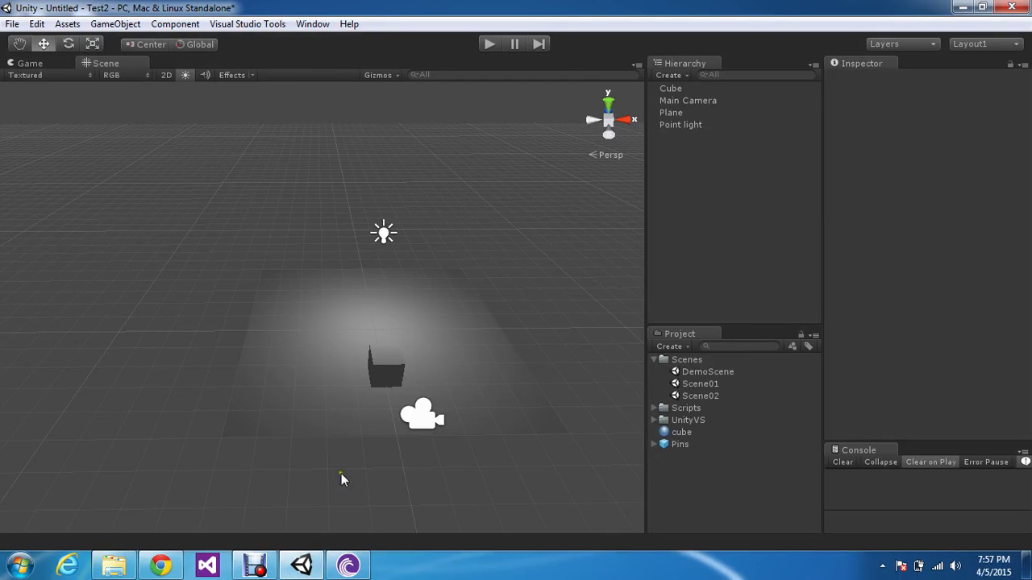
# Orbit the scene view and select the Cube.
pyautogui.click(301, 565)
pyautogui.click(302, 564)
pyautogui.keyDown('alt'); pyautogui.moveTo(526, 381); pyautogui.dragTo(547, 288); pyautogui.keyUp('alt')
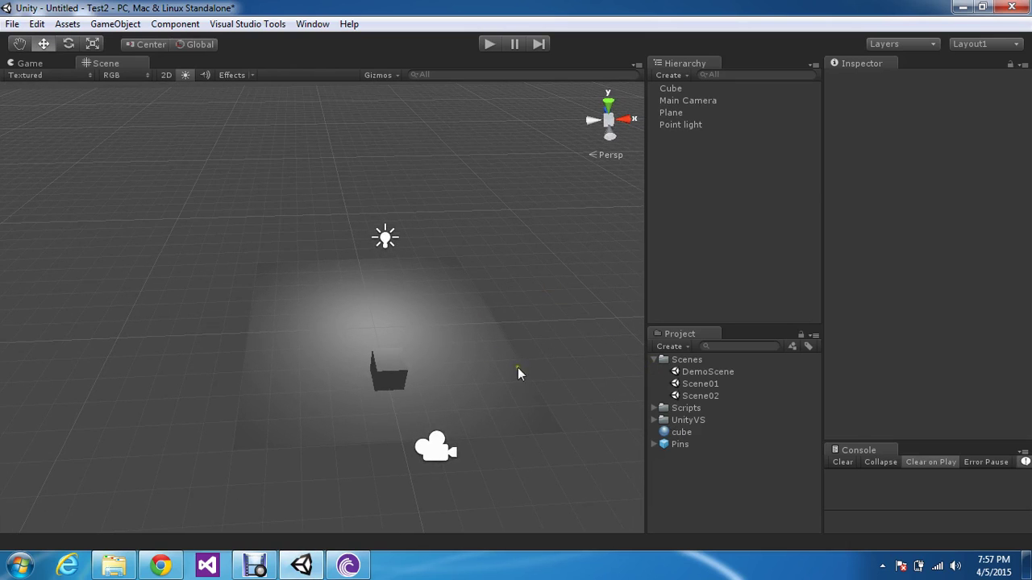
pyautogui.click(381, 360)
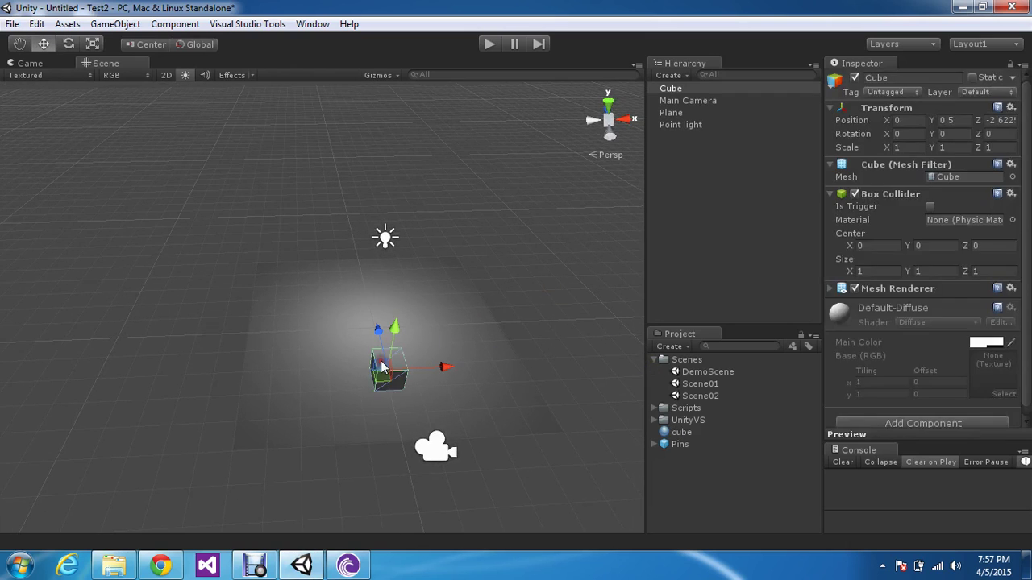
pyautogui.click(527, 324)
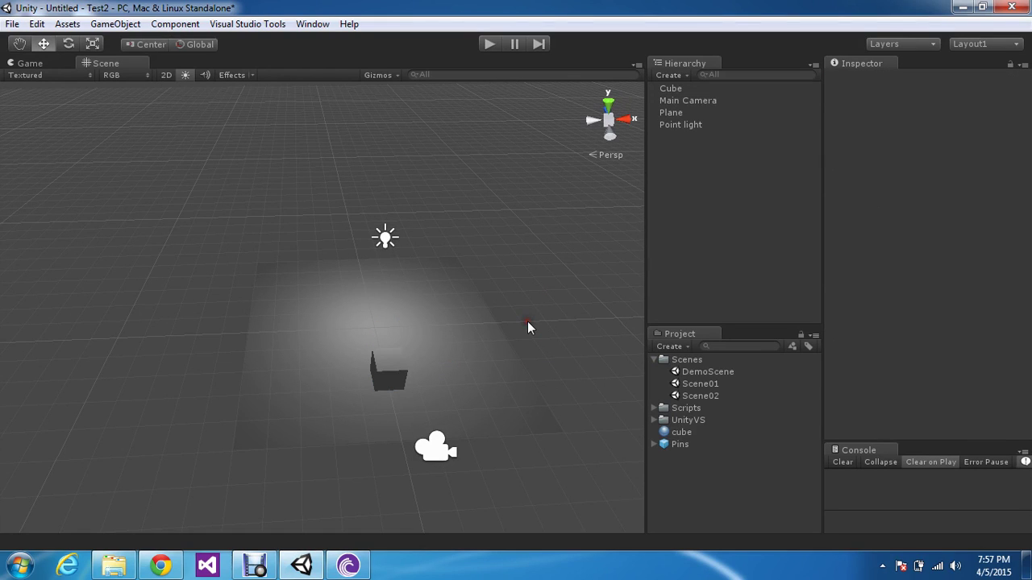
pyautogui.click(376, 368)
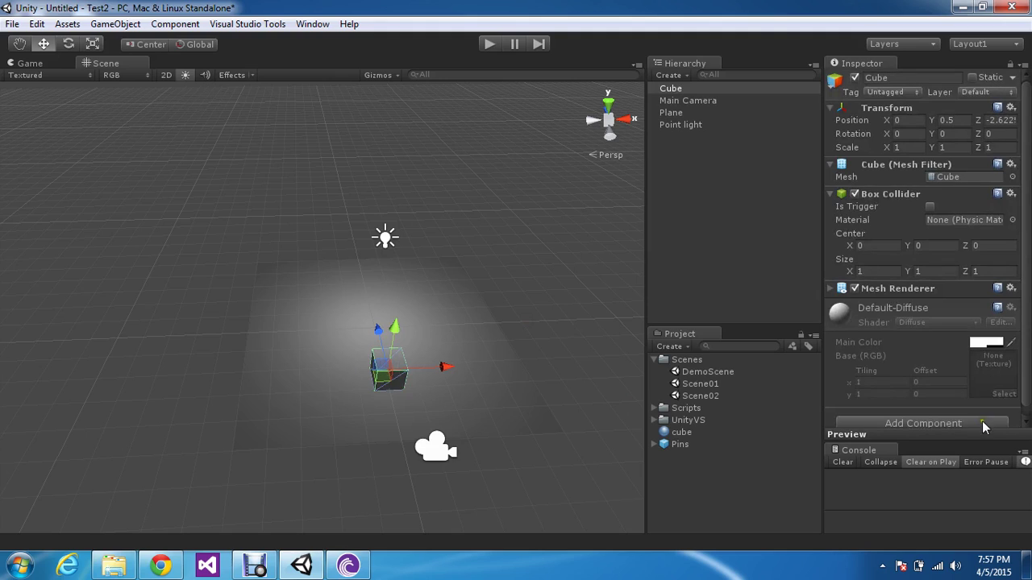
pyautogui.scroll(-1, 1022, 341)
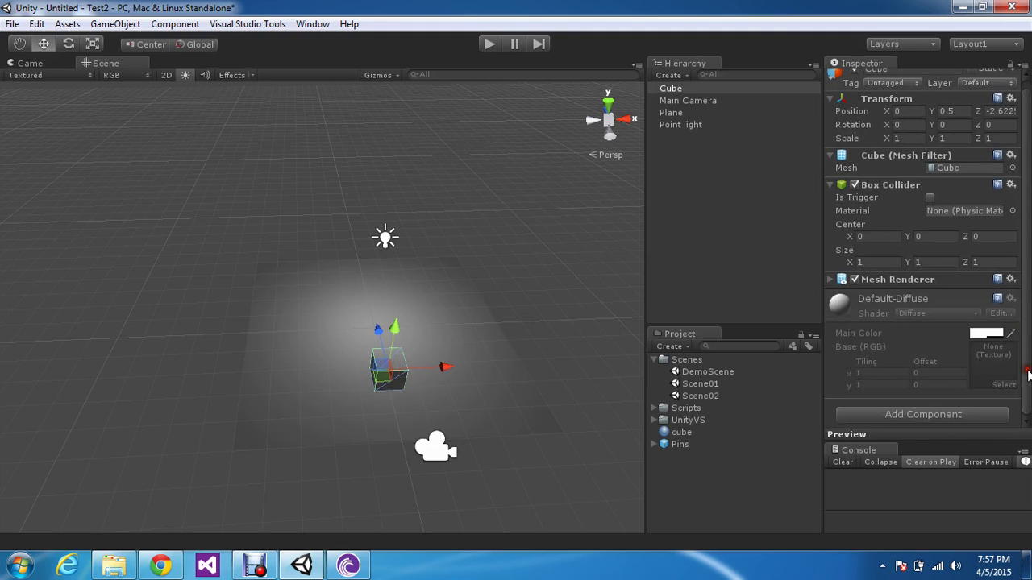
# Start a new script component on the Cube and set its language to CSharp.
pyautogui.click(933, 413)
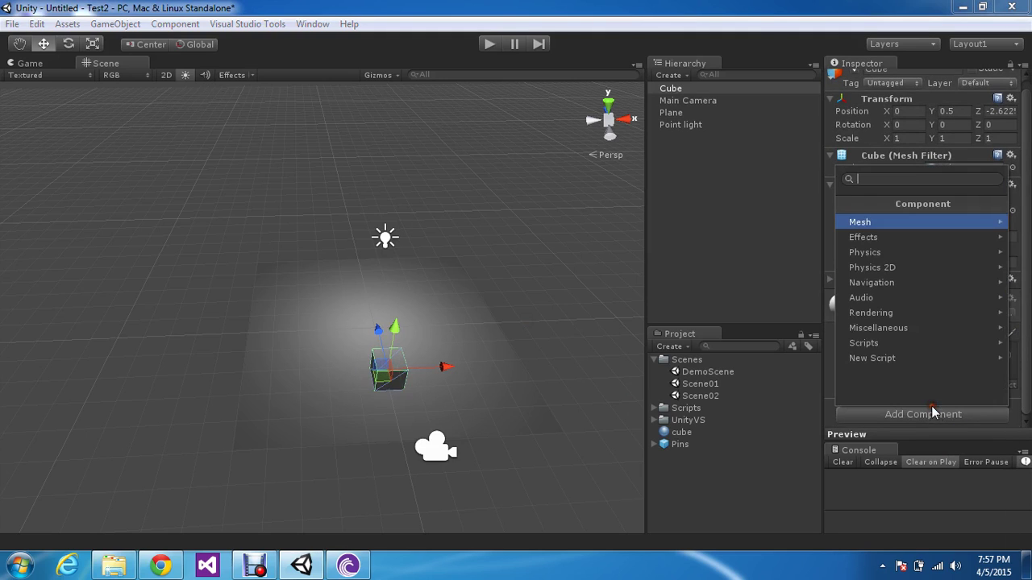
pyautogui.click(900, 357)
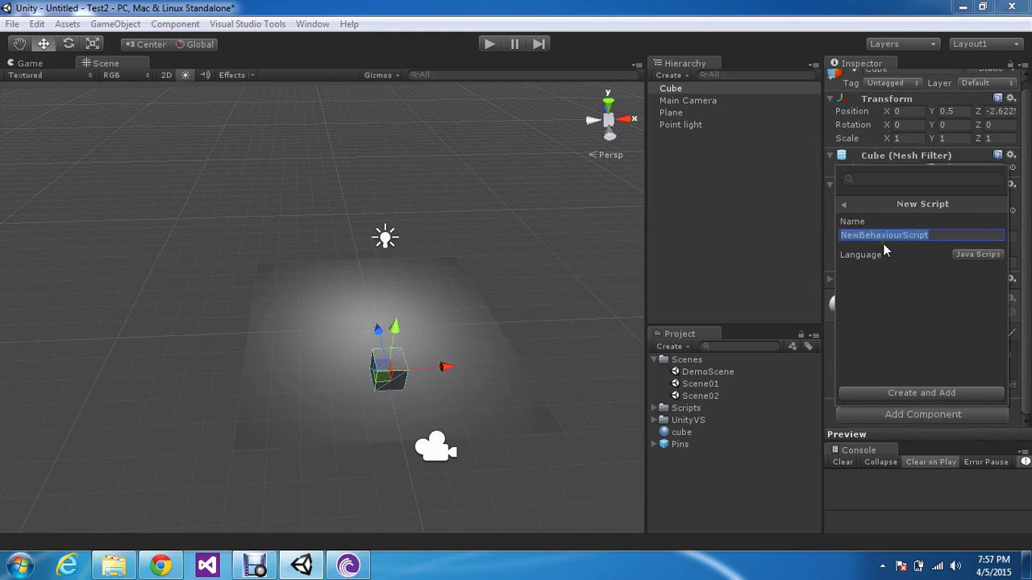
pyautogui.write('MoveC')
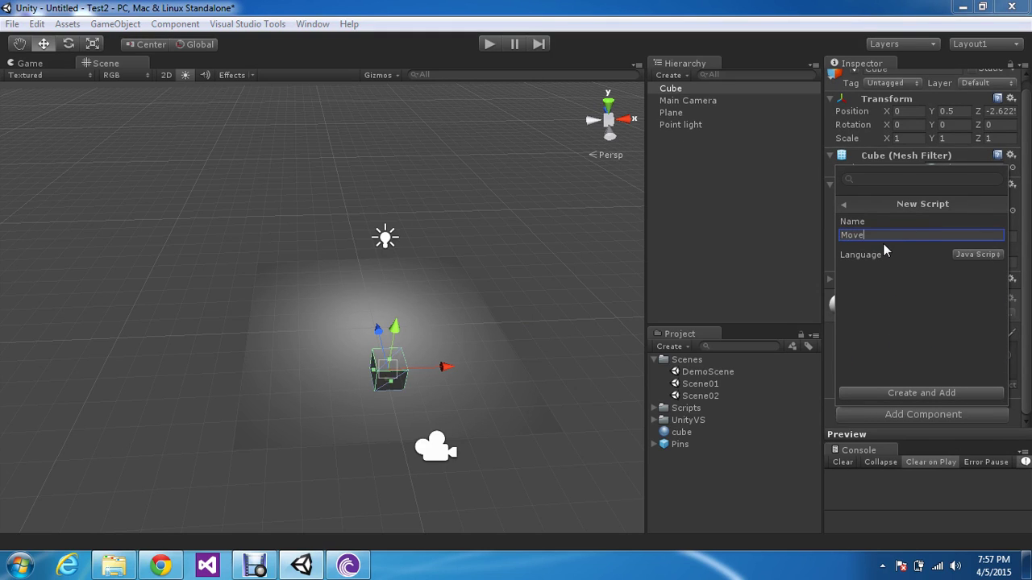
pyautogui.write('ube')
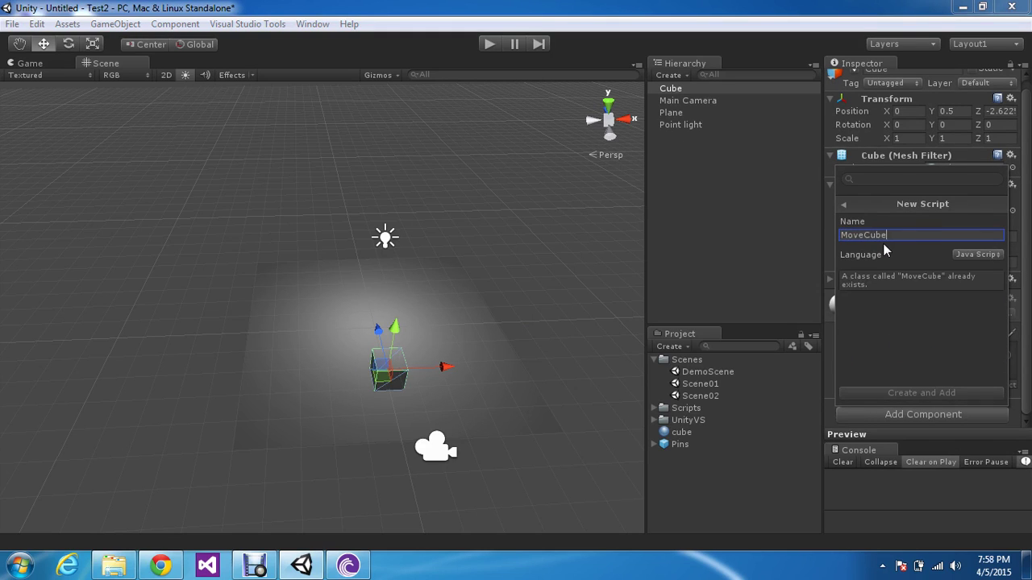
pyautogui.press('BackSpace')
pyautogui.press('BackSpace')
pyautogui.press('BackSpace')
pyautogui.press('BackSpace')
pyautogui.write('Arou')
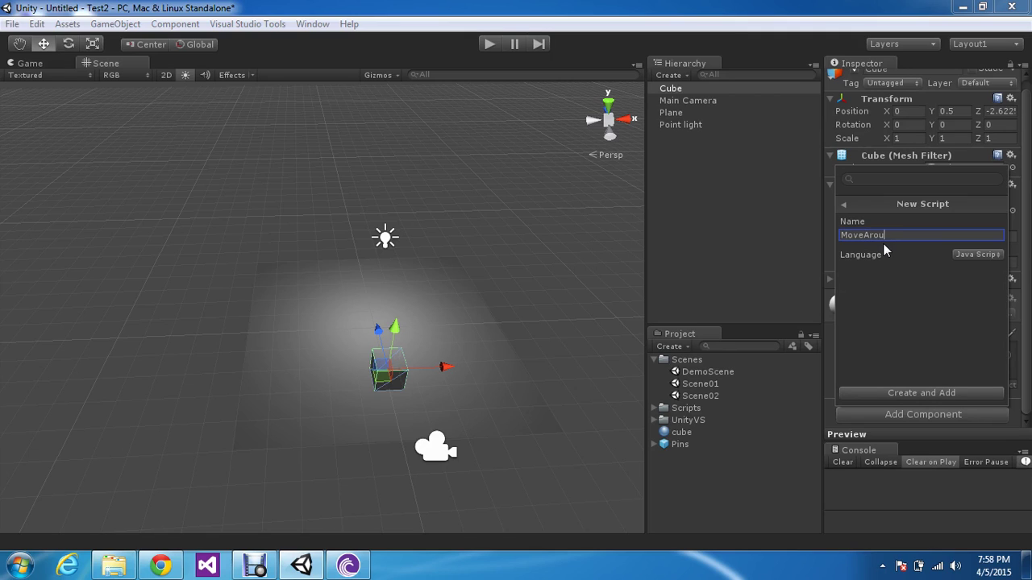
pyautogui.write('nd')
pyautogui.click(955, 254)
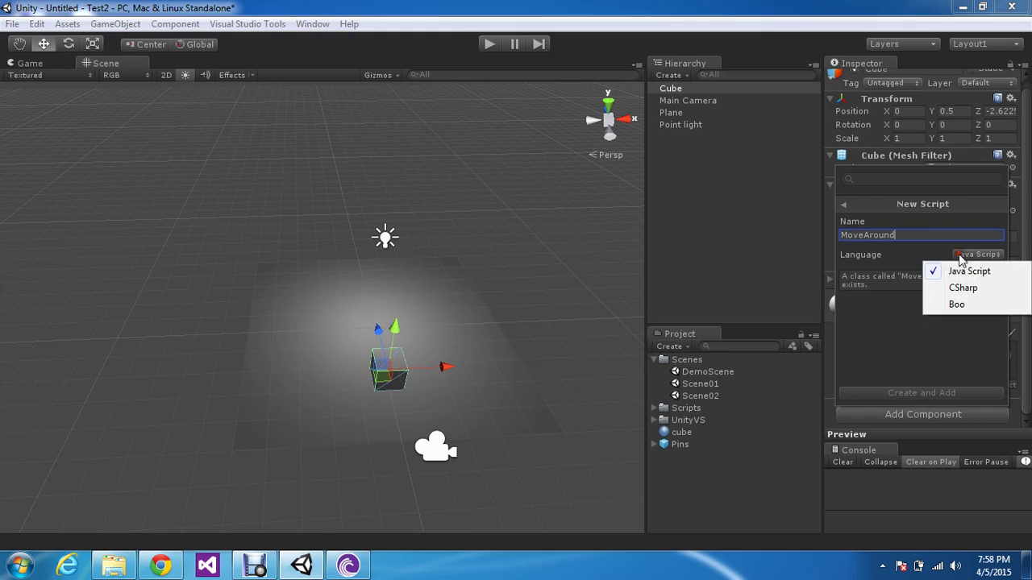
pyautogui.click(941, 289)
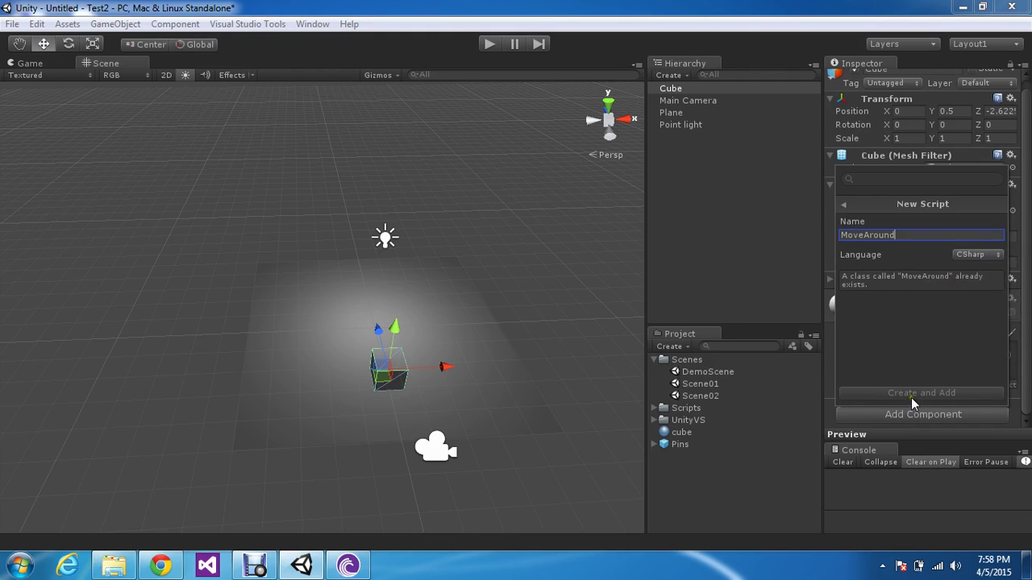
# Rename the script to Movement, create it on the Cube, and locate its asset.
pyautogui.doubleClick(920, 234)
pyautogui.click(904, 235)
pyautogui.press('BackSpace')
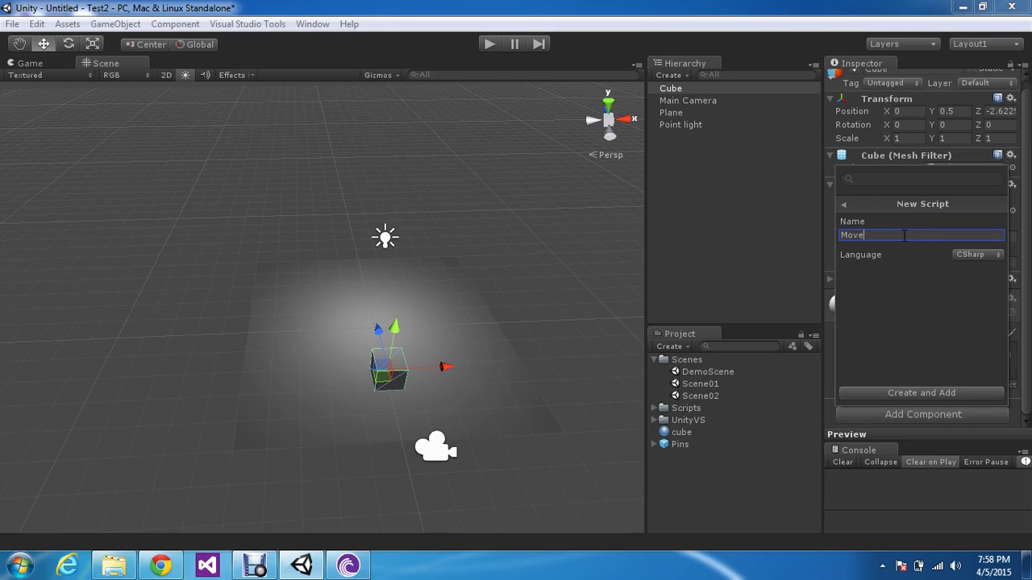
pyautogui.write('nme')
pyautogui.click(893, 392)
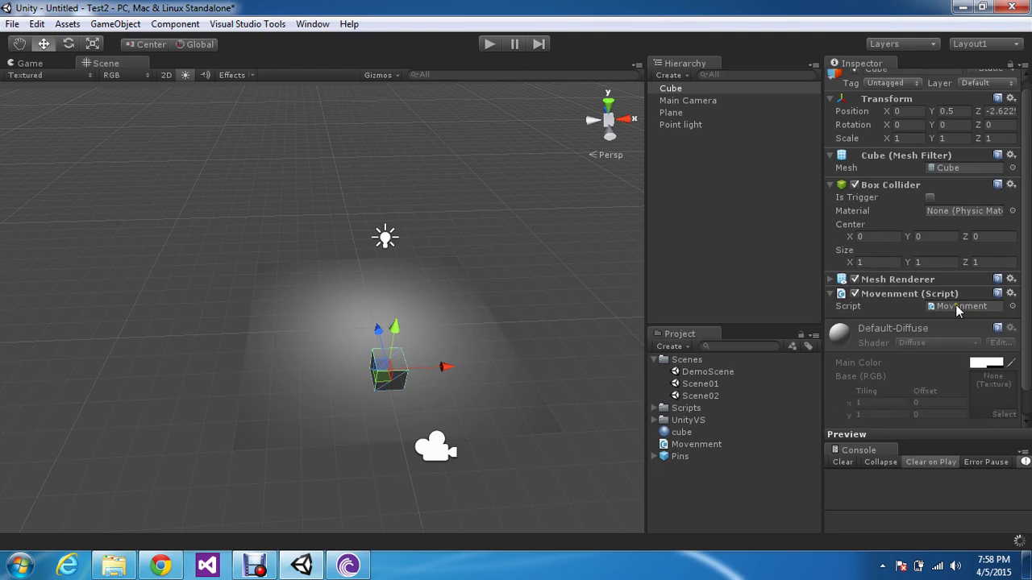
pyautogui.click(956, 307)
# Add a Sphere and lower it onto the plane.
pyautogui.click(670, 75)
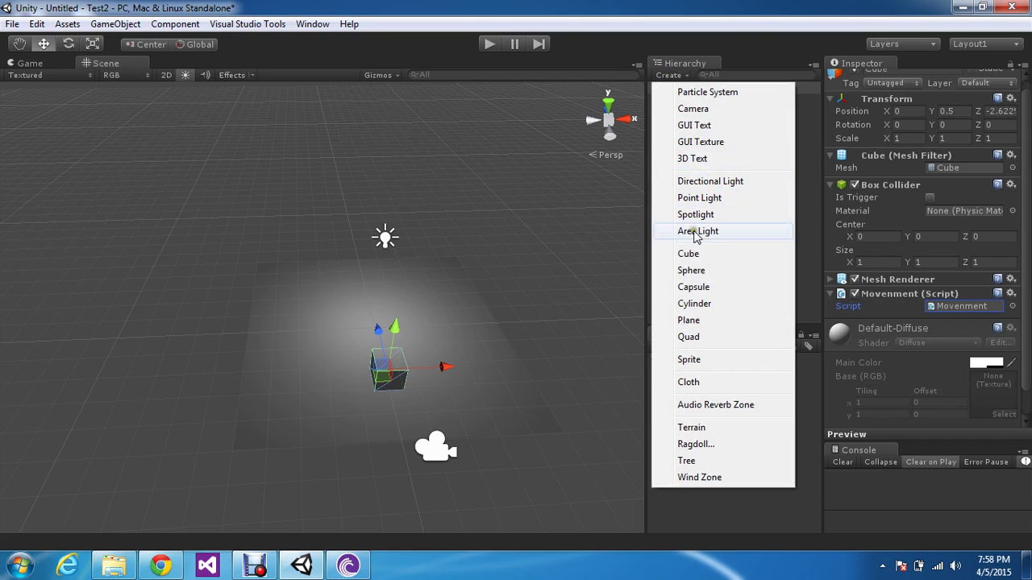
pyautogui.click(697, 271)
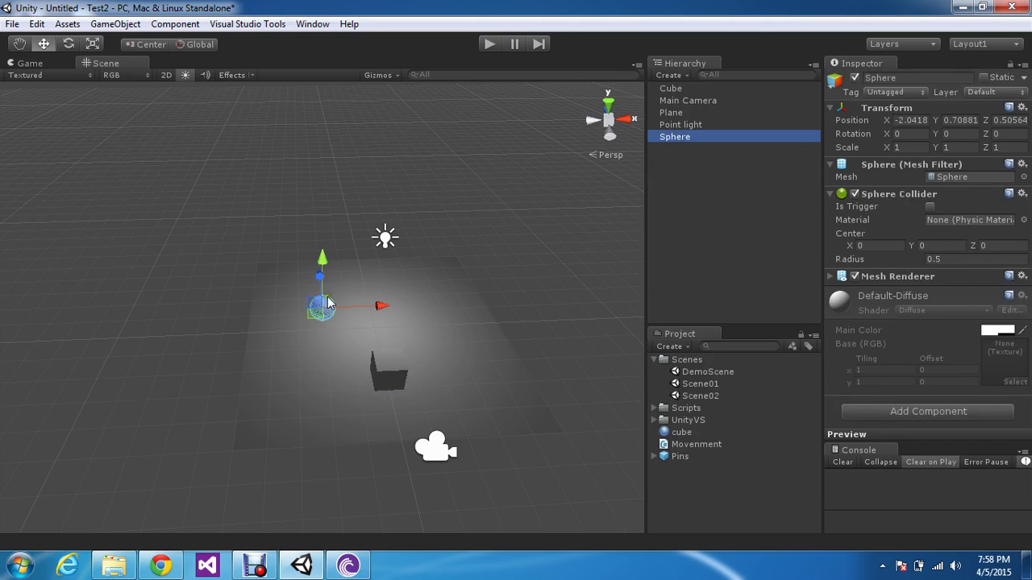
pyautogui.moveTo(301, 302)
pyautogui.keyDown('alt'); pyautogui.mouseDown()
pyautogui.moveTo(248, 324)
pyautogui.moveTo(335, 324)
pyautogui.mouseUp(); pyautogui.keyUp('alt')
pyautogui.scroll(2, 400, 331)
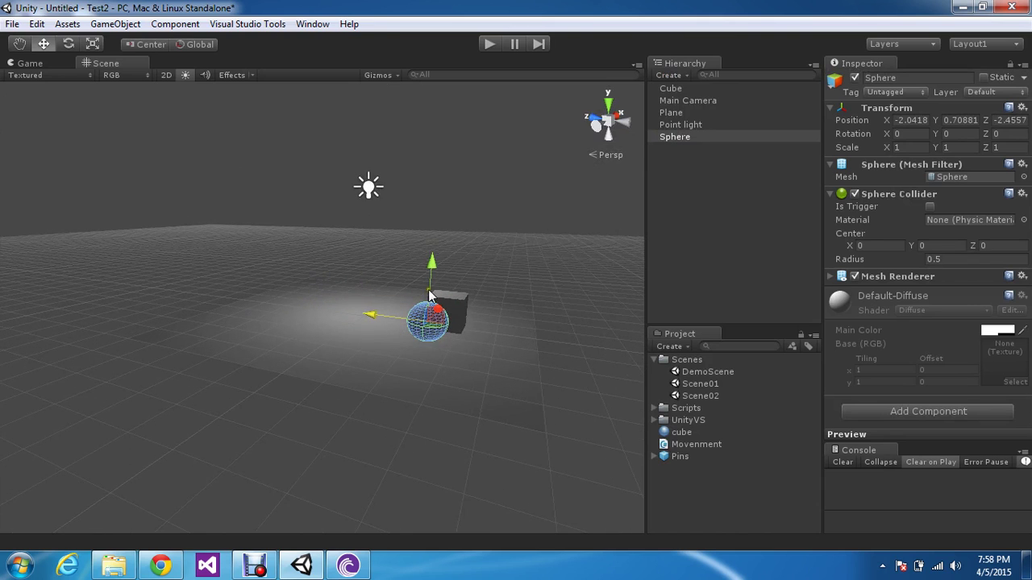
pyautogui.moveTo(430, 296)
pyautogui.mouseDown()
pyautogui.moveTo(429, 311)
pyautogui.moveTo(462, 333)
pyautogui.moveTo(191, 355)
pyautogui.mouseUp()
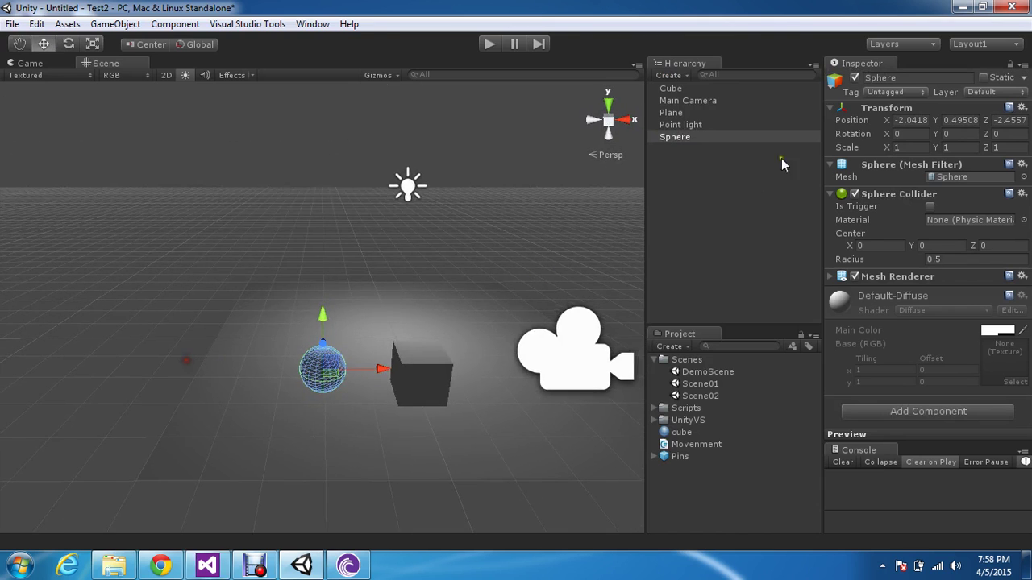
# Add a Capsule and move it onto the plane to the right, back along Z.
pyautogui.click(672, 75)
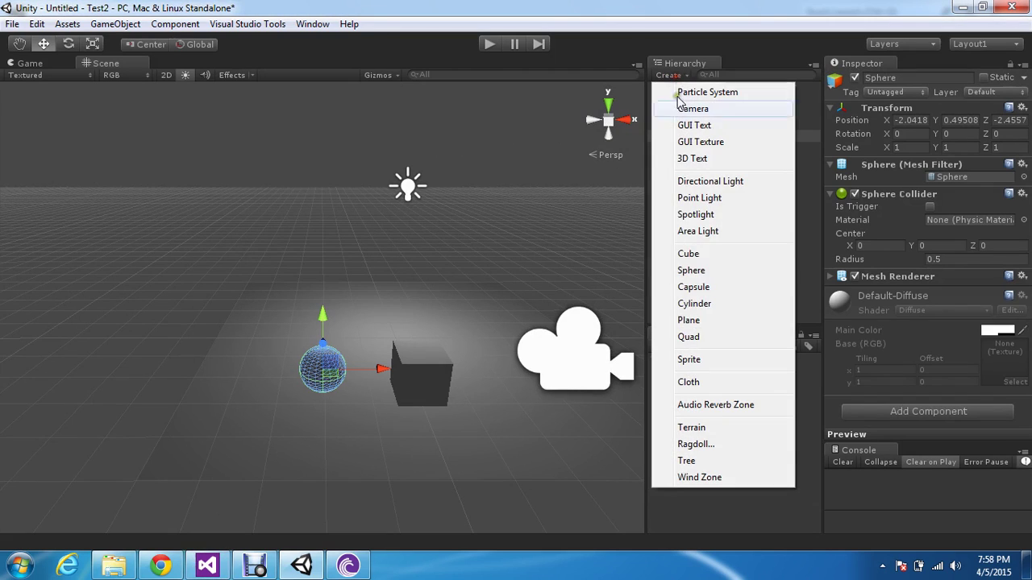
pyautogui.click(699, 289)
pyautogui.moveTo(376, 320)
pyautogui.mouseDown()
pyautogui.moveTo(524, 337)
pyautogui.moveTo(505, 262)
pyautogui.moveTo(604, 341)
pyautogui.mouseUp()
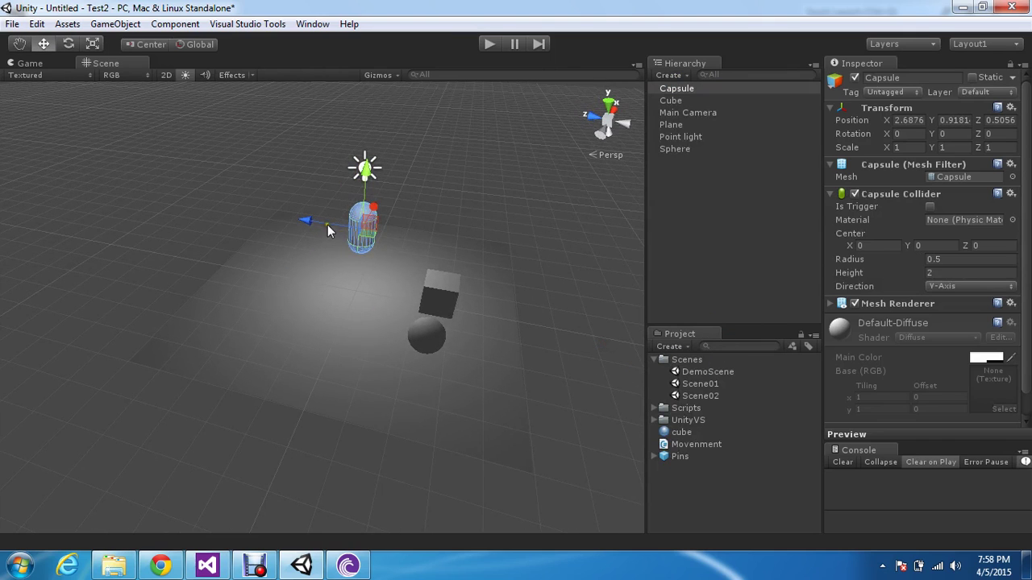
pyautogui.moveTo(327, 227); pyautogui.dragTo(410, 230)
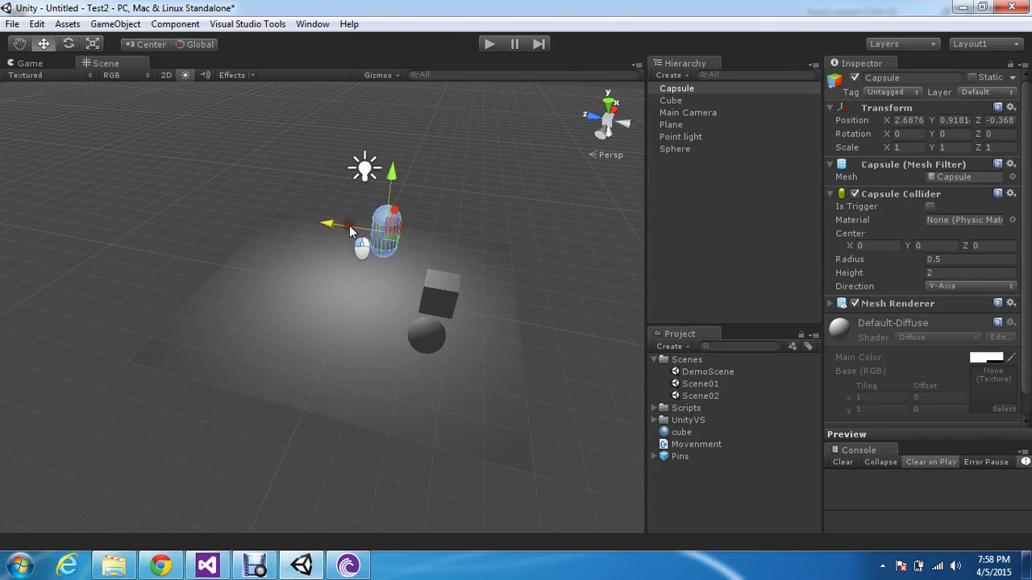
pyautogui.click(566, 322)
pyautogui.keyDown('alt'); pyautogui.moveTo(557, 306); pyautogui.dragTo(208, 236); pyautogui.keyUp('alt')
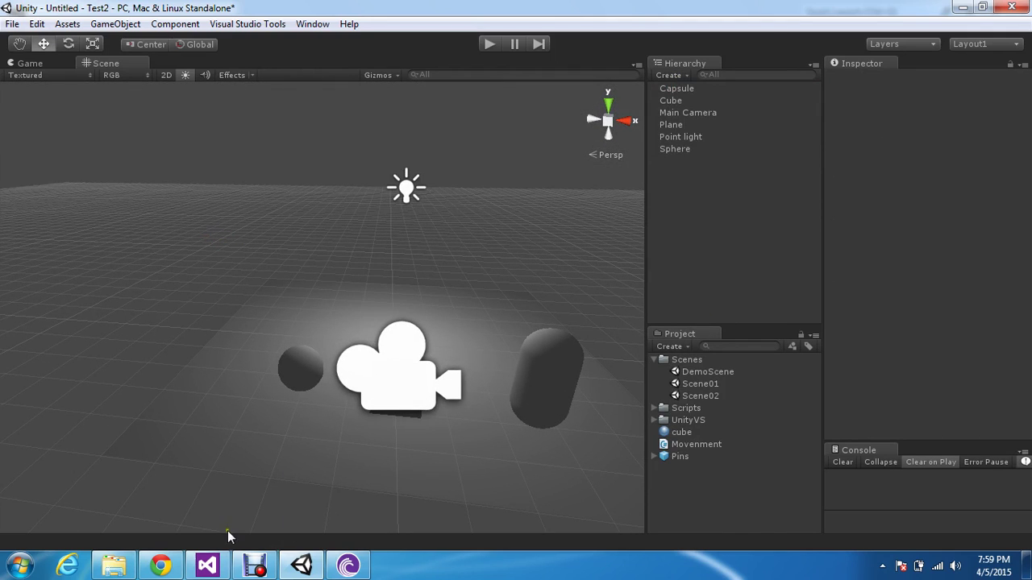
pyautogui.click(210, 564)
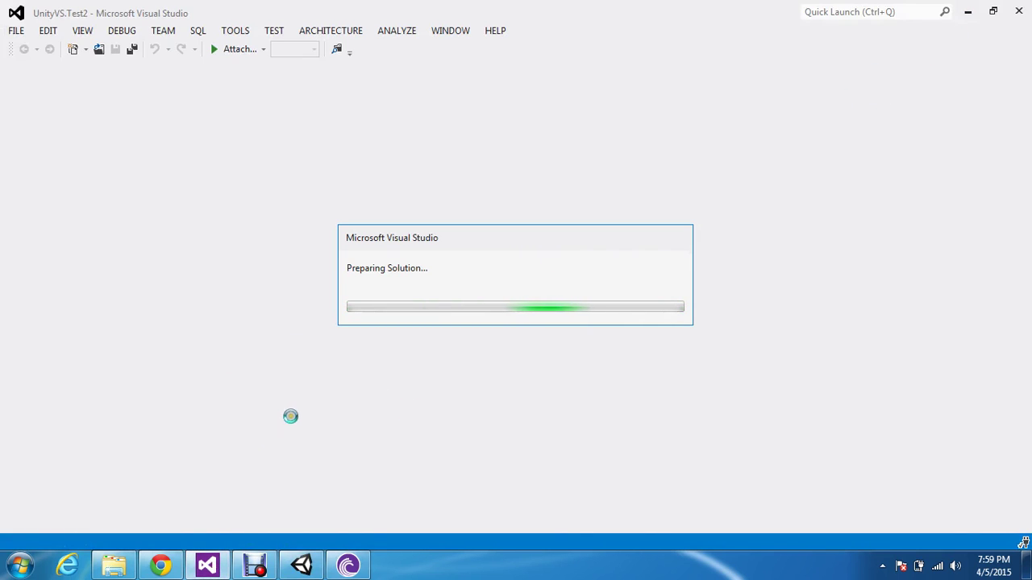
pyautogui.click(308, 565)
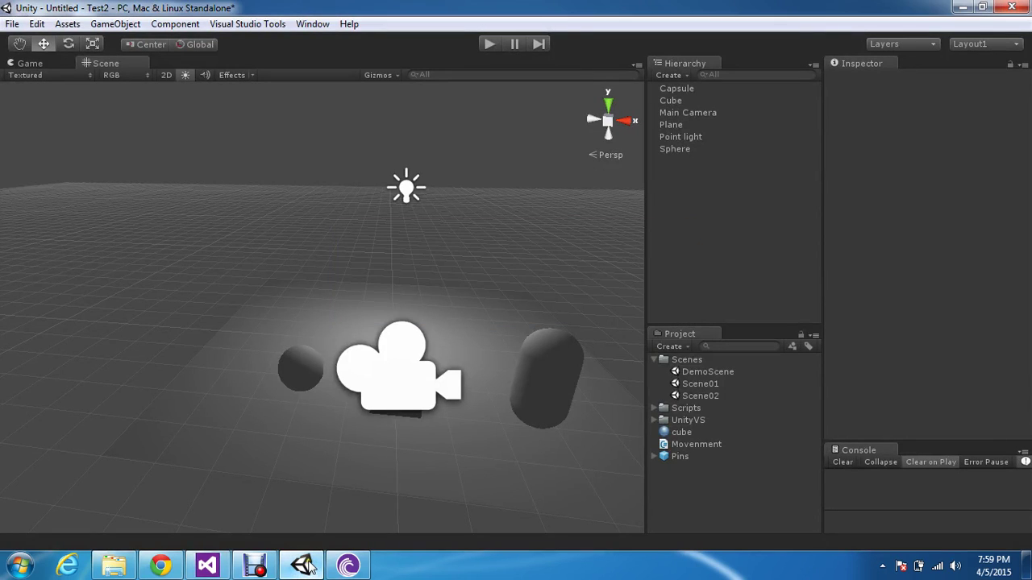
# Add a Physics > Rigidbody component to the Sphere.
pyautogui.click(297, 367)
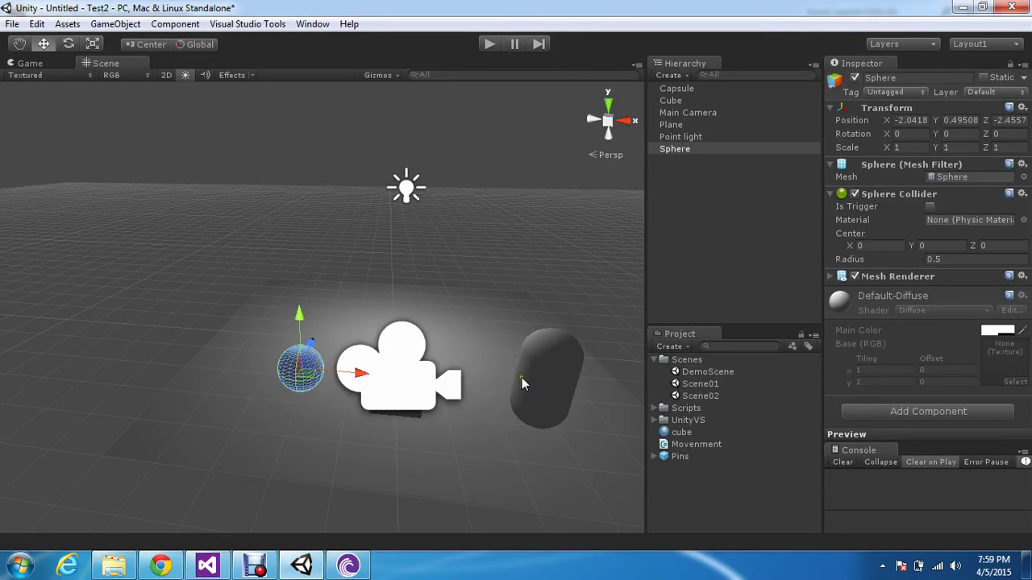
pyautogui.click(932, 412)
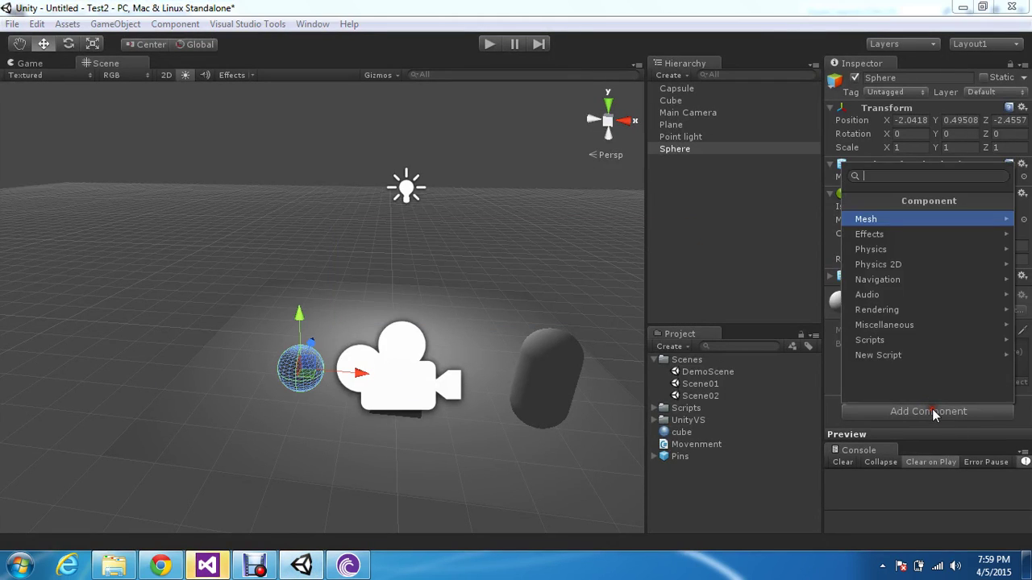
pyautogui.click(883, 250)
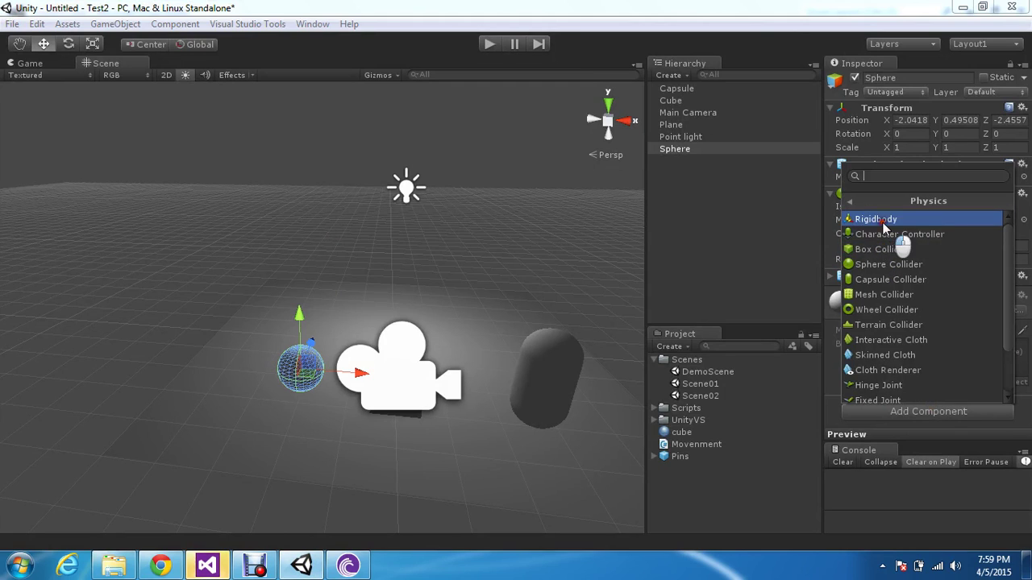
pyautogui.click(882, 219)
# Add a Rigidbody component to the Capsule.
pyautogui.click(549, 415)
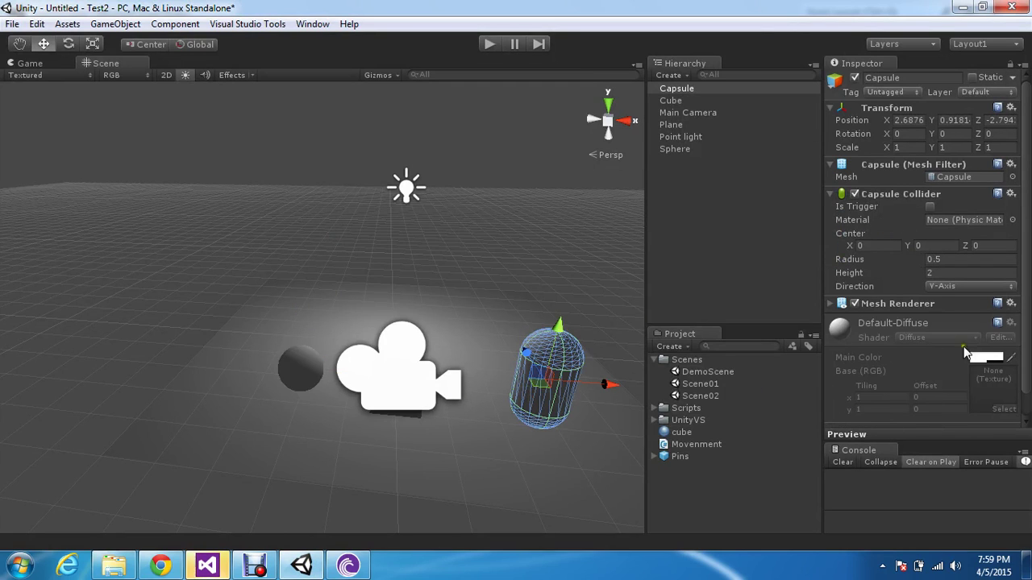
pyautogui.scroll(-1, 1027, 256)
pyautogui.click(923, 414)
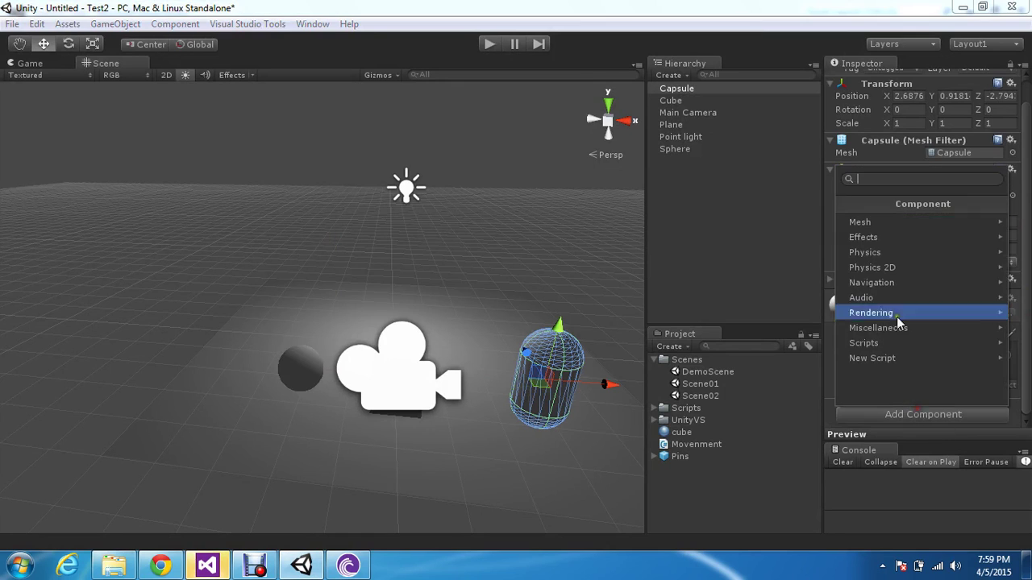
pyautogui.click(892, 249)
pyautogui.click(873, 221)
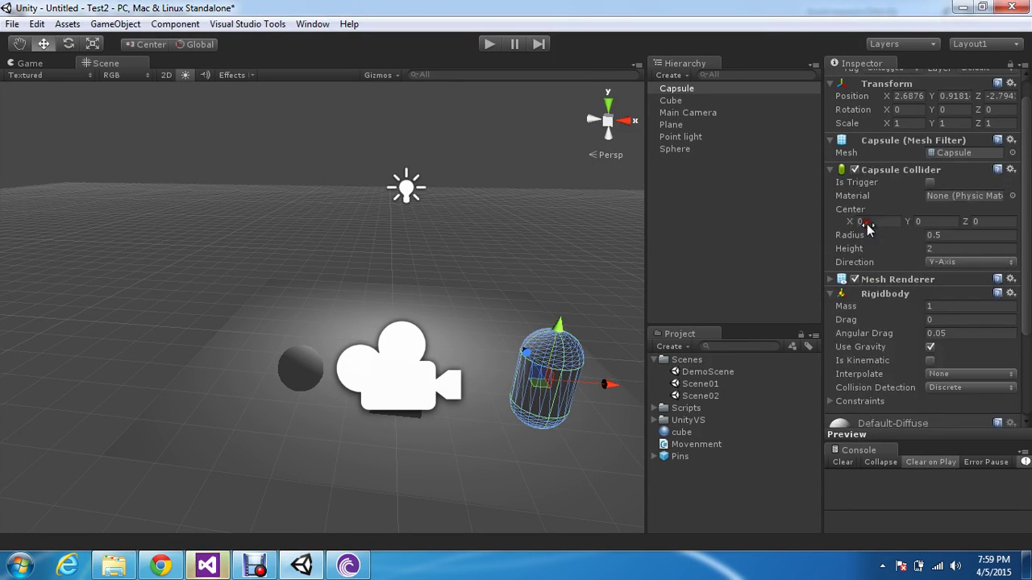
# Add a Rigidbody component to the Cube and clear the selection.
pyautogui.keyDown('alt'); pyautogui.moveTo(272, 306); pyautogui.dragTo(419, 306); pyautogui.keyUp('alt')
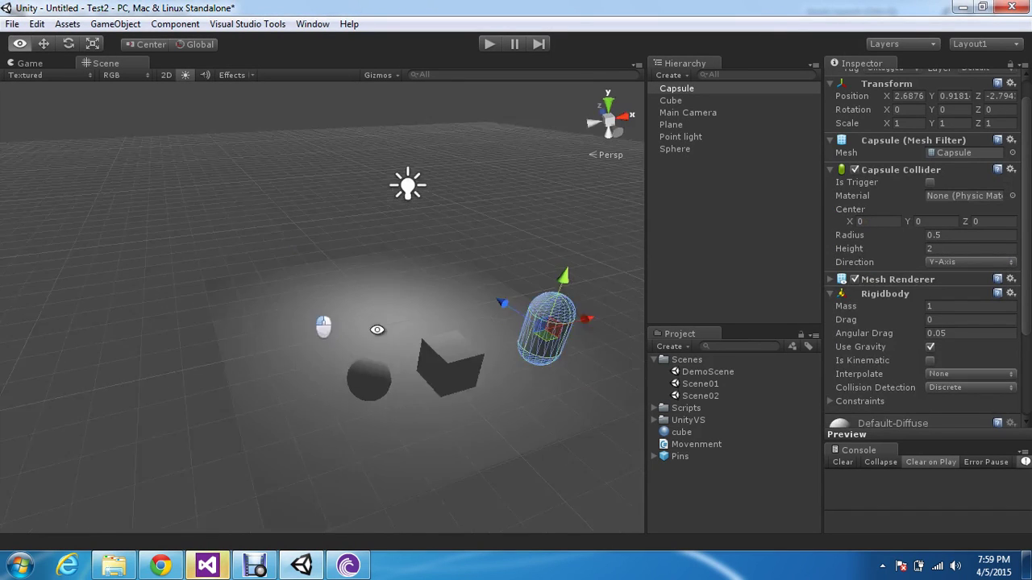
pyautogui.click(472, 345)
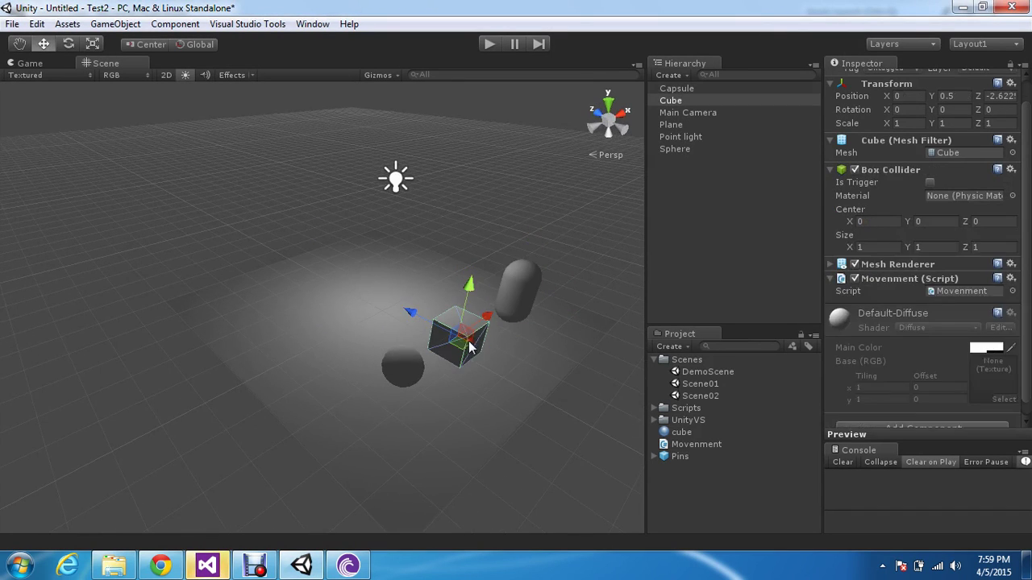
pyautogui.click(896, 428)
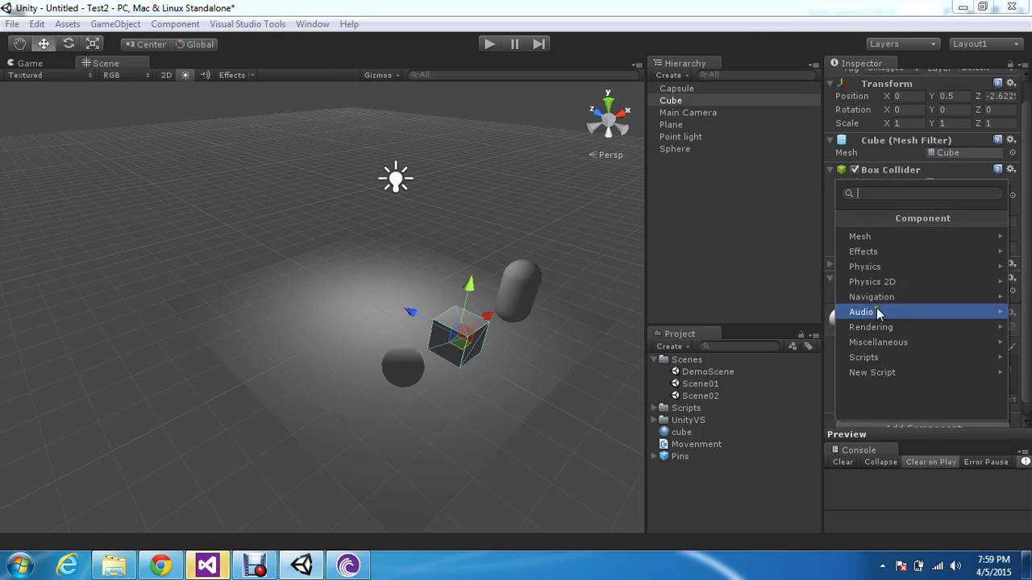
pyautogui.click(878, 267)
pyautogui.click(877, 234)
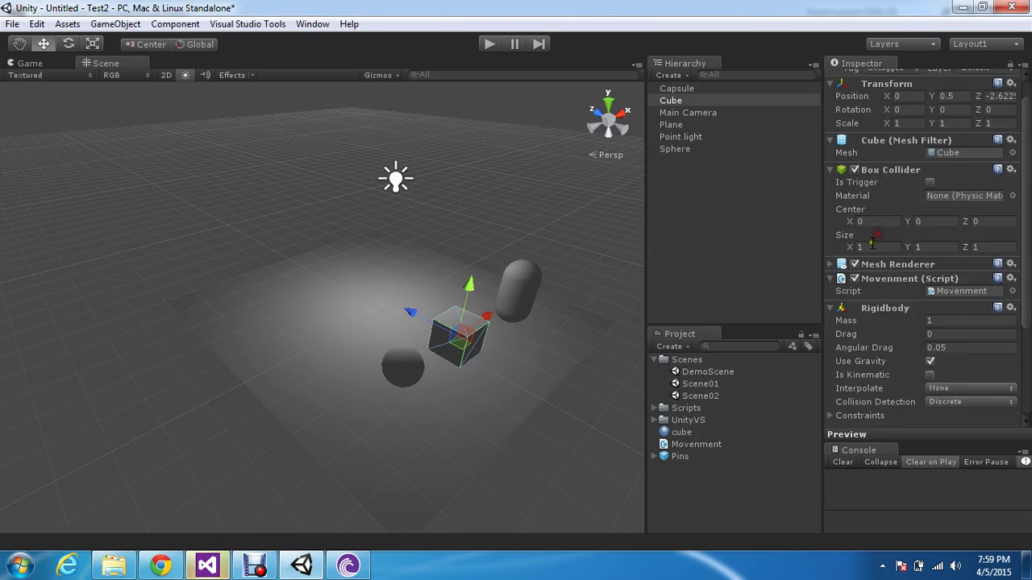
pyautogui.click(453, 198)
# Decline line-ending normalisation, close MoveAround.cs, and open the Movement script in Visual Studio.
pyautogui.click(208, 564)
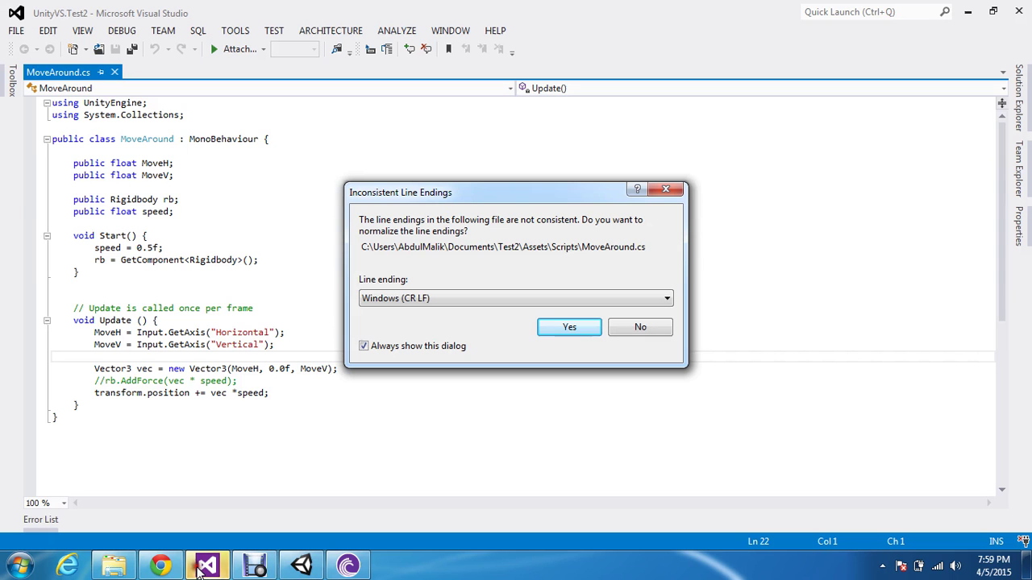
pyautogui.click(653, 328)
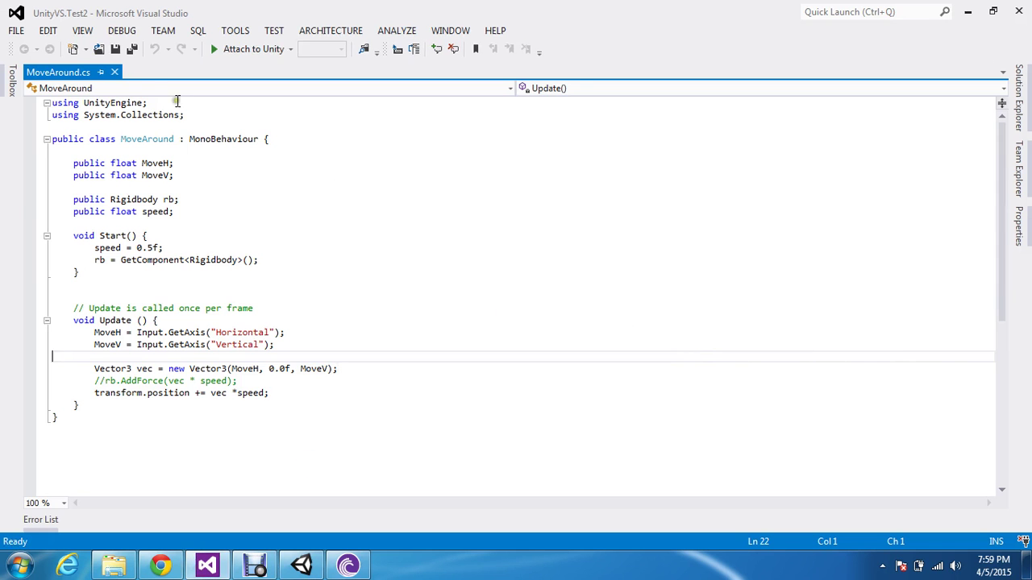
pyautogui.click(115, 73)
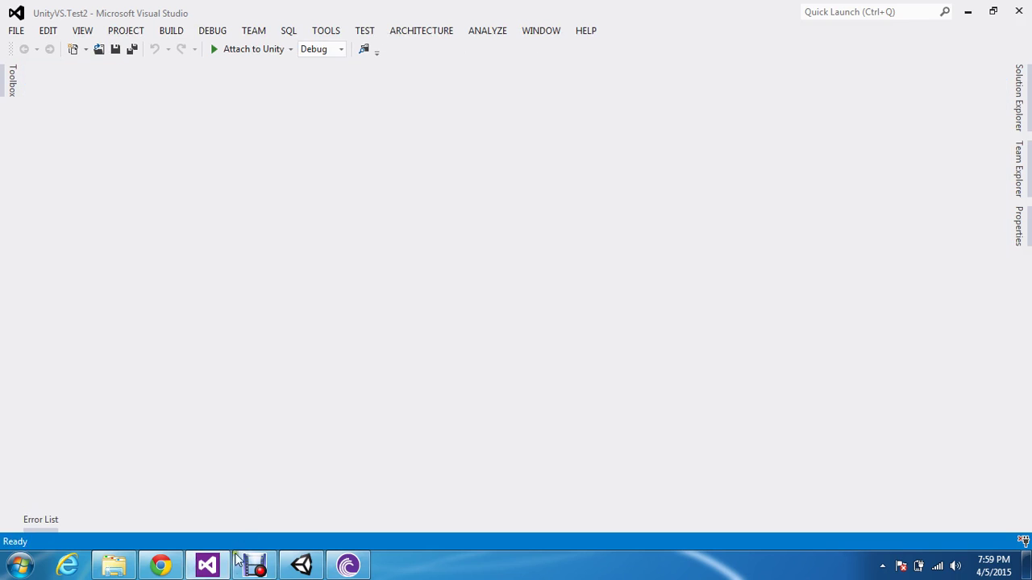
pyautogui.click(321, 565)
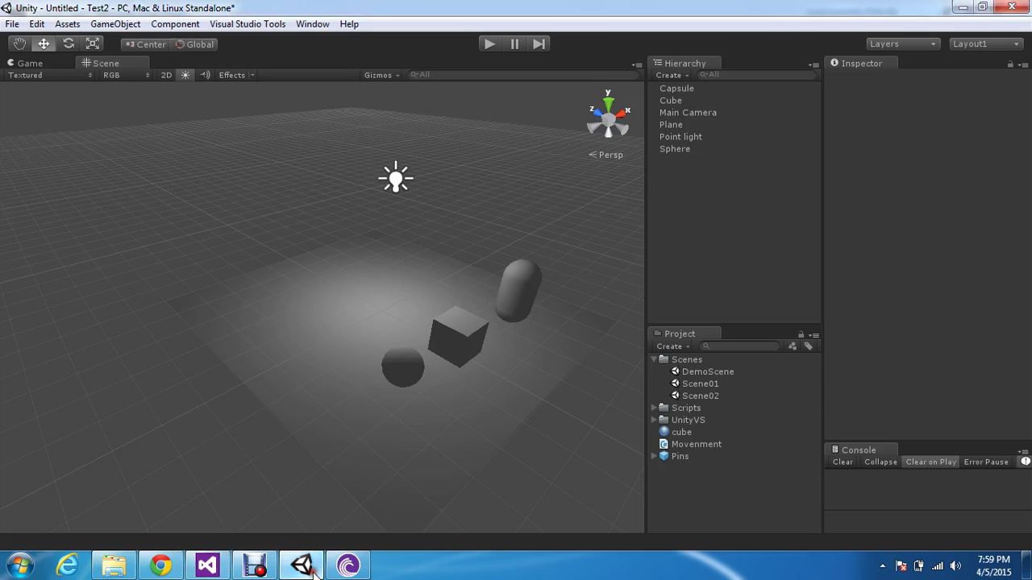
pyautogui.doubleClick(691, 444)
# Indent the Update body and add blank declaration lines above Start.
pyautogui.click(117, 175)
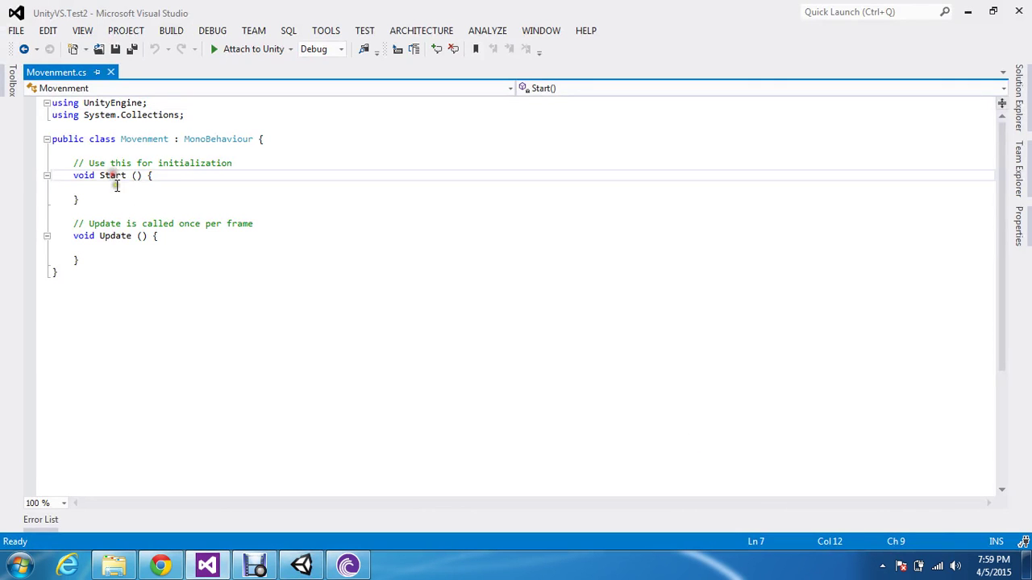
pyautogui.click(102, 187)
pyautogui.click(100, 248)
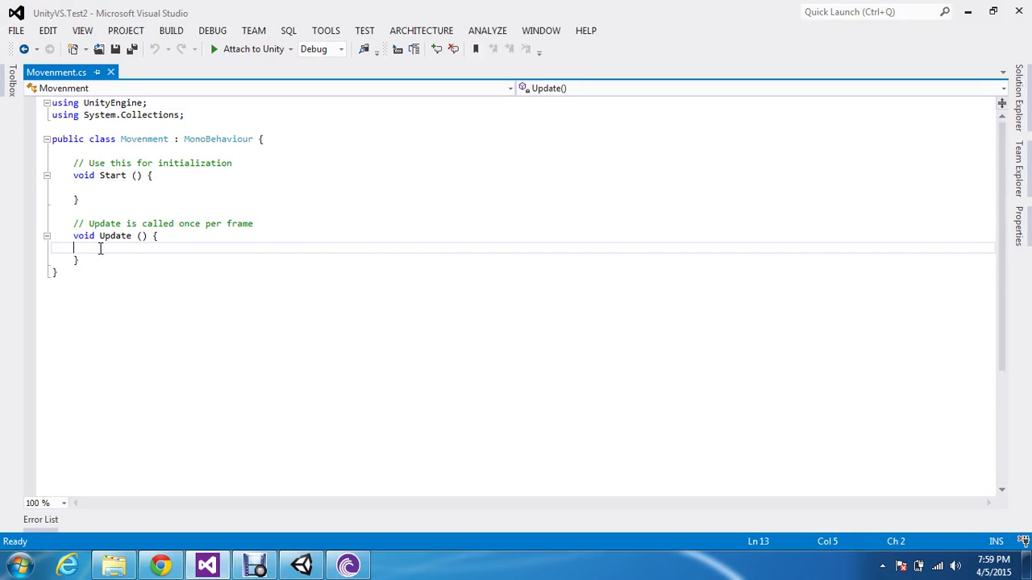
pyautogui.press('Tab')
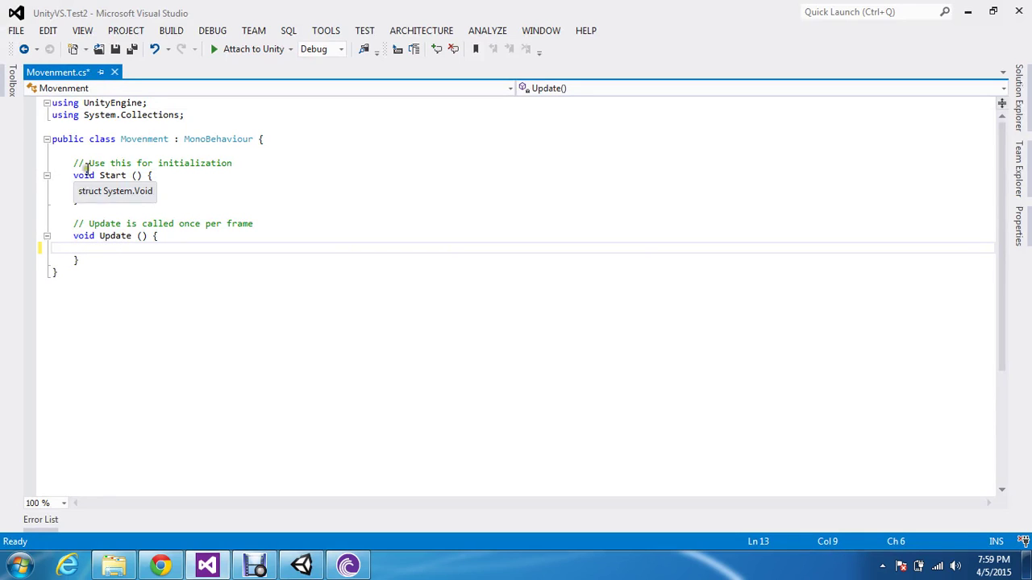
pyautogui.click(85, 150)
pyautogui.press('Return')
pyautogui.press('Return')
pyautogui.press('Return')
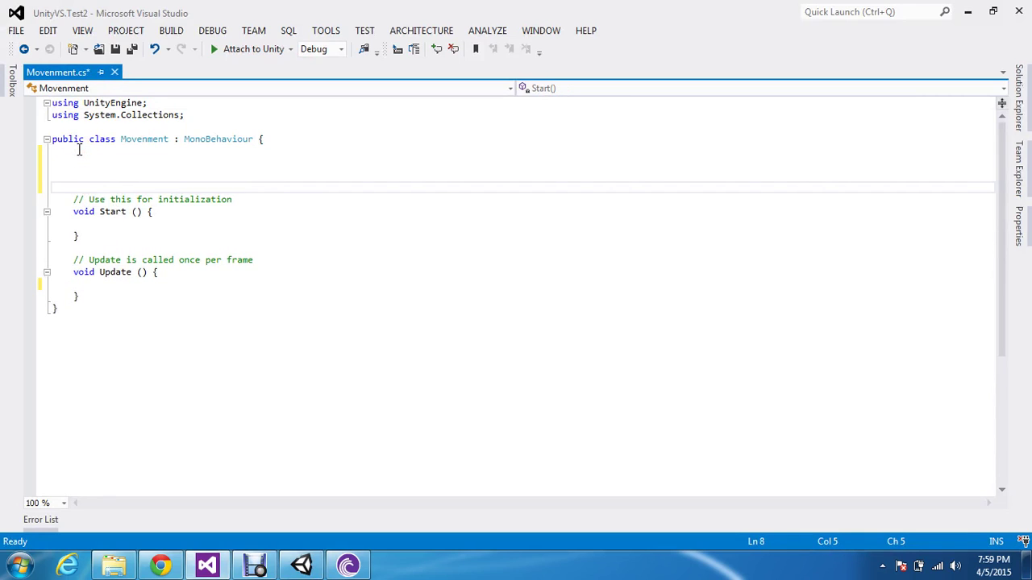
pyautogui.press('Up')
pyautogui.press('Up')
pyautogui.press('Up')
pyautogui.press('Down')
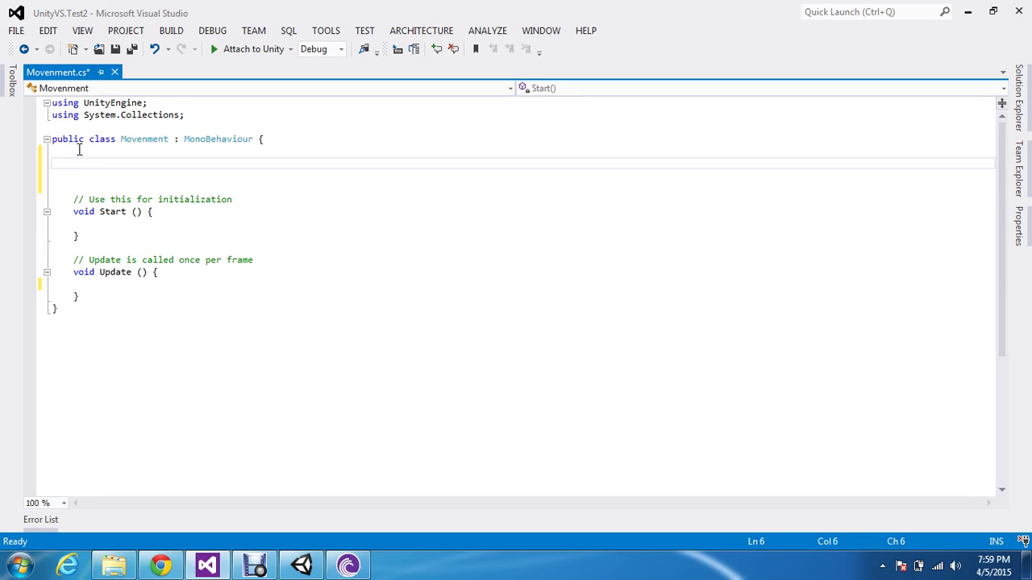
# Declare public float fields MoveH and MOveV.
pyautogui.write('public')
pyautogui.write(' float')
pyautogui.press('Escape')
pyautogui.write('MOve')
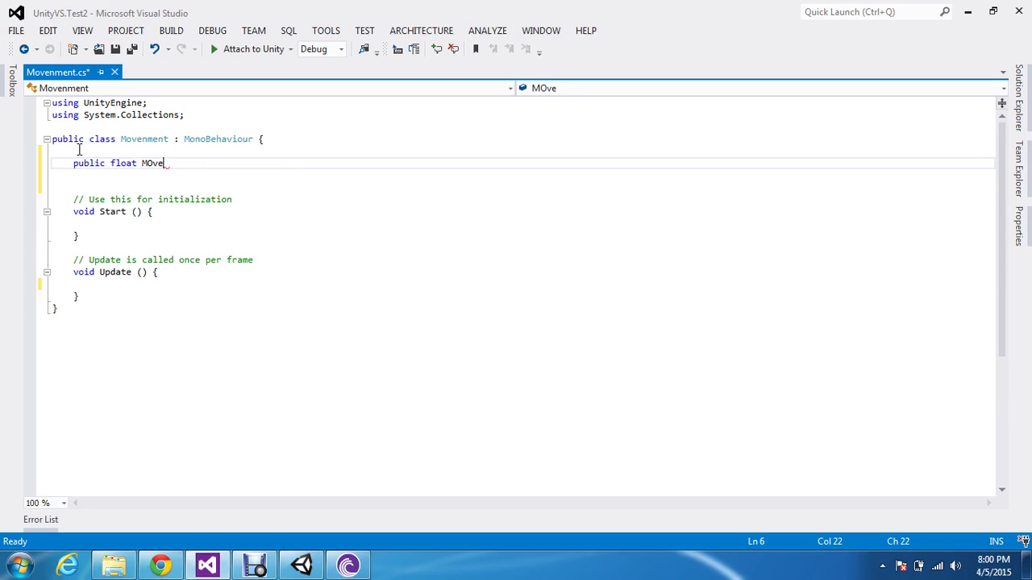
pyautogui.press('BackSpace')
pyautogui.press('BackSpace')
pyautogui.press('Return')
pyautogui.write('ublic ')
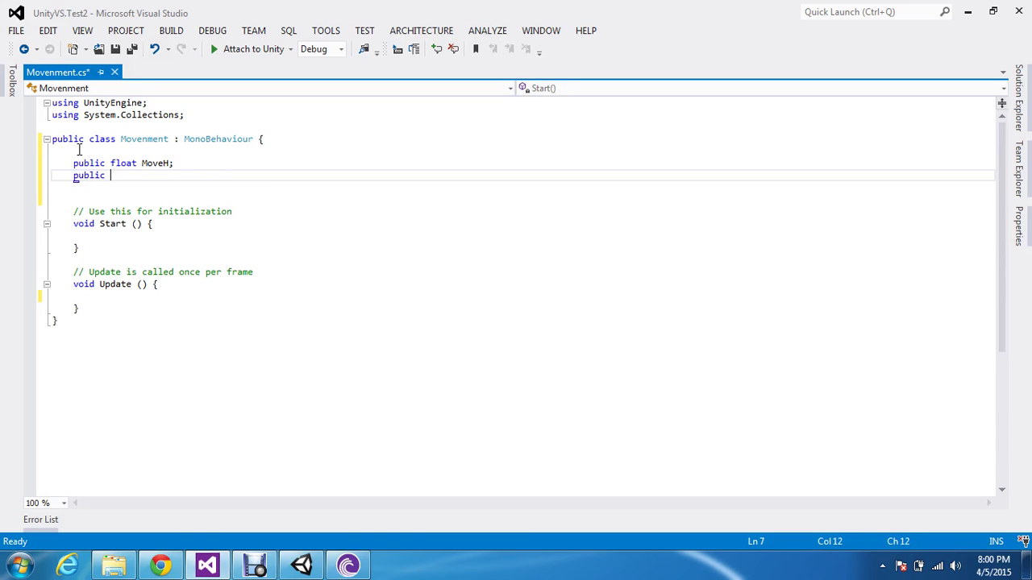
pyautogui.write('fl')
pyautogui.press('Tab')
pyautogui.write('MOveV')
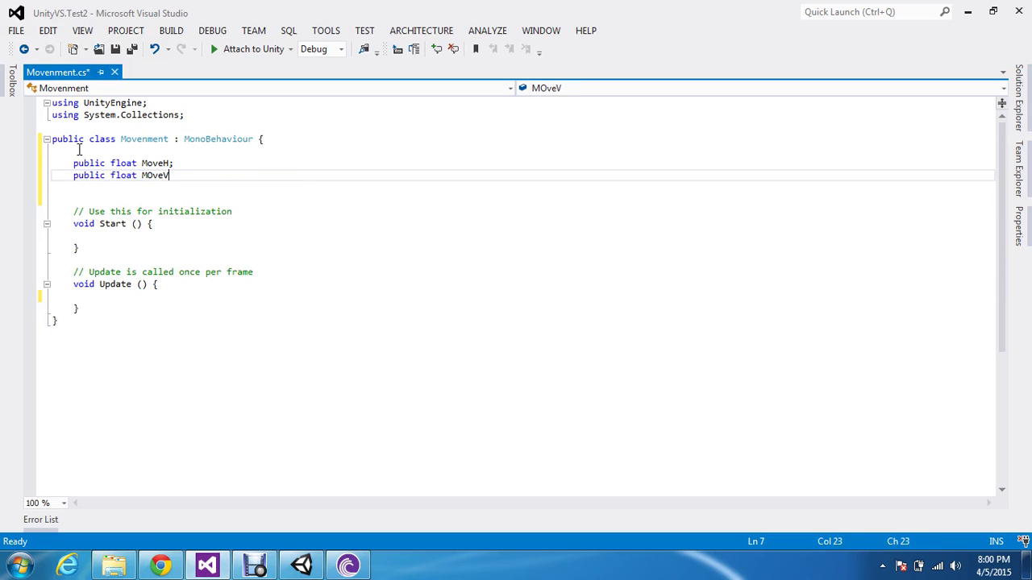
pyautogui.write(';')
# Declare public float Speed and public Rigidbody rb, then save Movement.cs.
pyautogui.press('Return')
pyautogui.press('Return')
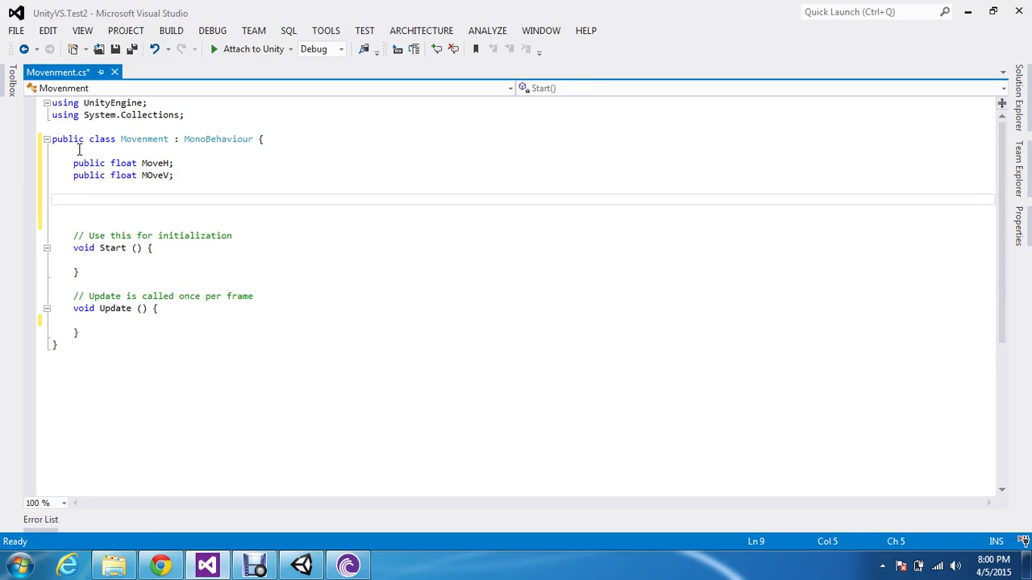
pyautogui.write('public ')
pyautogui.write('flo')
pyautogui.press('Tab')
pyautogui.write('Spee')
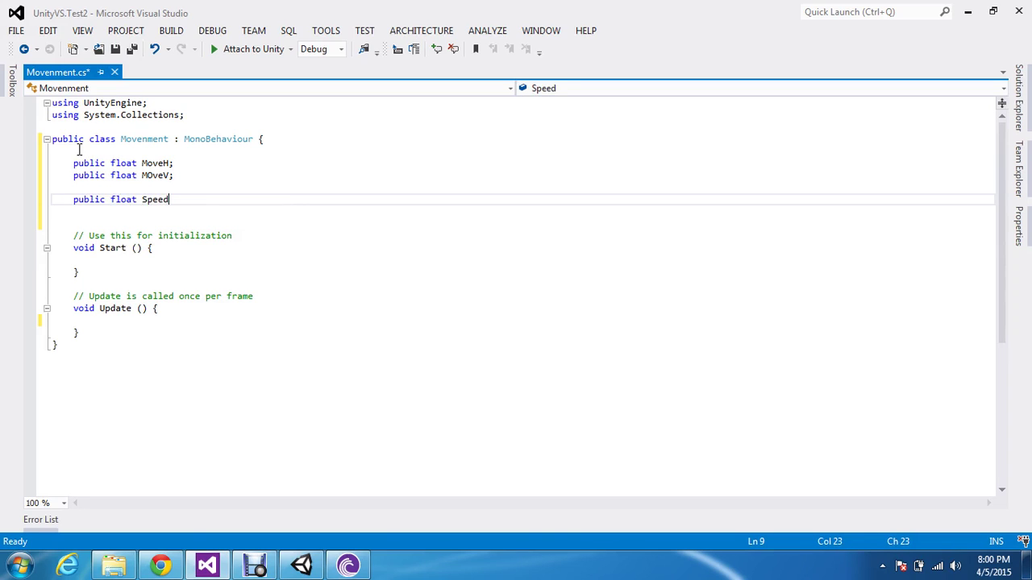
pyautogui.write(';')
pyautogui.press('Return')
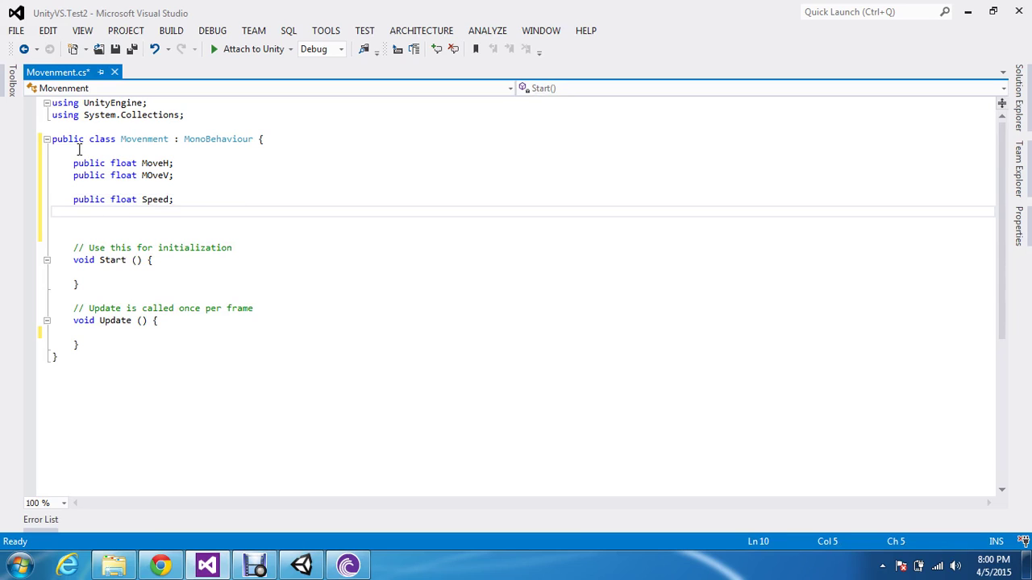
pyautogui.press('Return')
pyautogui.write('pu')
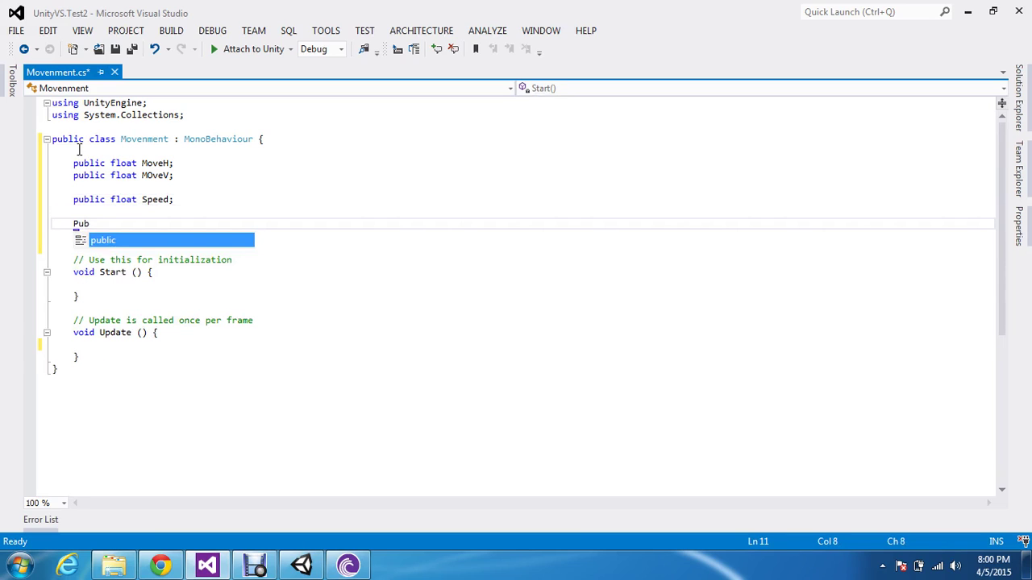
pyautogui.press('Tab')
pyautogui.write('r')
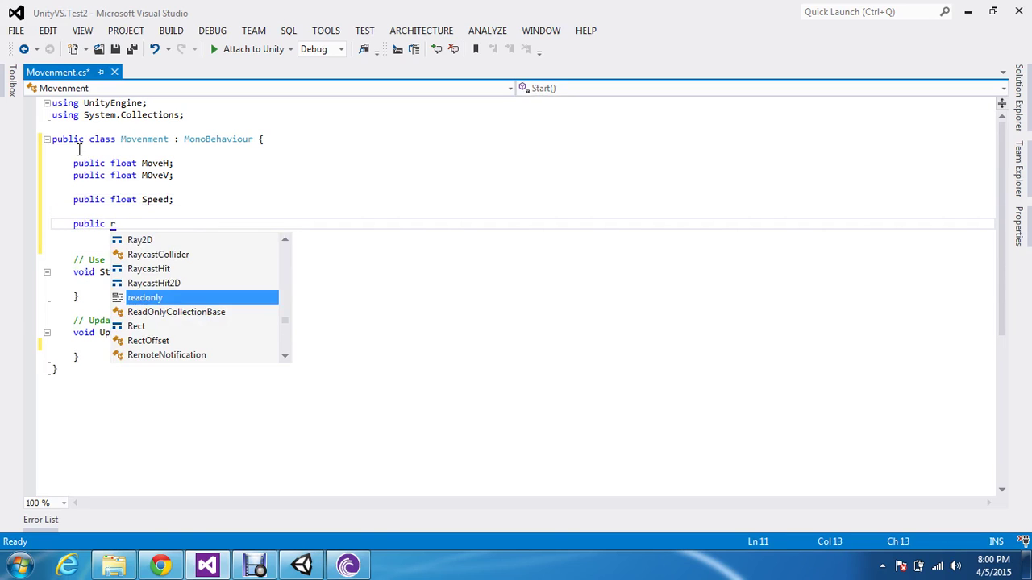
pyautogui.write('igi')
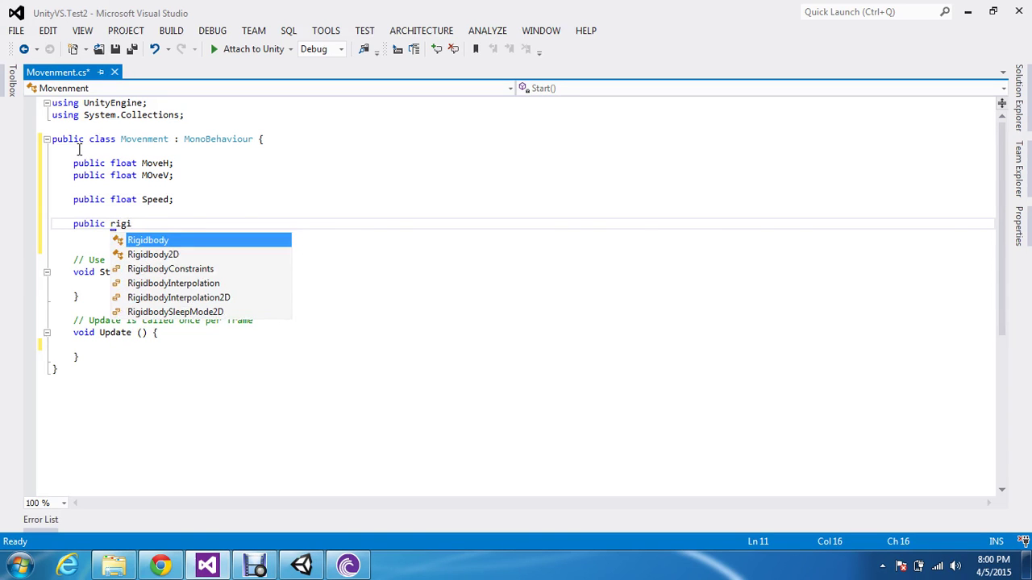
pyautogui.press('Tab')
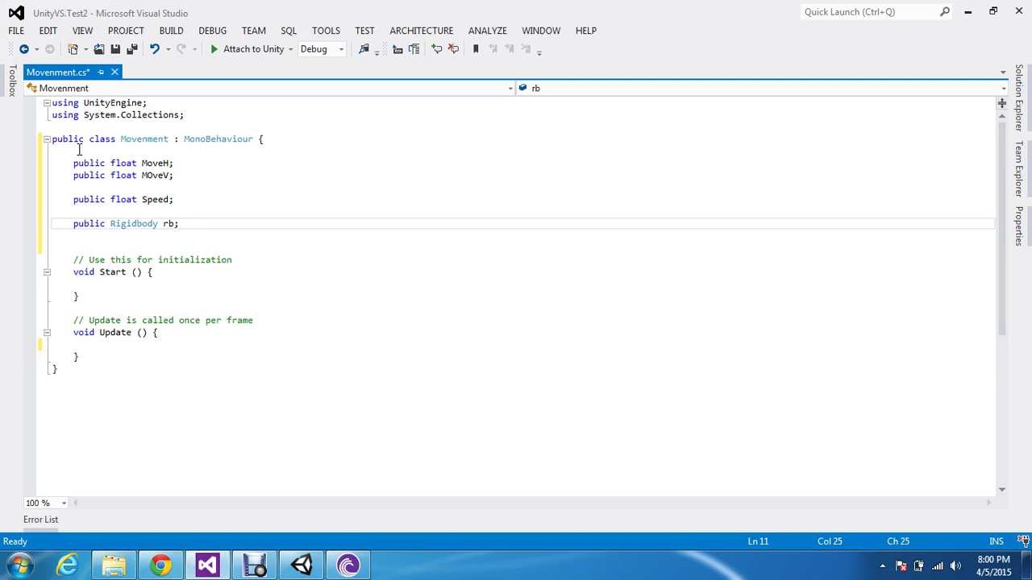
pyautogui.hotkey('ctrl', 's')
# In Start, set Speed = 0.5f and save the script.
pyautogui.click(135, 284)
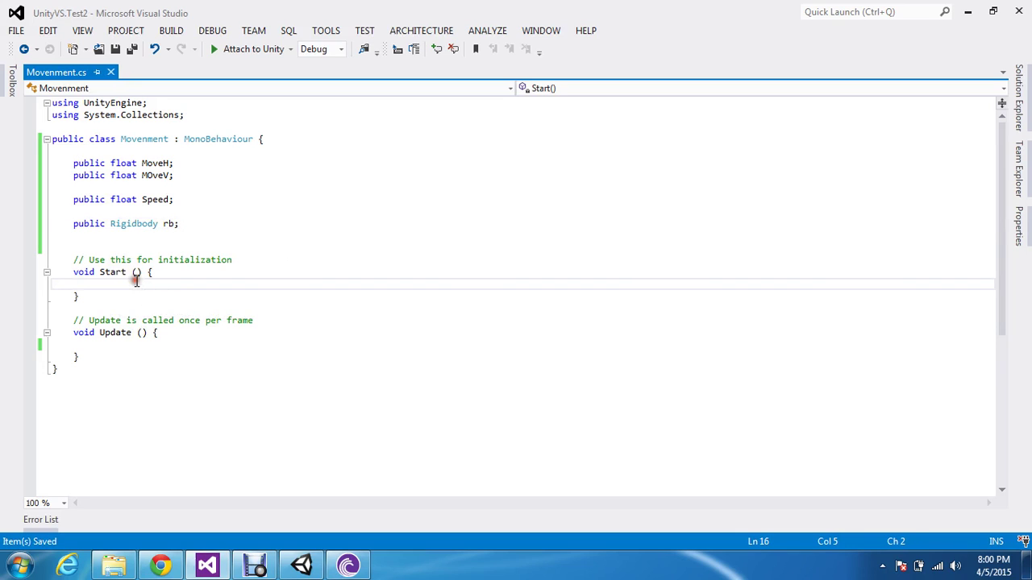
pyautogui.press('Tab')
pyautogui.write('s')
pyautogui.write('p')
pyautogui.press('Down')
pyautogui.press('Tab')
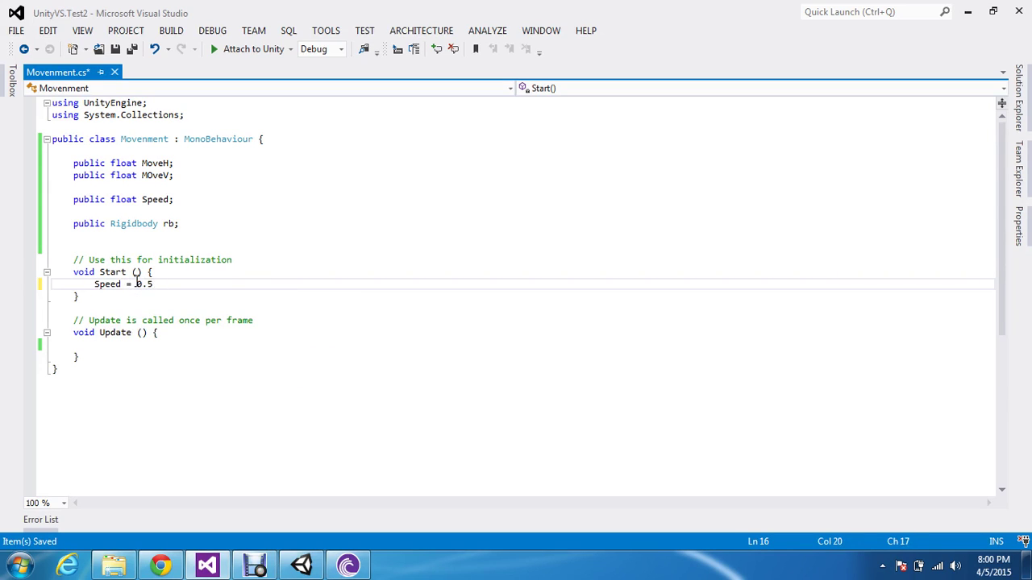
pyautogui.write('f;')
pyautogui.press('Return')
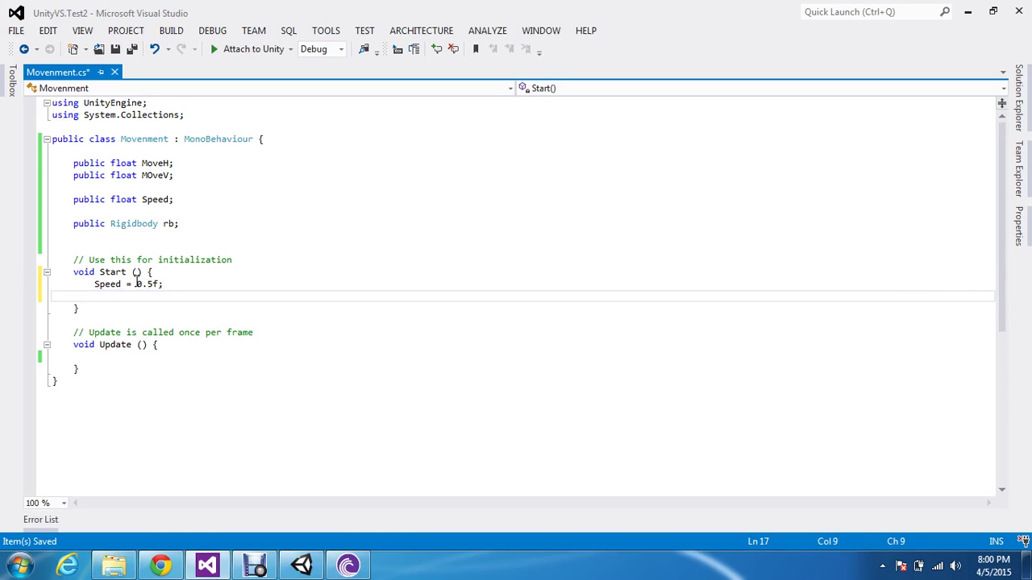
pyautogui.hotkey('ctrl', 's')
# Add rb = GetComponent<Rigidbody>(); in Start and save the script.
pyautogui.write('rb')
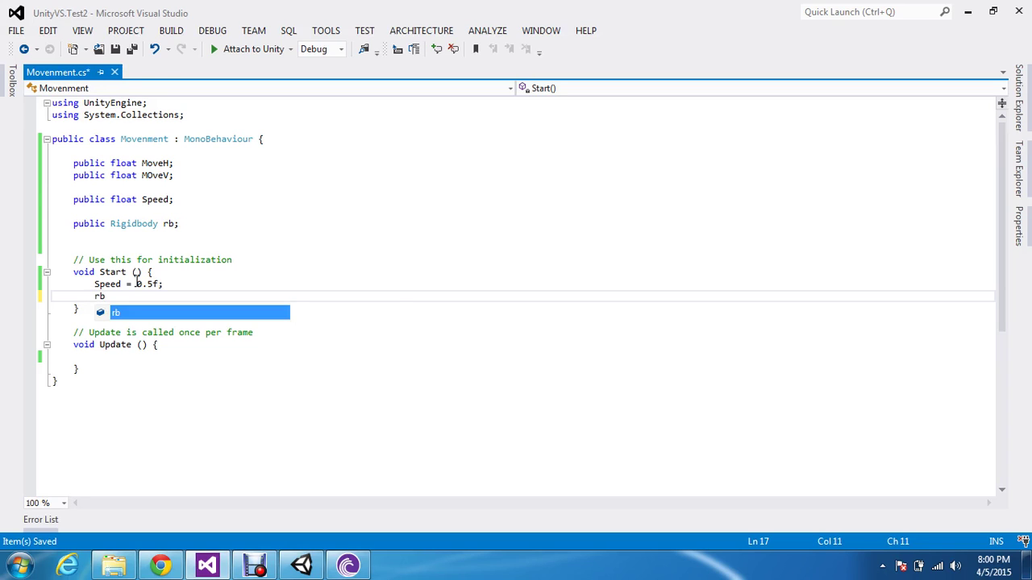
pyautogui.press('Escape')
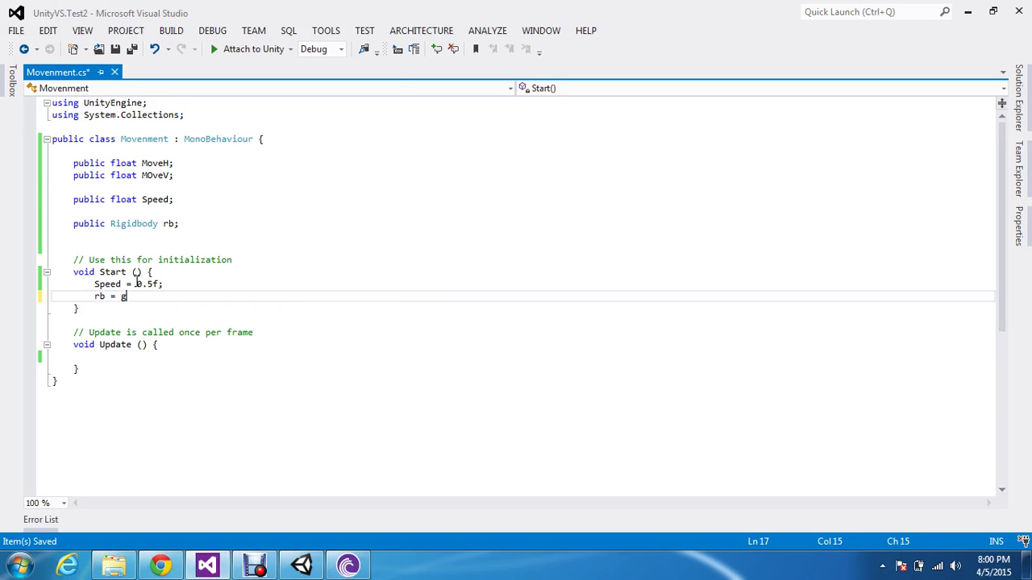
pyautogui.write('et(')
pyautogui.press('BackSpace')
pyautogui.write('<')
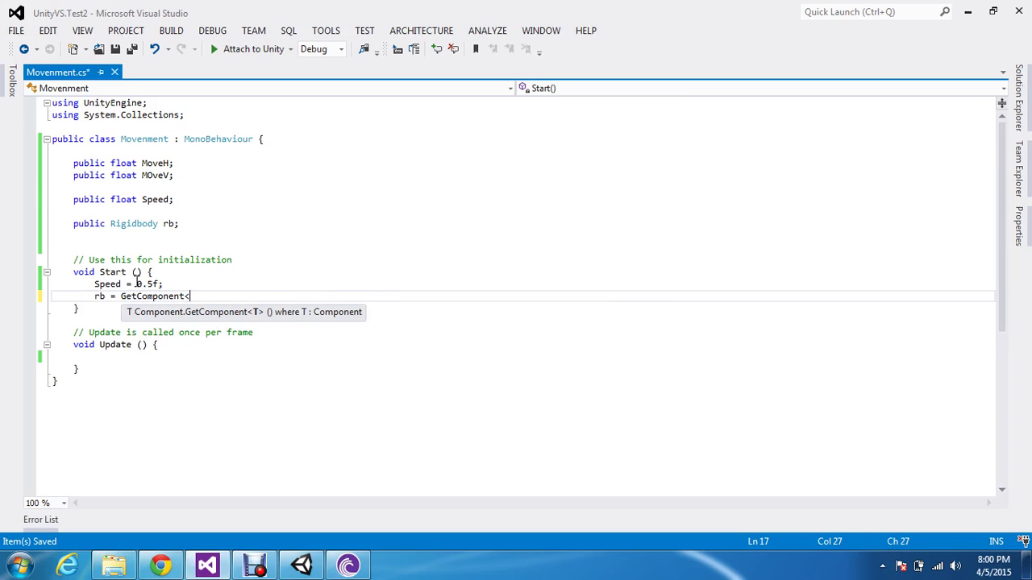
pyautogui.write('rigi')
pyautogui.press('Tab')
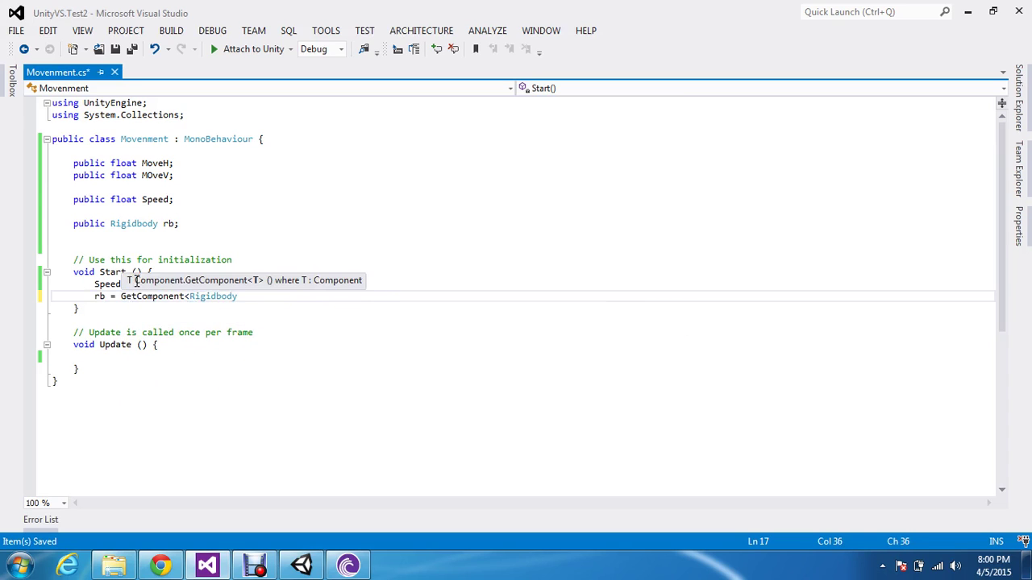
pyautogui.write('>();')
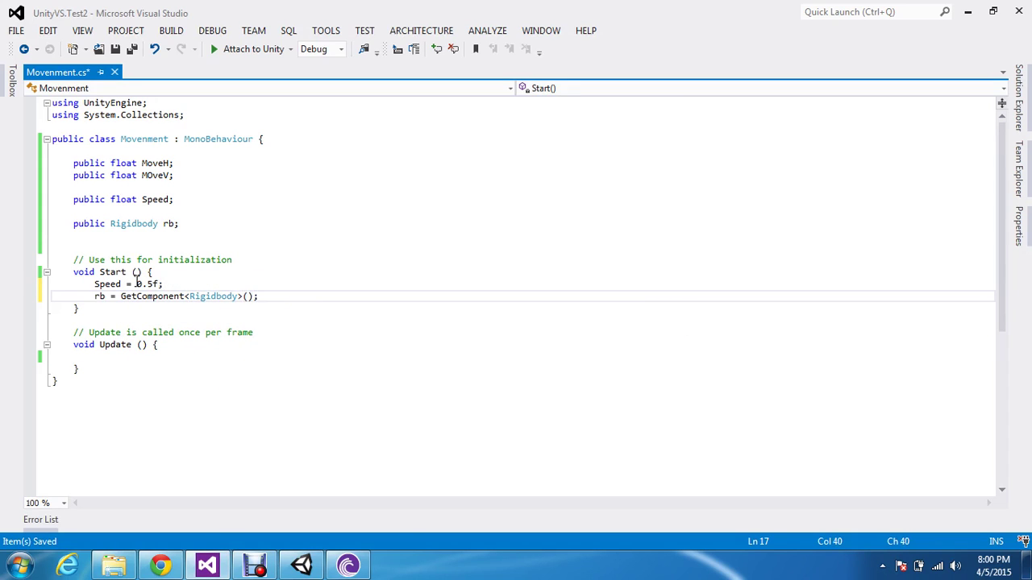
pyautogui.hotkey('ctrl', 's')
pyautogui.doubleClick(131, 297)
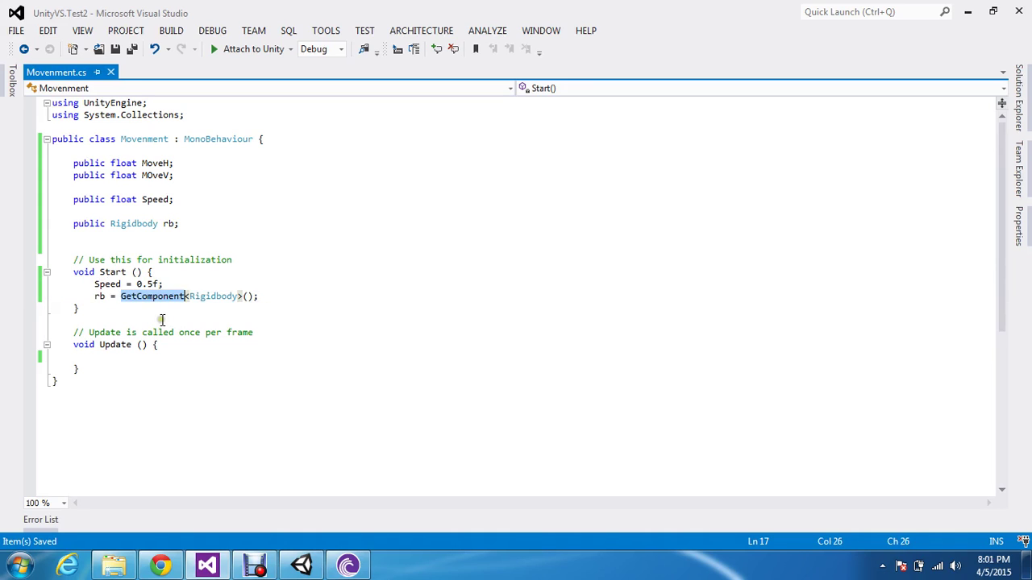
pyautogui.click(212, 368)
pyautogui.click(202, 361)
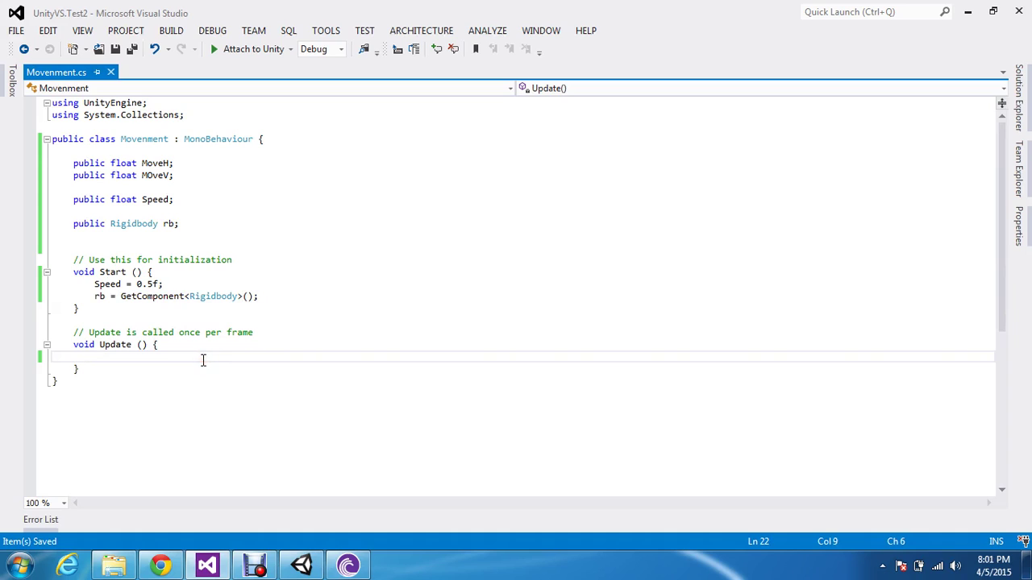
# In Update, assign MoveH = Input.GetAxis("Horizontal");.
pyautogui.press('Return')
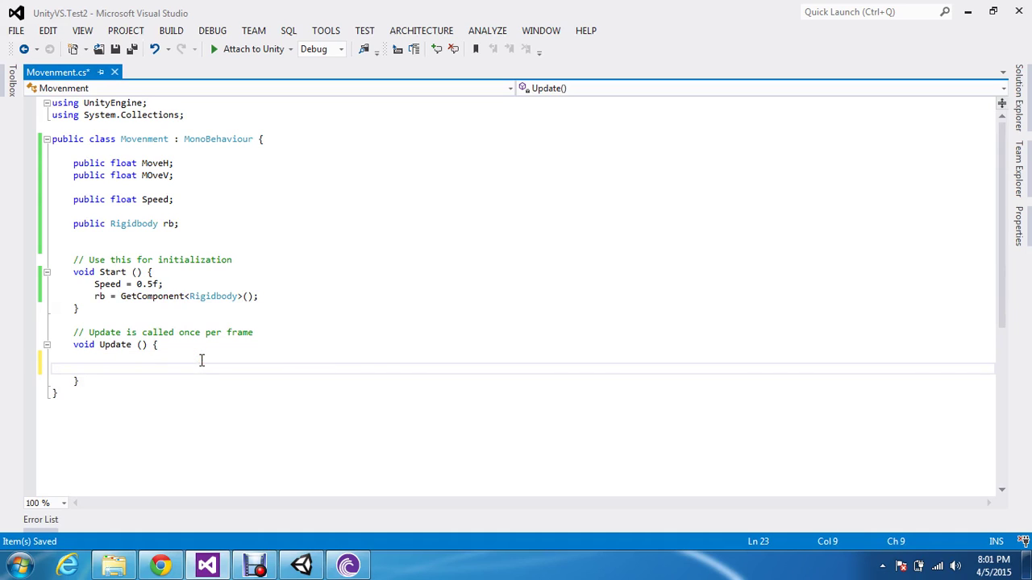
pyautogui.write('move')
pyautogui.press('Down')
pyautogui.press('Down')
pyautogui.press('Down')
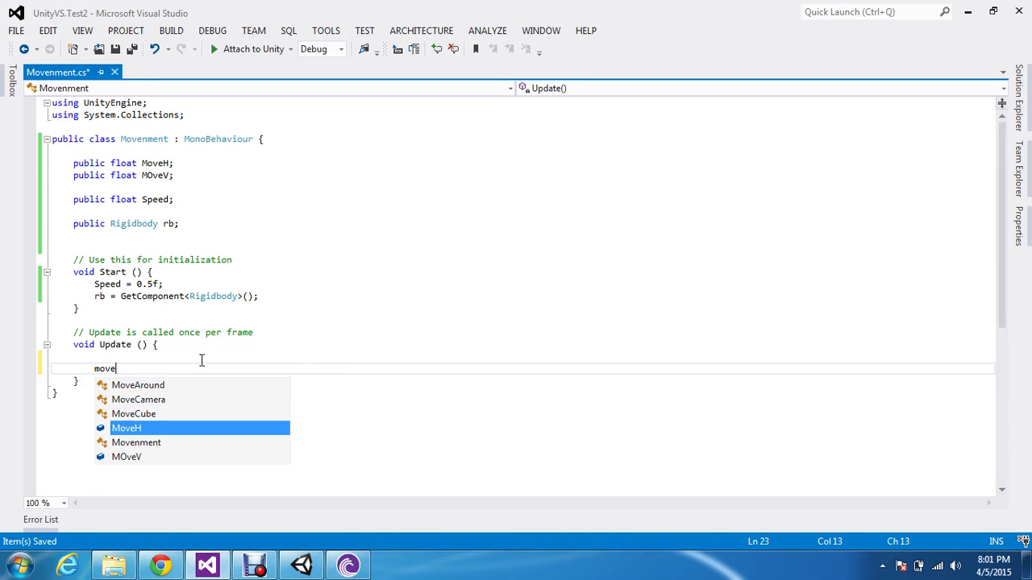
pyautogui.press('Return')
pyautogui.write('i')
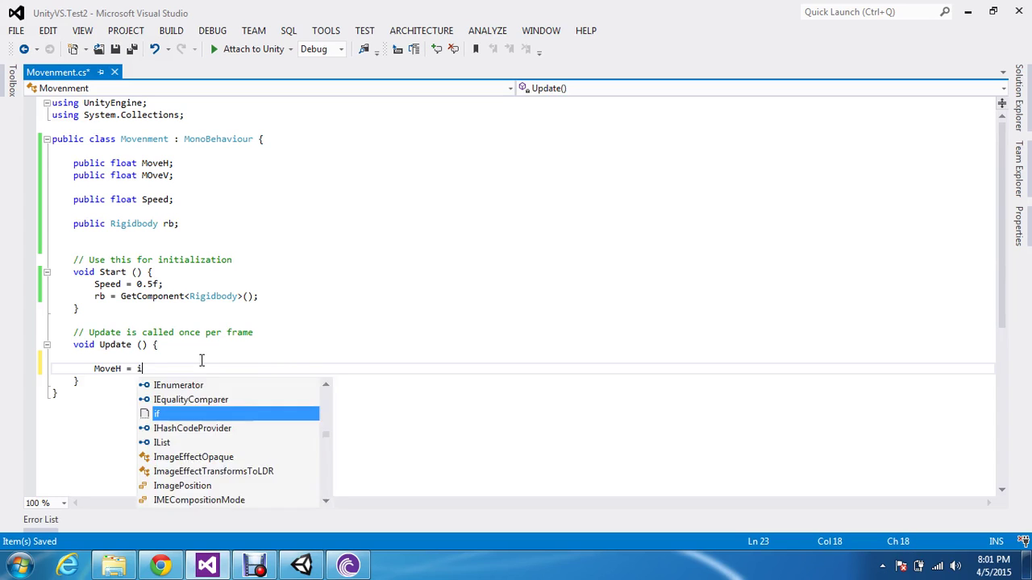
pyautogui.write('nput')
pyautogui.press('Return')
pyautogui.write('.')
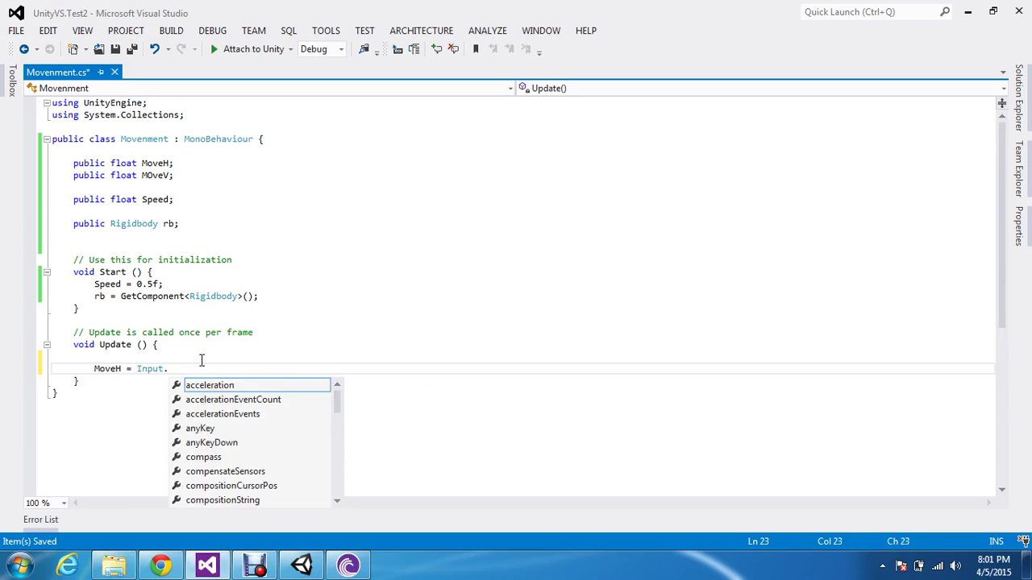
pyautogui.write('get')
pyautogui.press('Down')
pyautogui.press('Return')
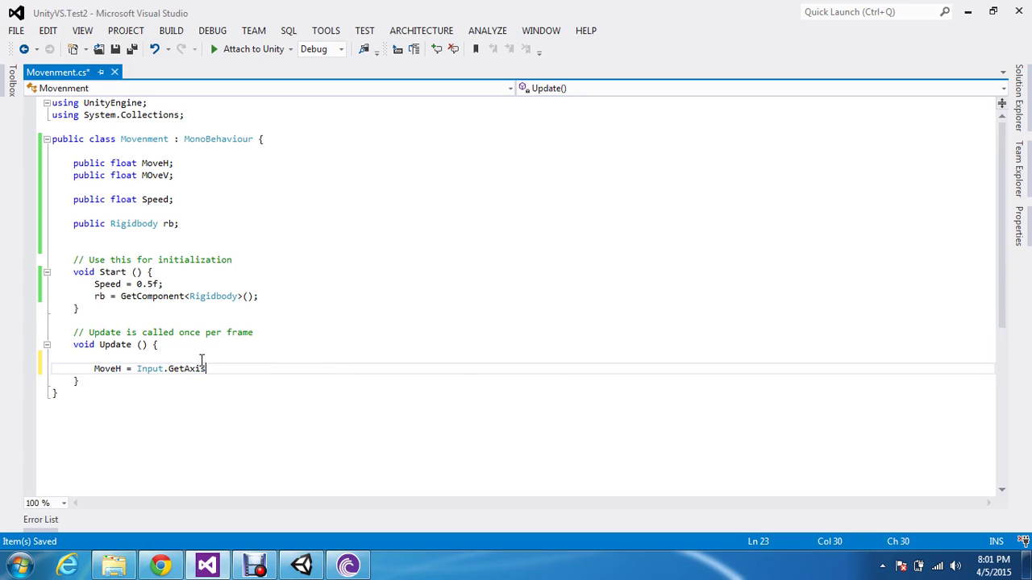
pyautogui.write('("H')
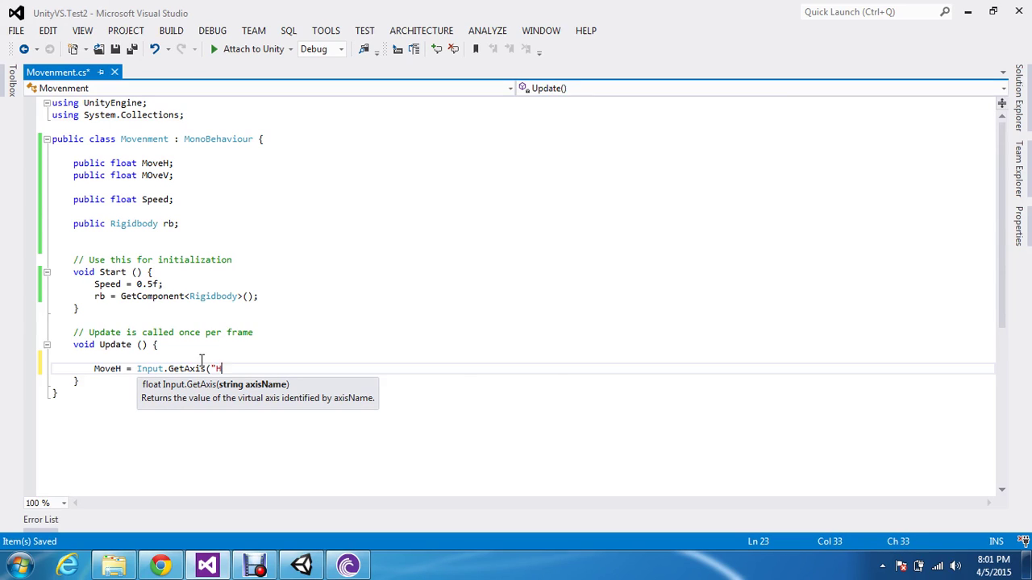
pyautogui.write('orizon')
pyautogui.write('e')
pyautogui.press('BackSpace')
pyautogui.write('tal"')
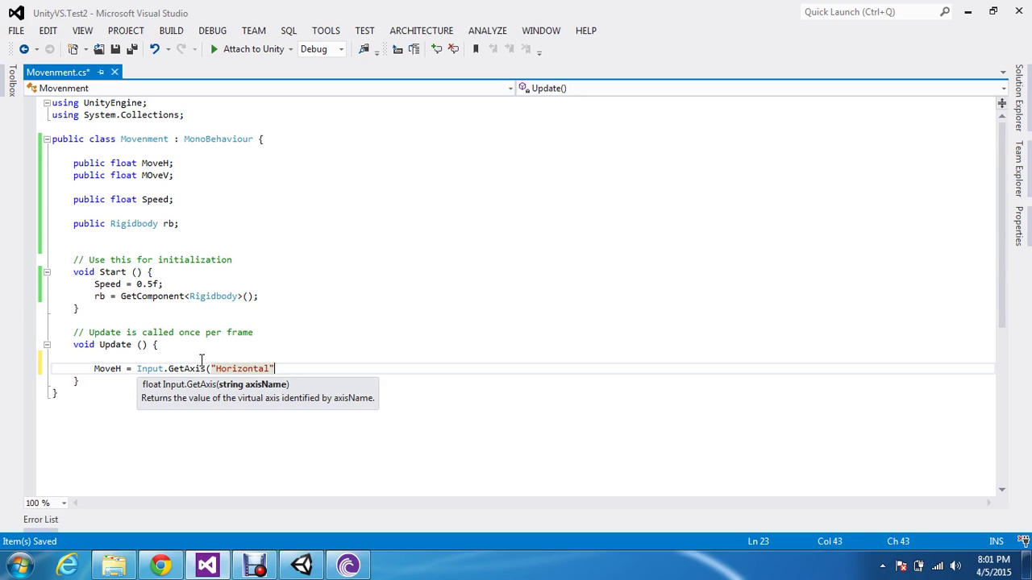
pyautogui.write(');')
# Add MOveV = Input.GetAxis("Vertical"); below it, with blank lines after.
pyautogui.press('Return')
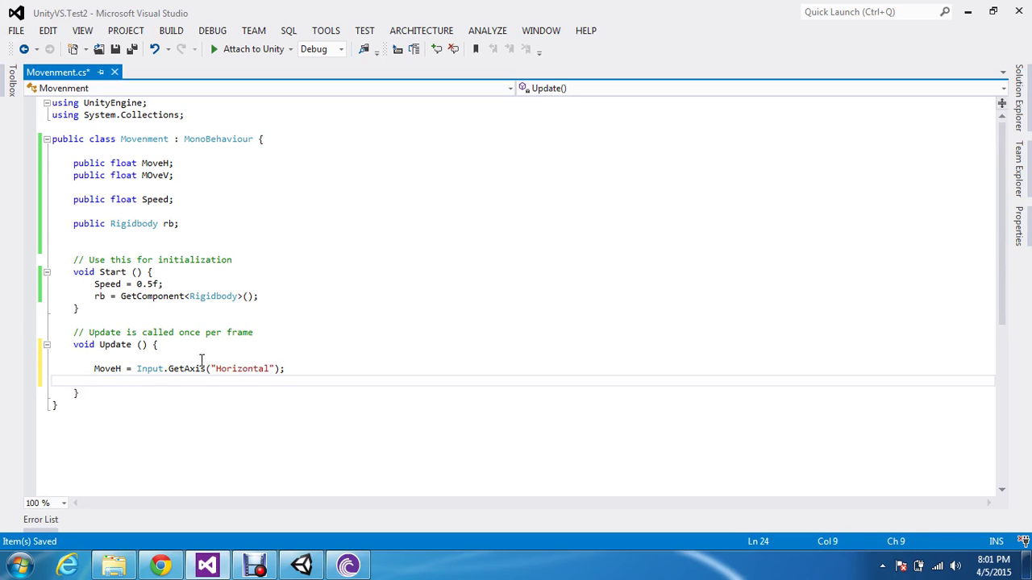
pyautogui.write('move')
pyautogui.press('Down')
pyautogui.press('Tab')
pyautogui.write('Inp')
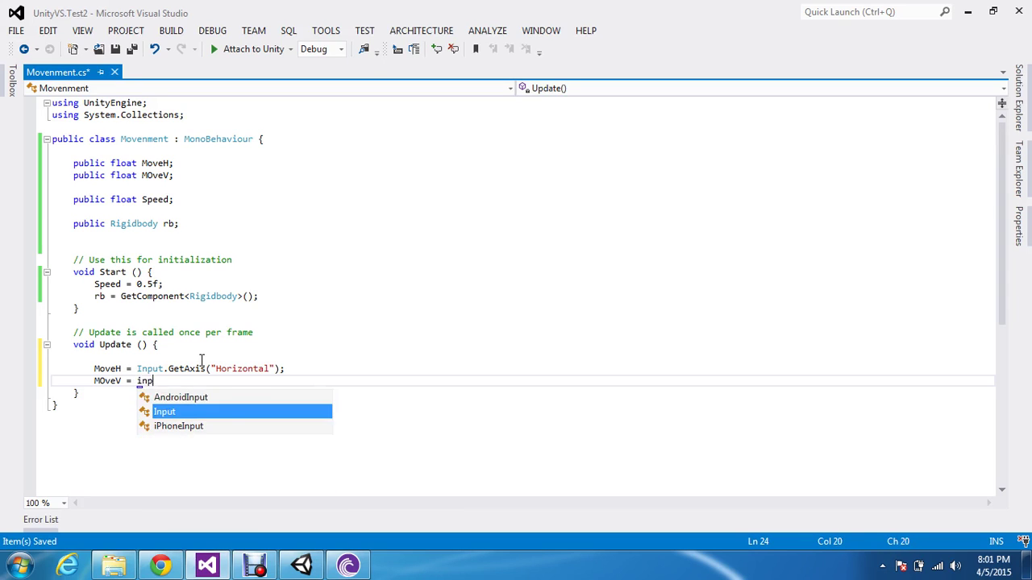
pyautogui.write('ut')
pyautogui.press('Escape')
pyautogui.write('.get')
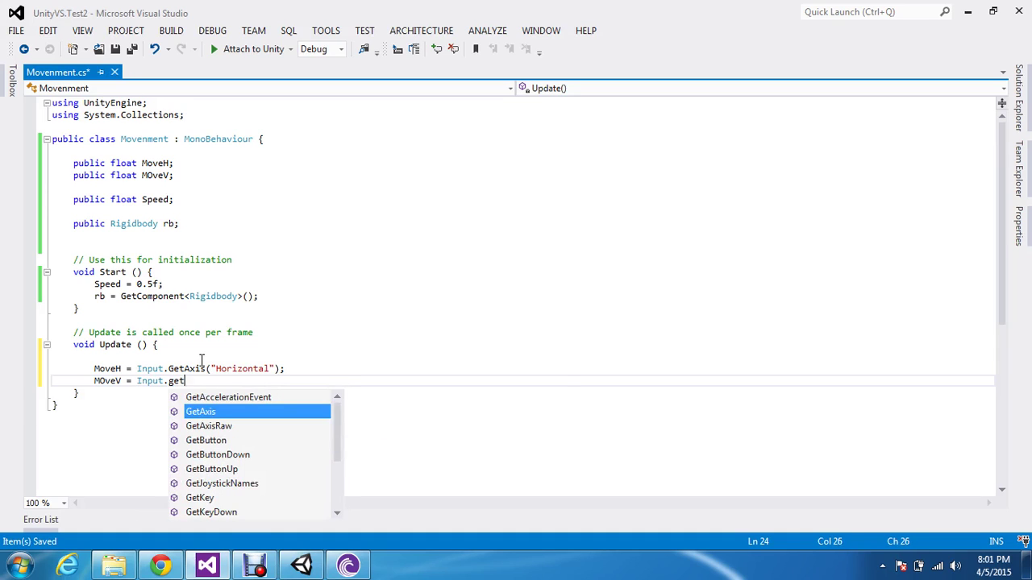
pyautogui.press('Tab')
pyautogui.write('("Ve')
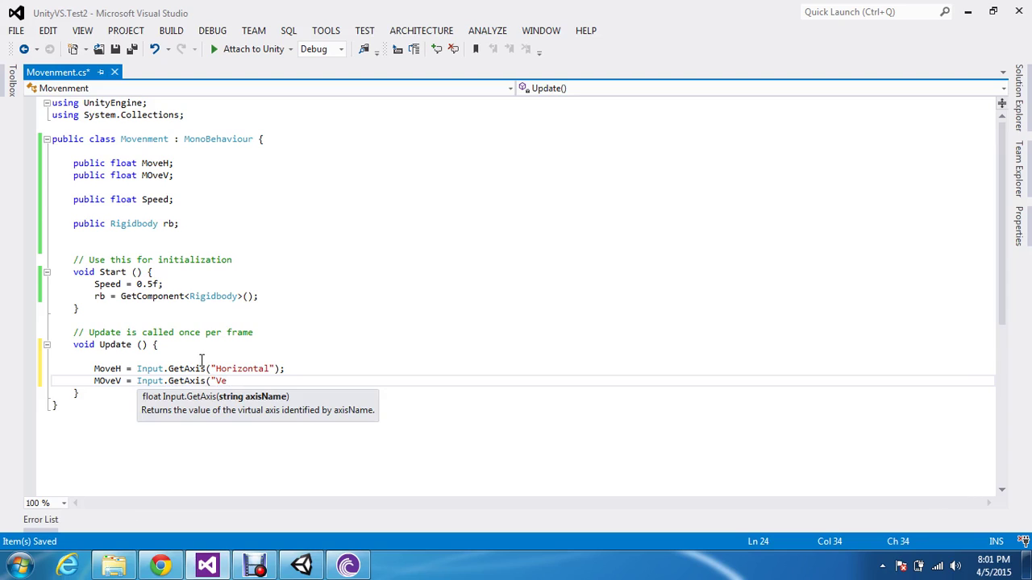
pyautogui.write('rtical')
pyautogui.write('");')
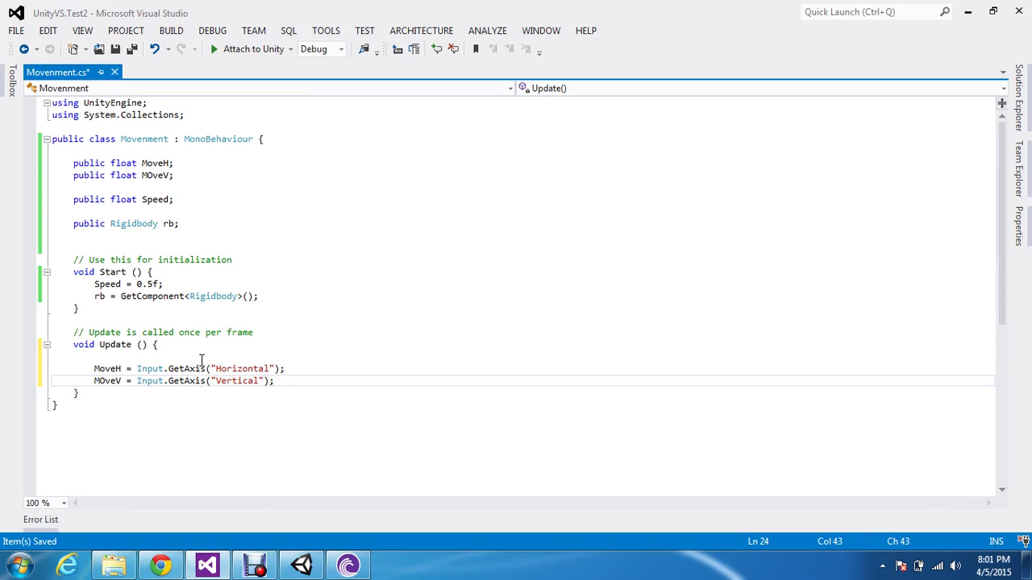
pyautogui.press('Return')
pyautogui.press('Return')
pyautogui.press('Up')
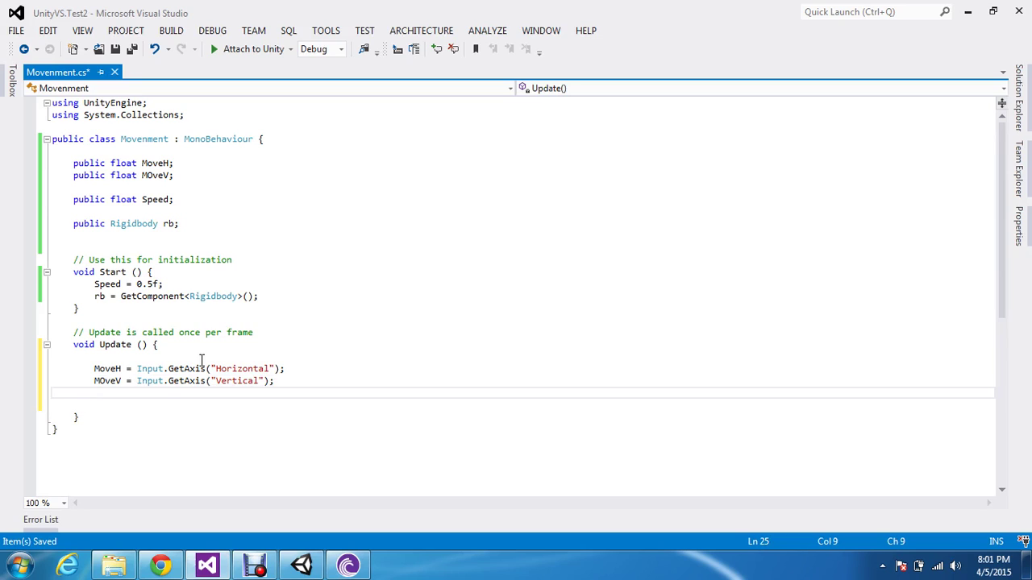
# Begin a transform.position += new Vector3 statement below the input lines.
pyautogui.press('Down')
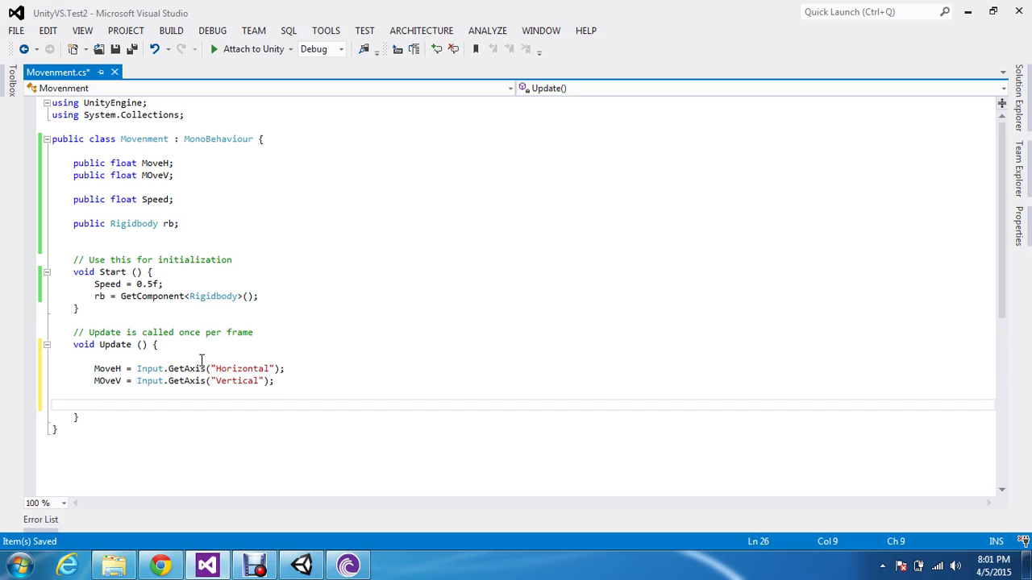
pyautogui.write('vec')
pyautogui.press('BackSpace')
pyautogui.press('BackSpace')
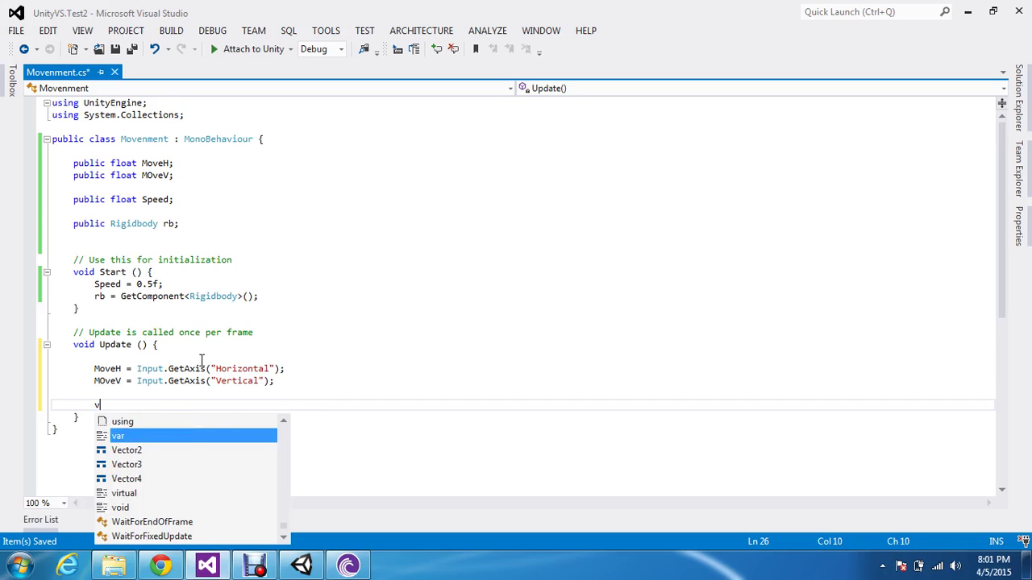
pyautogui.press('BackSpace')
pyautogui.write('tran')
pyautogui.press('Tab')
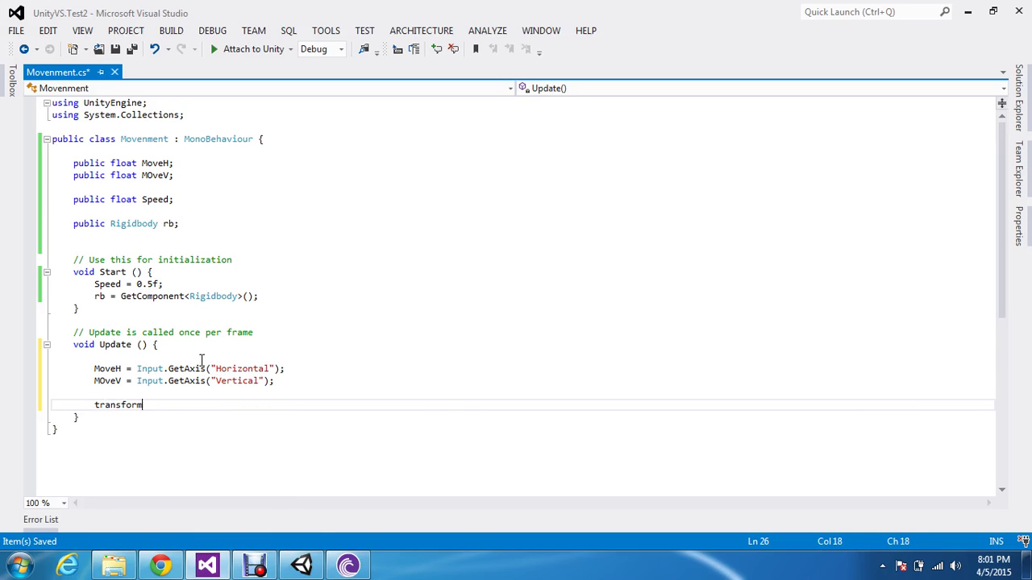
pyautogui.write('.po')
pyautogui.press('Tab')
pyautogui.write('=')
pyautogui.write('+=')
pyautogui.write('n')
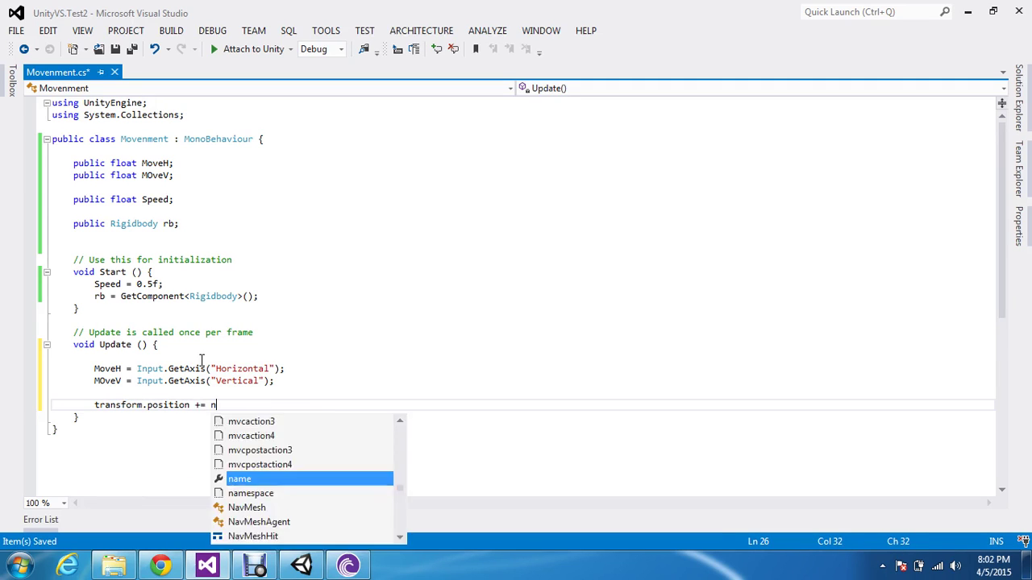
pyautogui.write('ew ve')
pyautogui.press('Down')
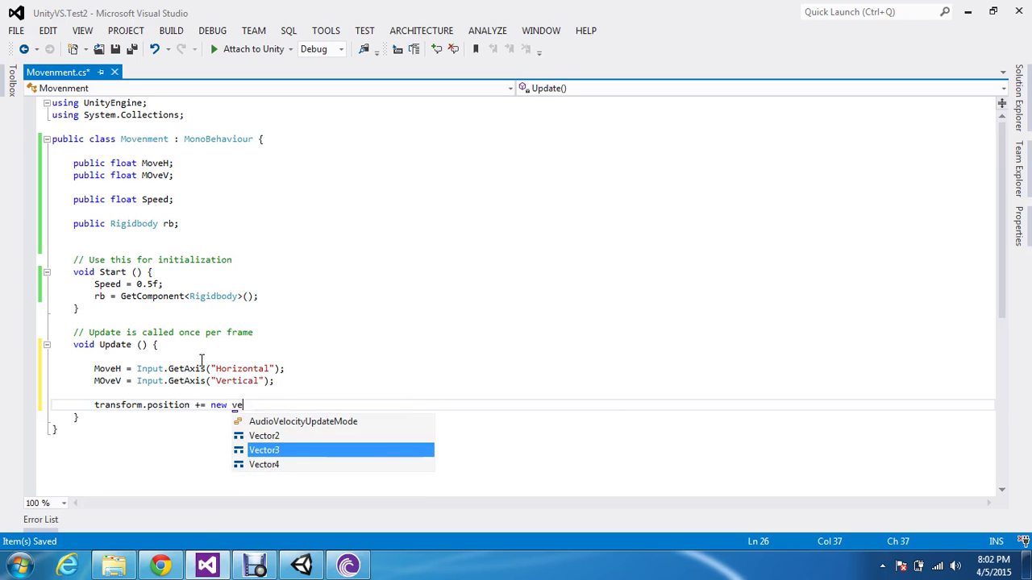
# Fill in the Vector3 arguments MoveH, 0.0f, MOveV and save Movement.cs.
pyautogui.write('(')
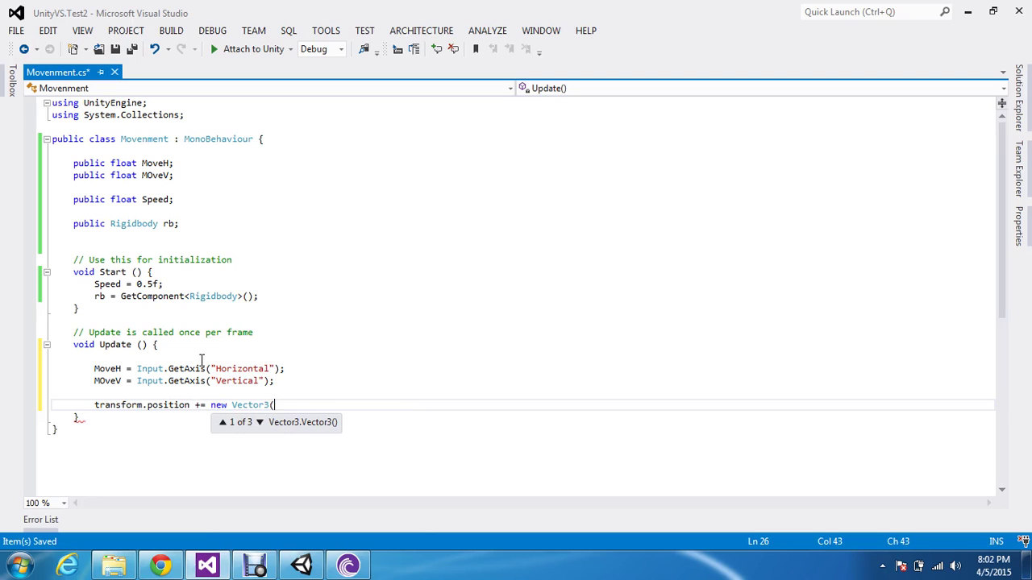
pyautogui.write('move')
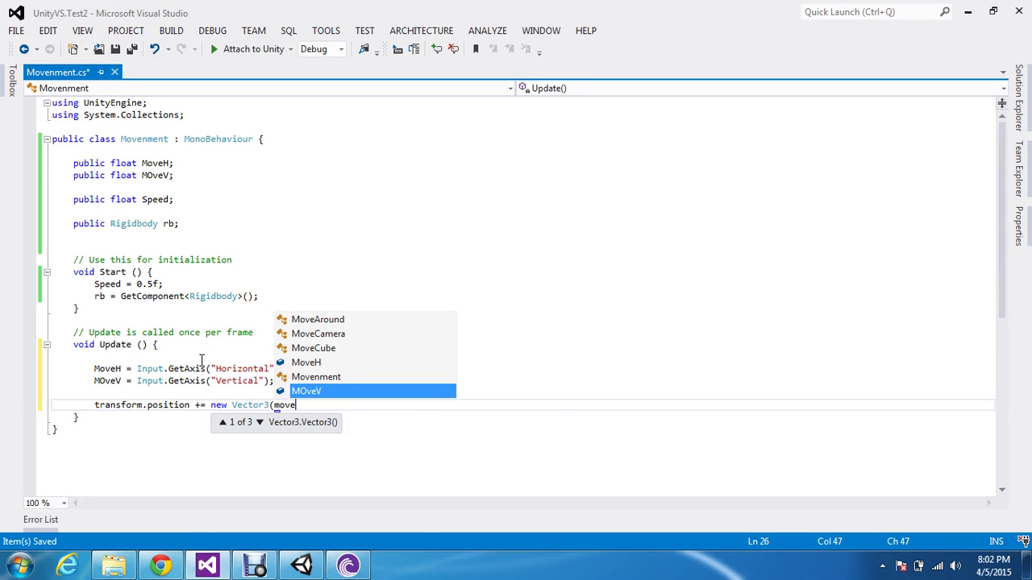
pyautogui.press('Up')
pyautogui.press('Up')
pyautogui.press('Tab')
pyautogui.write(',')
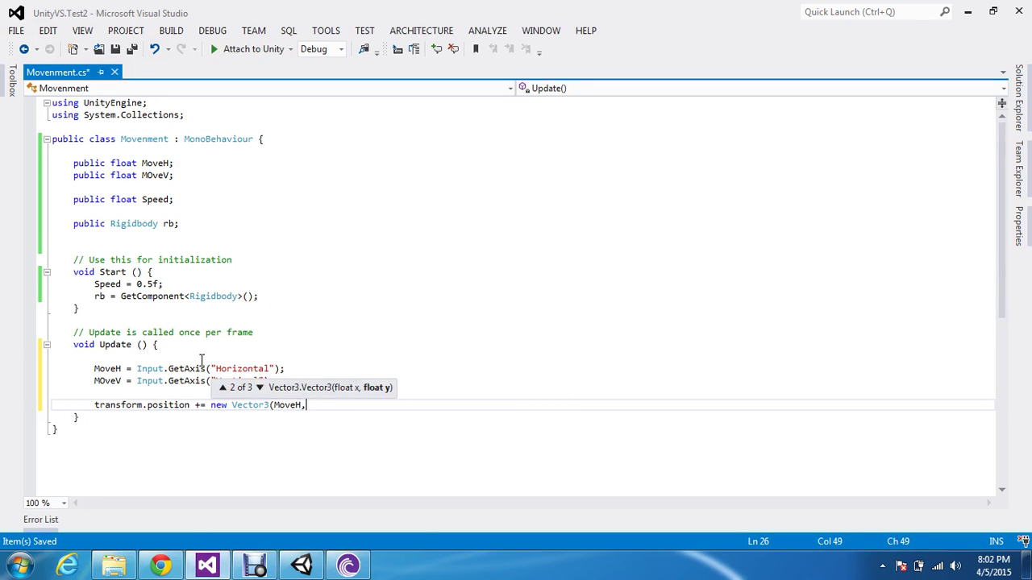
pyautogui.write('0.0f')
pyautogui.write(',')
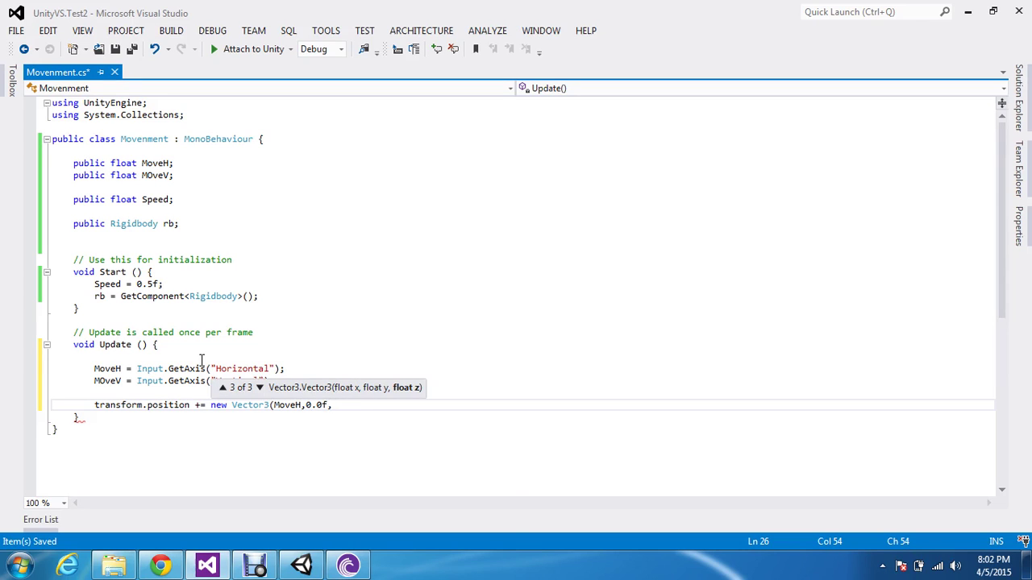
pyautogui.write('move')
pyautogui.press('Down')
pyautogui.press('Down')
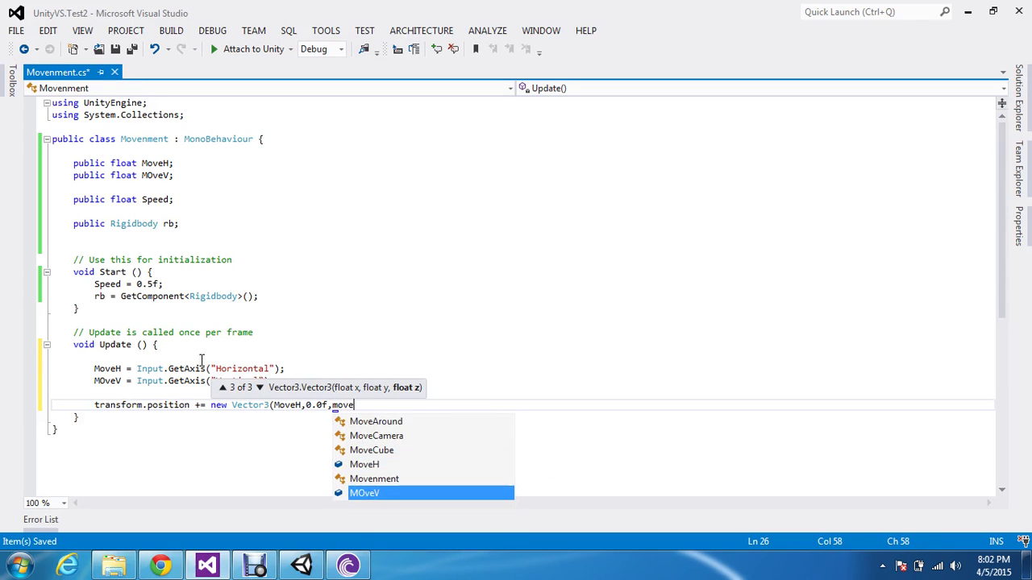
pyautogui.press('Tab')
pyautogui.write(')')
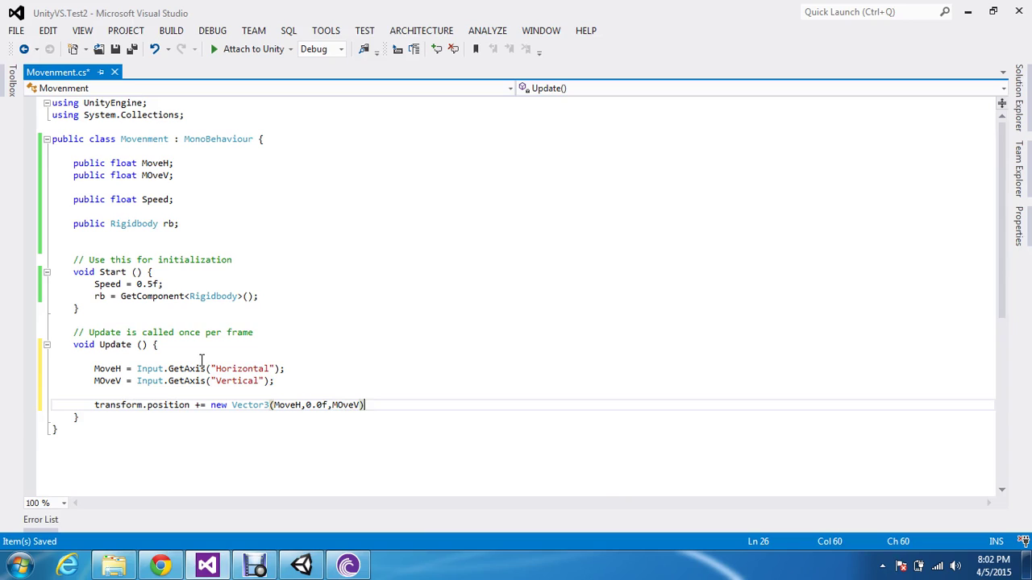
pyautogui.write(';')
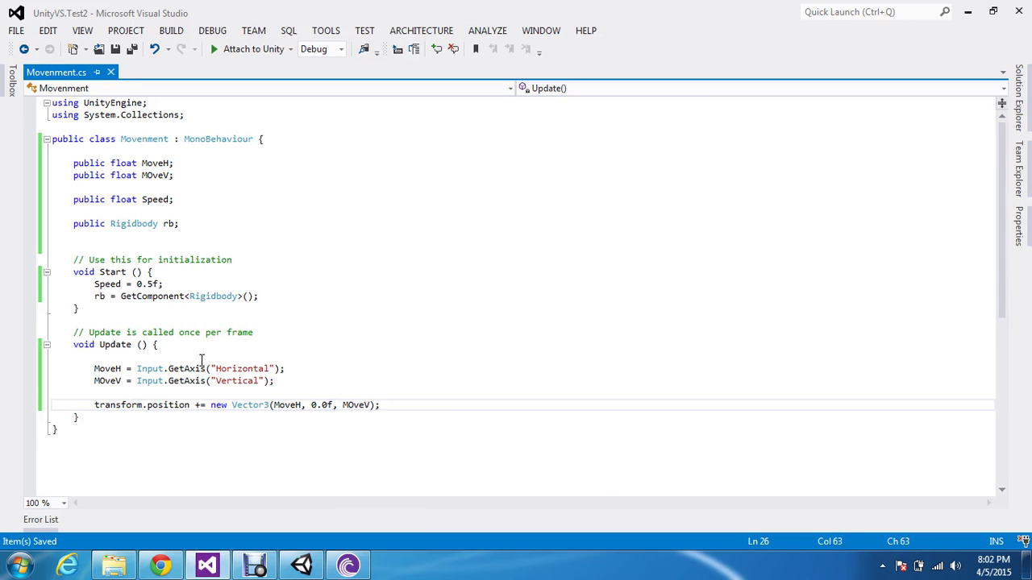
pyautogui.press('Return')
pyautogui.hotkey('ctrl', 's')
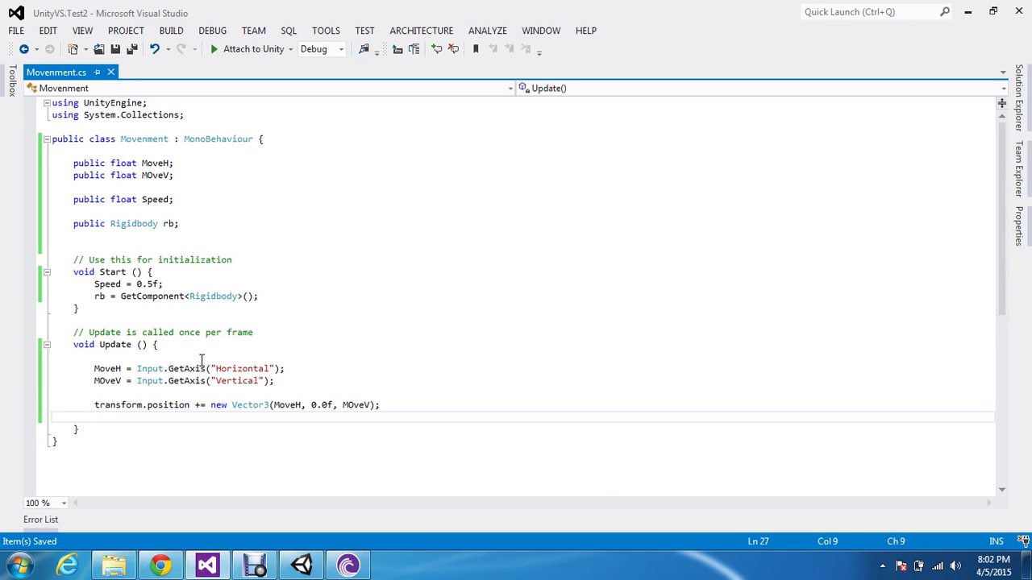
pyautogui.click(309, 385)
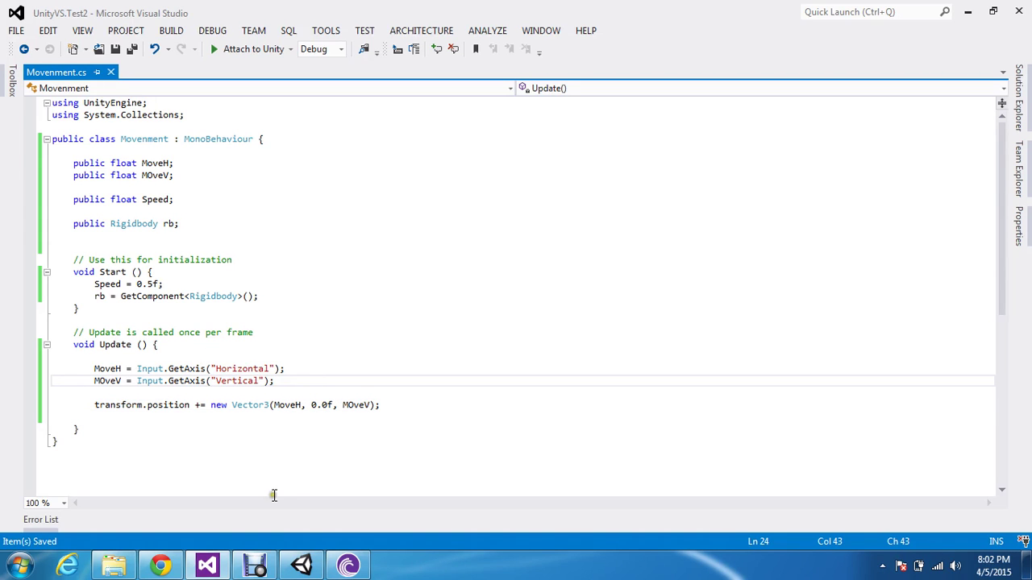
# In Unity, orbit the Scene view to a low frontal angle, deselect the cube, and enter Play mode.
pyautogui.click(302, 565)
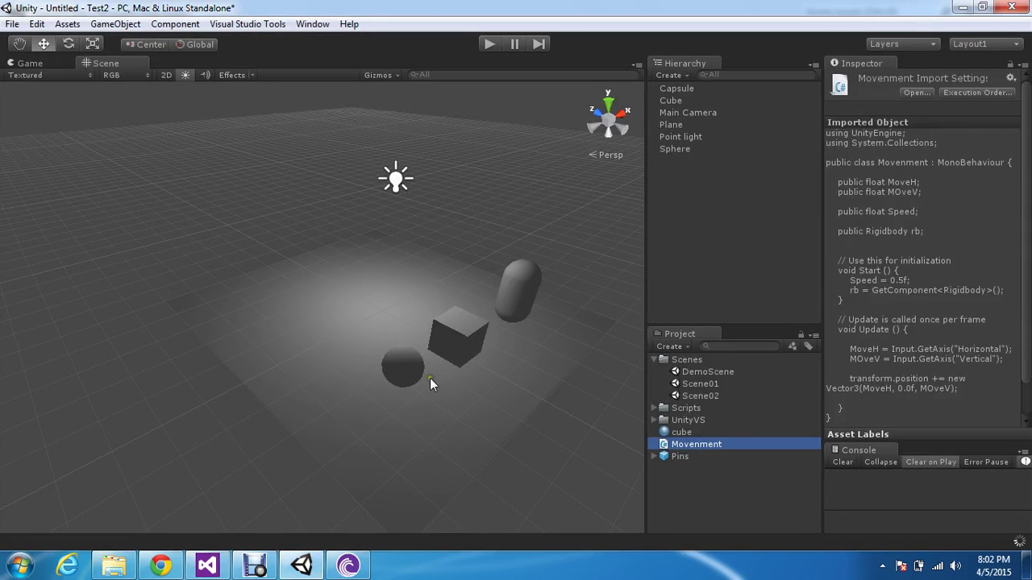
pyautogui.click(464, 345)
pyautogui.moveTo(569, 397)
pyautogui.keyDown('alt'); pyautogui.mouseDown()
pyautogui.moveTo(389, 371)
pyautogui.moveTo(379, 379)
pyautogui.mouseUp(); pyautogui.keyUp('alt')
pyautogui.click(518, 231)
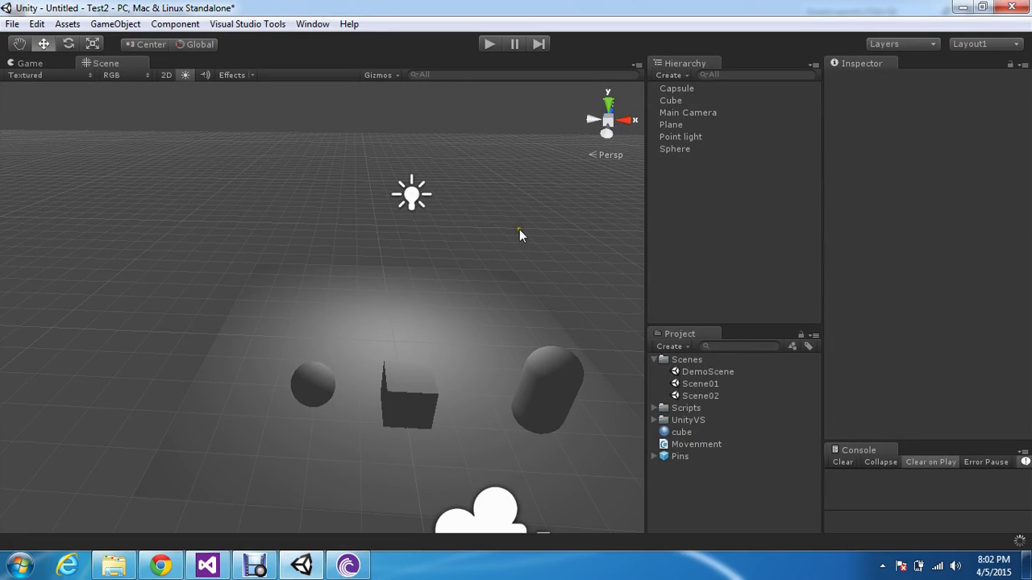
pyautogui.click(487, 45)
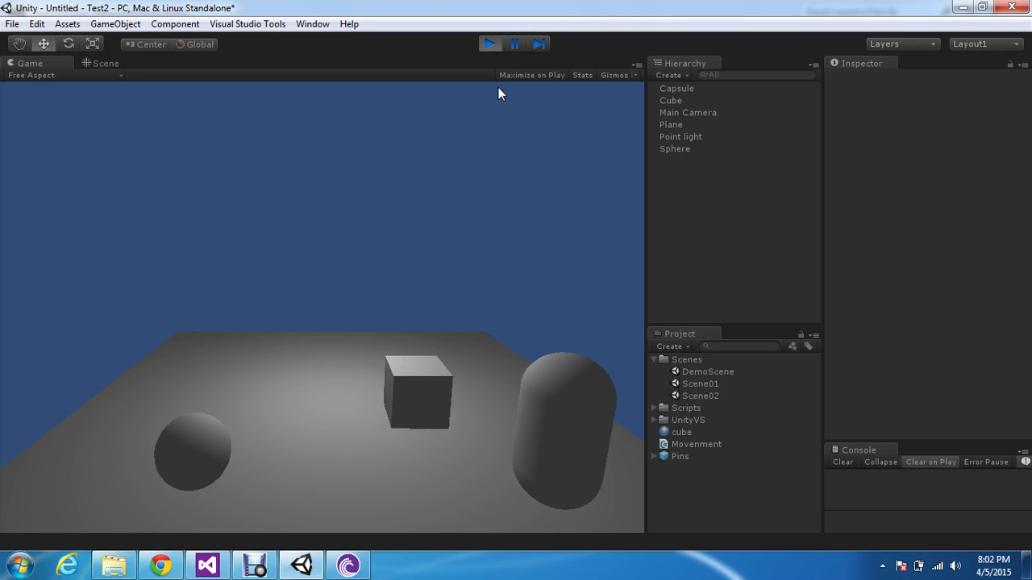
# Stop Play mode and remove the Movement script from the Cube.
pyautogui.click(487, 44)
pyautogui.click(403, 378)
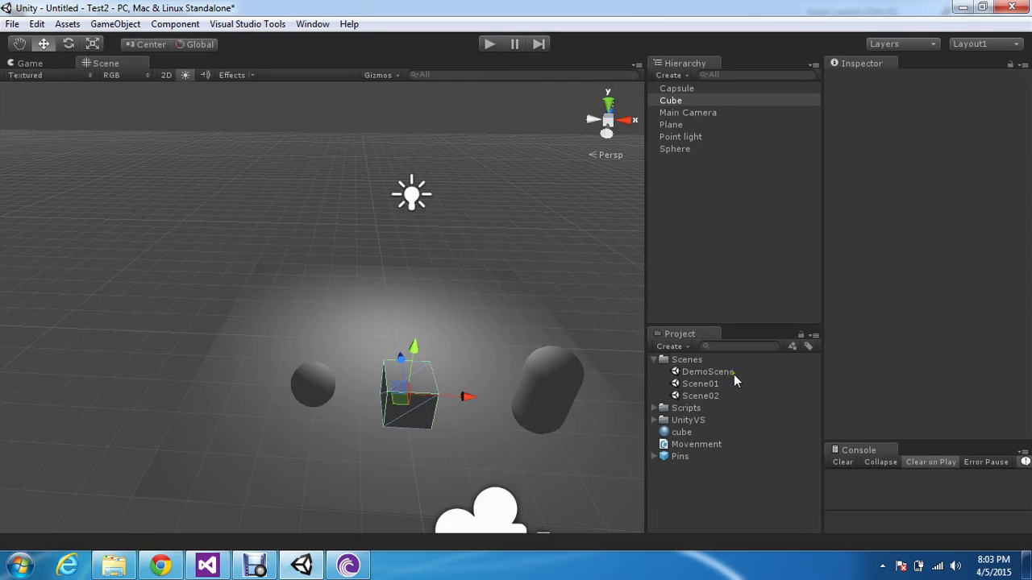
pyautogui.click(1011, 302)
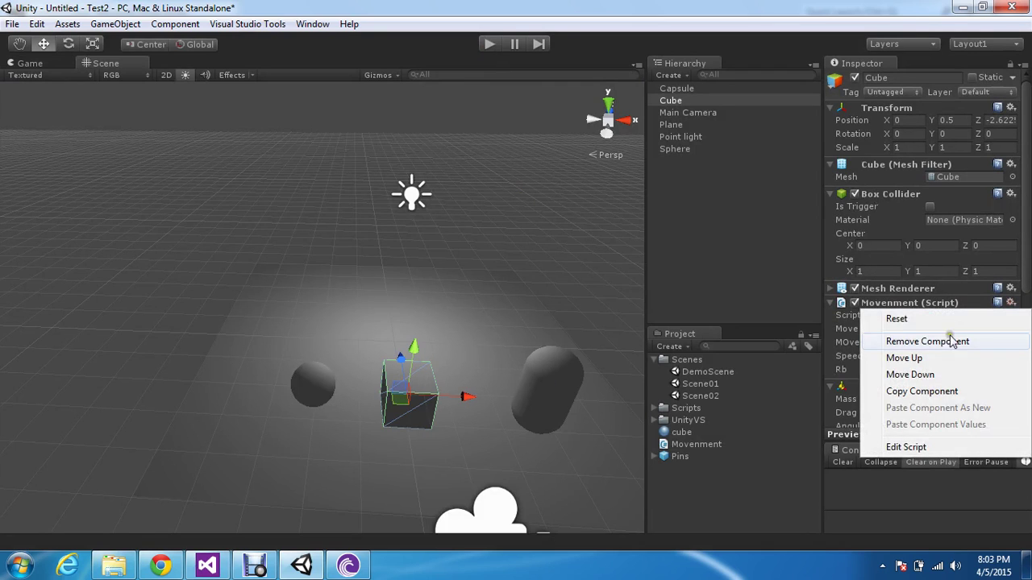
pyautogui.click(904, 343)
# Add the Movement script to the Capsule via Add Component > Scripts.
pyautogui.click(553, 383)
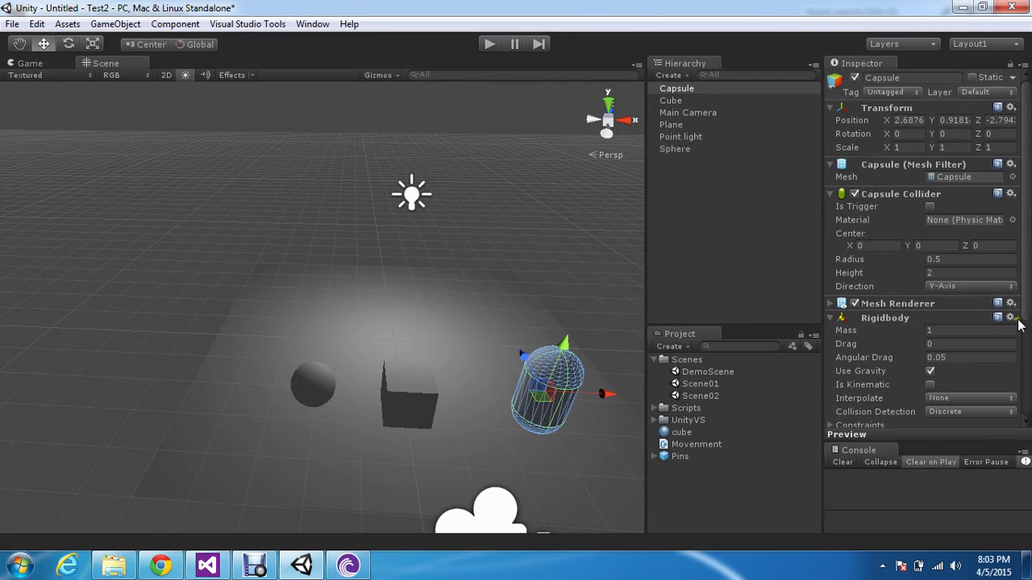
pyautogui.scroll(-3, 1025, 315)
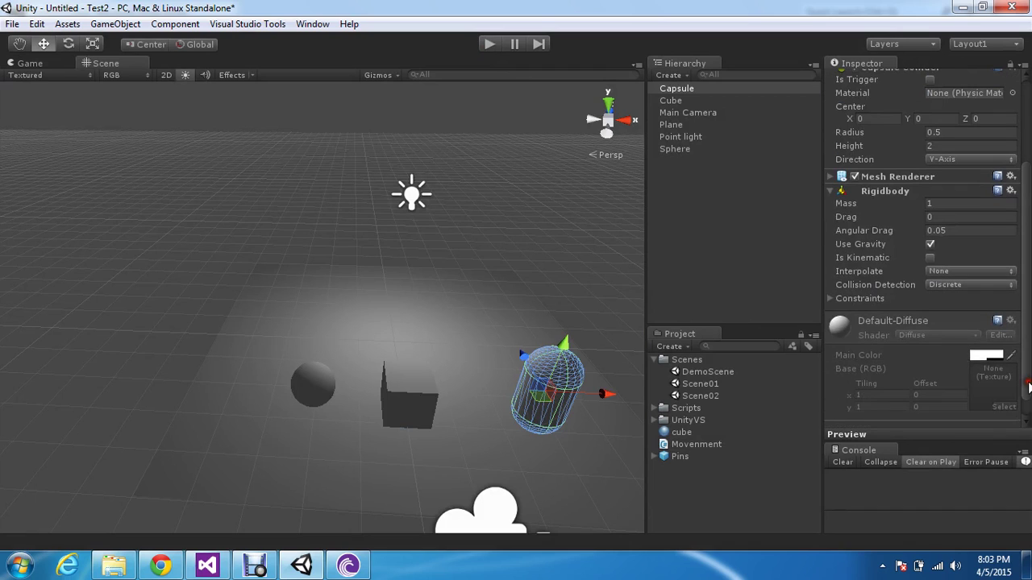
pyautogui.scroll(-1, 1028, 362)
pyautogui.click(927, 414)
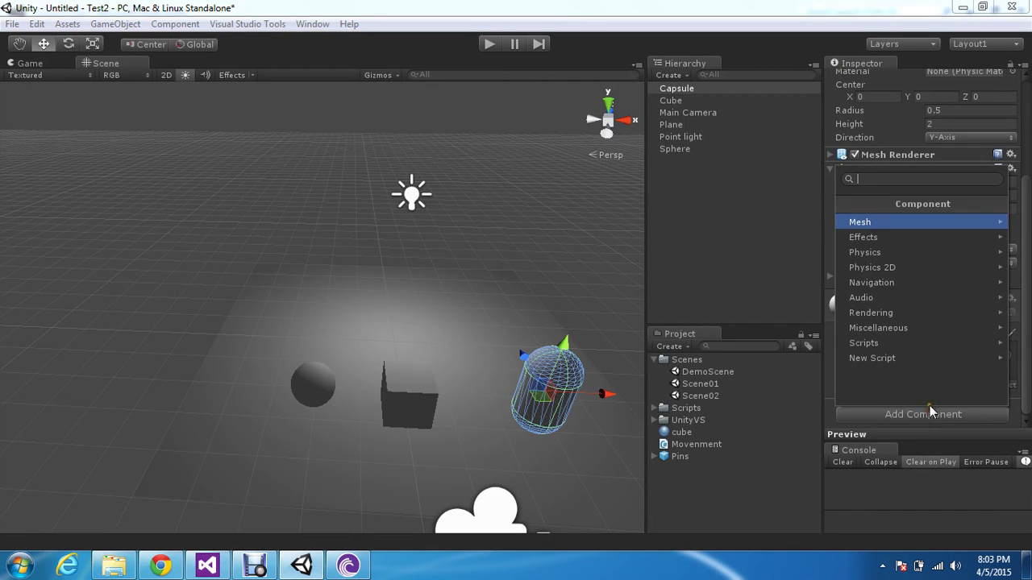
pyautogui.click(896, 343)
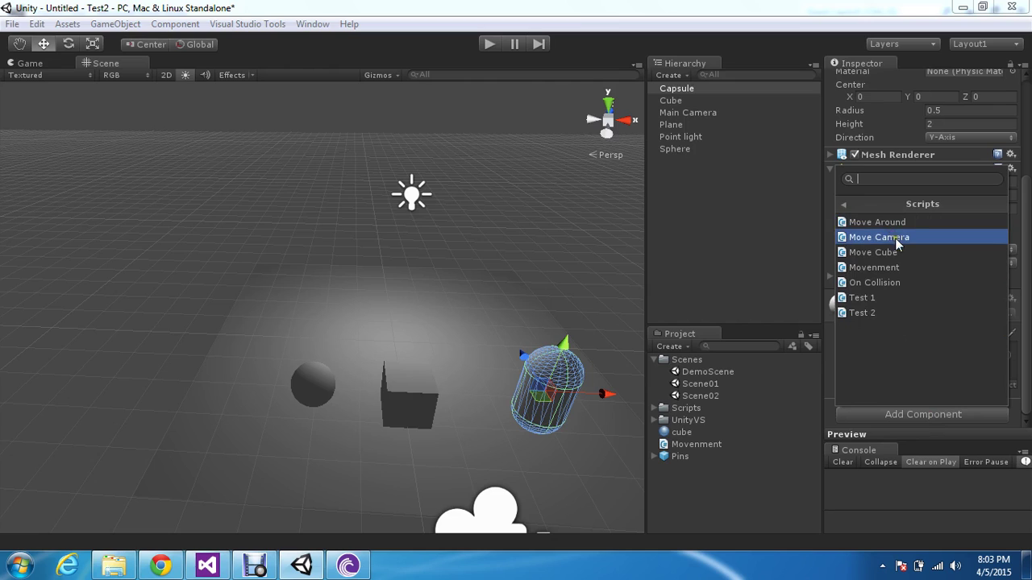
pyautogui.click(851, 269)
# Play the scene, steer the capsule with the Right and Left arrows, then stop.
pyautogui.click(548, 192)
pyautogui.click(487, 44)
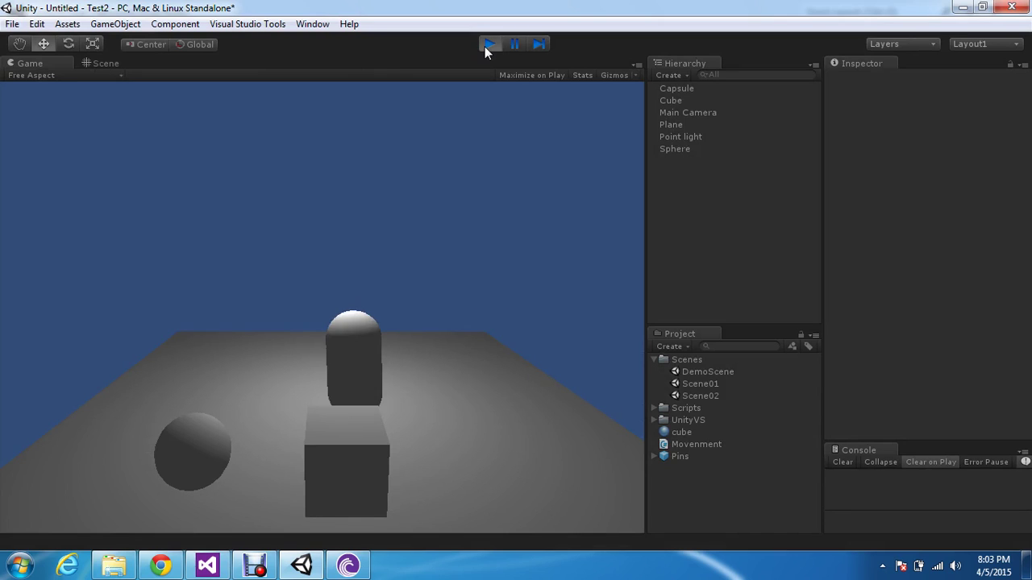
pyautogui.press('Right')
pyautogui.press('Left')
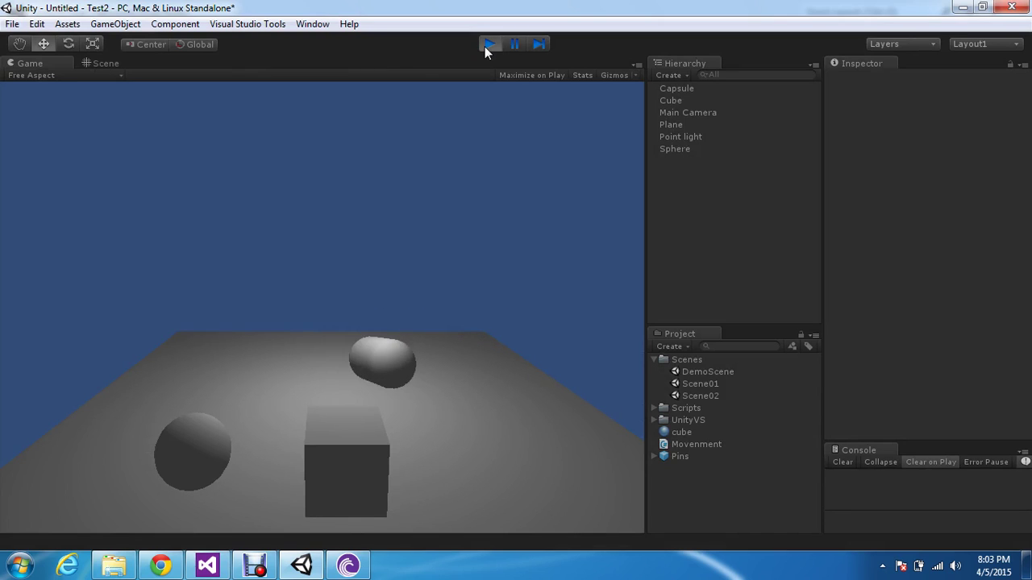
pyautogui.press('Right')
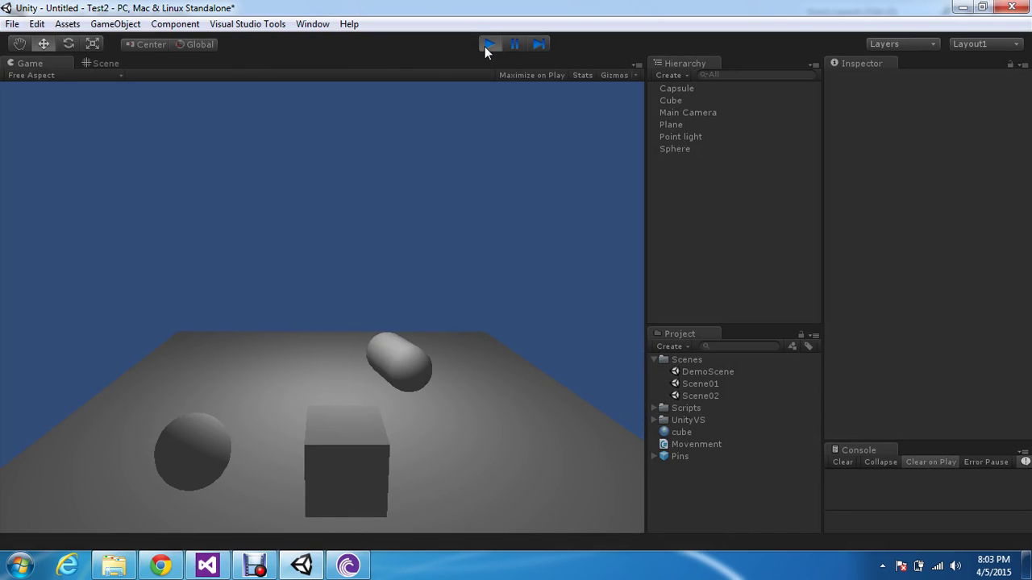
pyautogui.click(484, 46)
# Remove the Movement script from the Capsule.
pyautogui.click(314, 395)
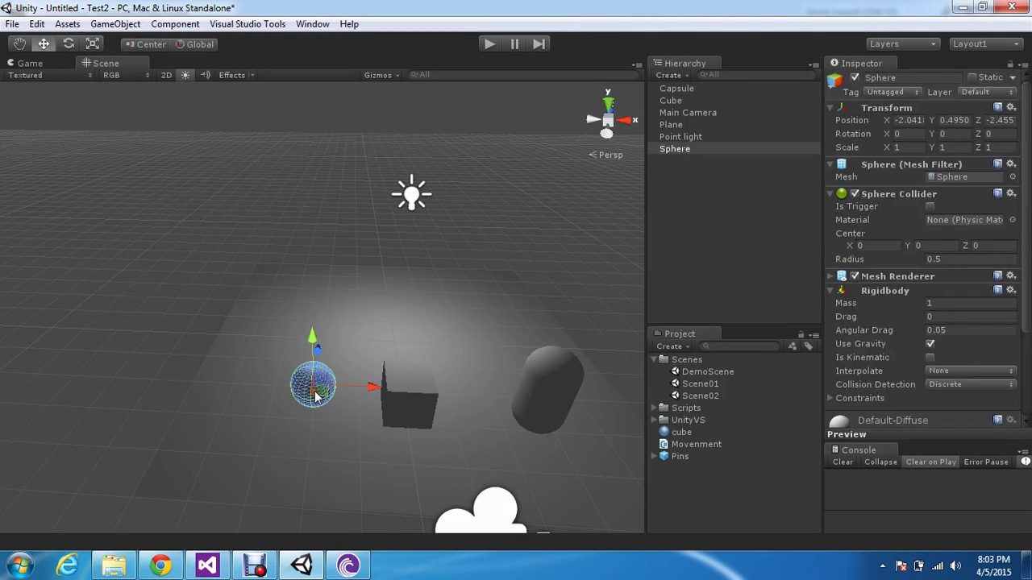
pyautogui.moveTo(1028, 287); pyautogui.dragTo(951, 397)
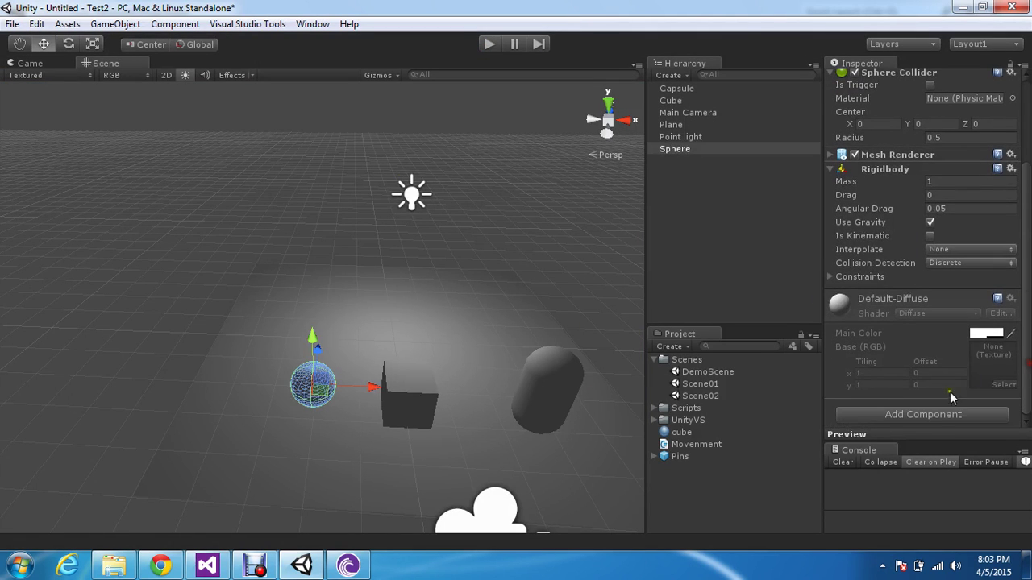
pyautogui.click(545, 393)
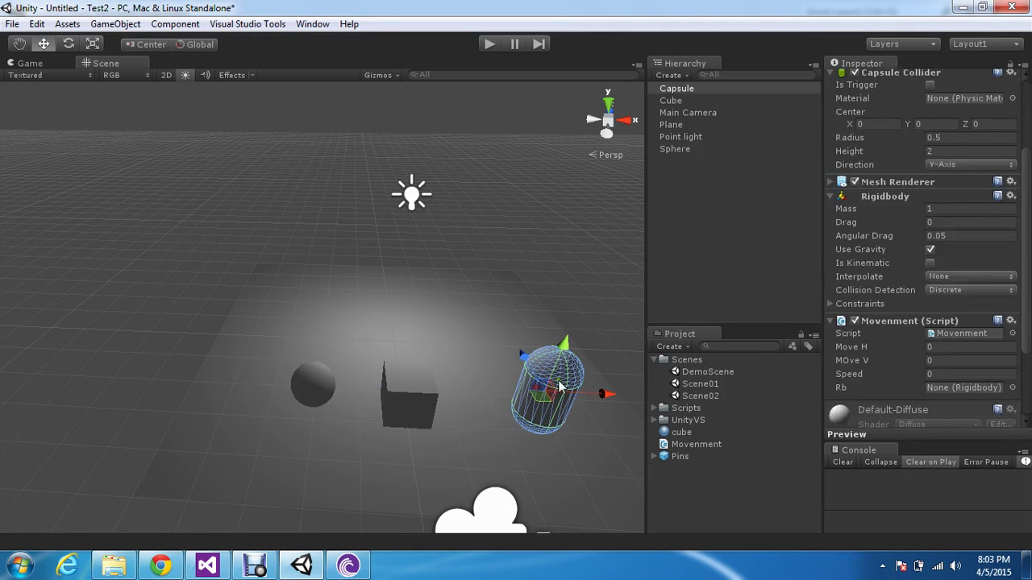
pyautogui.click(1011, 320)
pyautogui.click(911, 295)
# Add the Movement script to the Sphere via Add Component > Scripts.
pyautogui.click(322, 377)
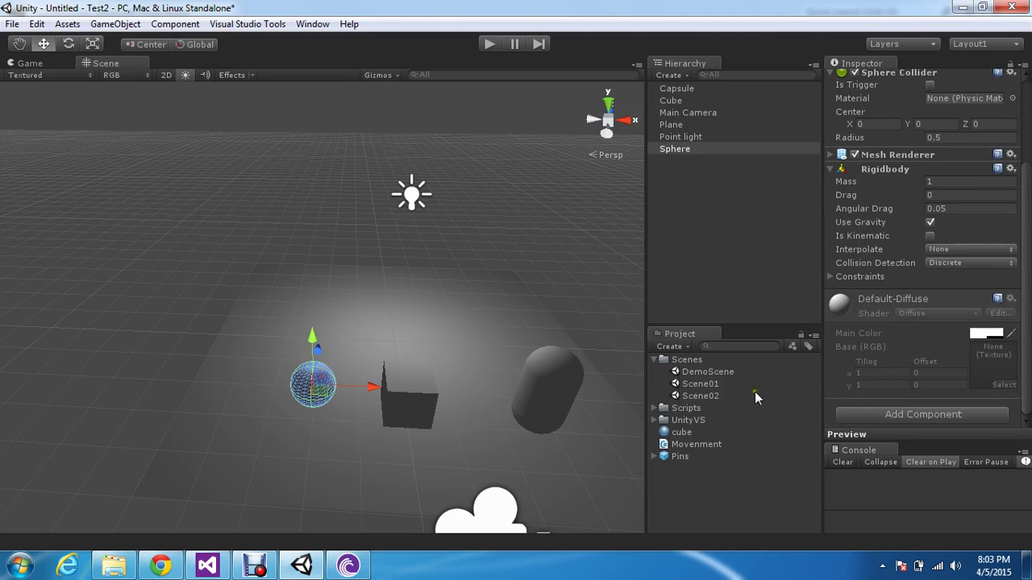
pyautogui.click(926, 413)
pyautogui.click(906, 344)
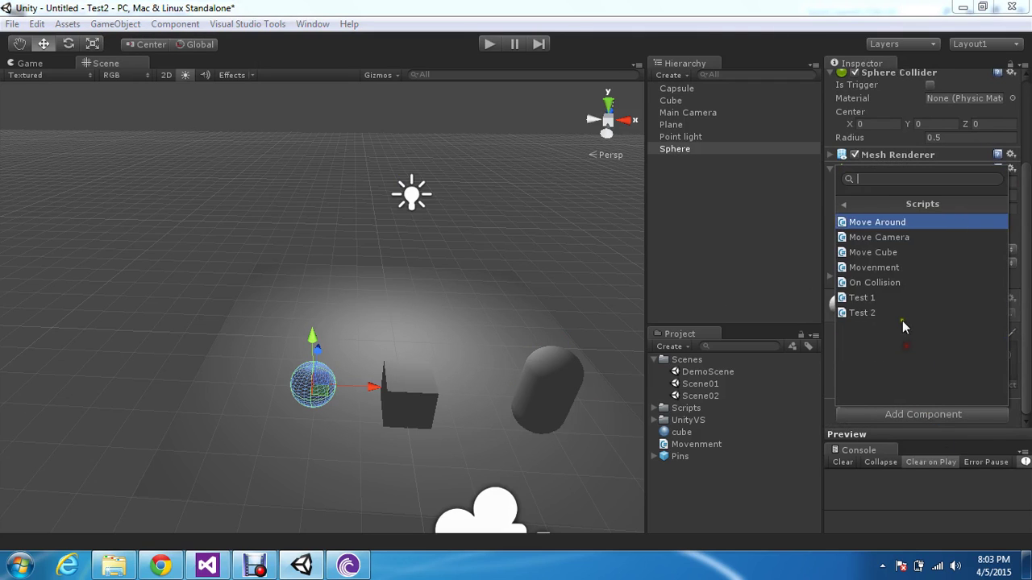
pyautogui.click(892, 267)
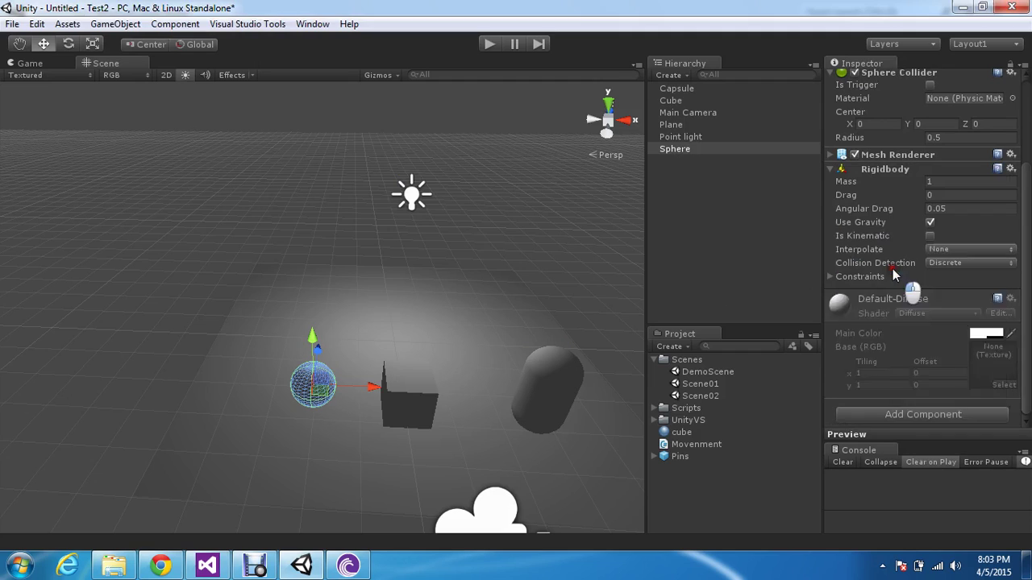
# Play the scene and roll the sphere around with the arrow keys, then stop.
pyautogui.click(482, 44)
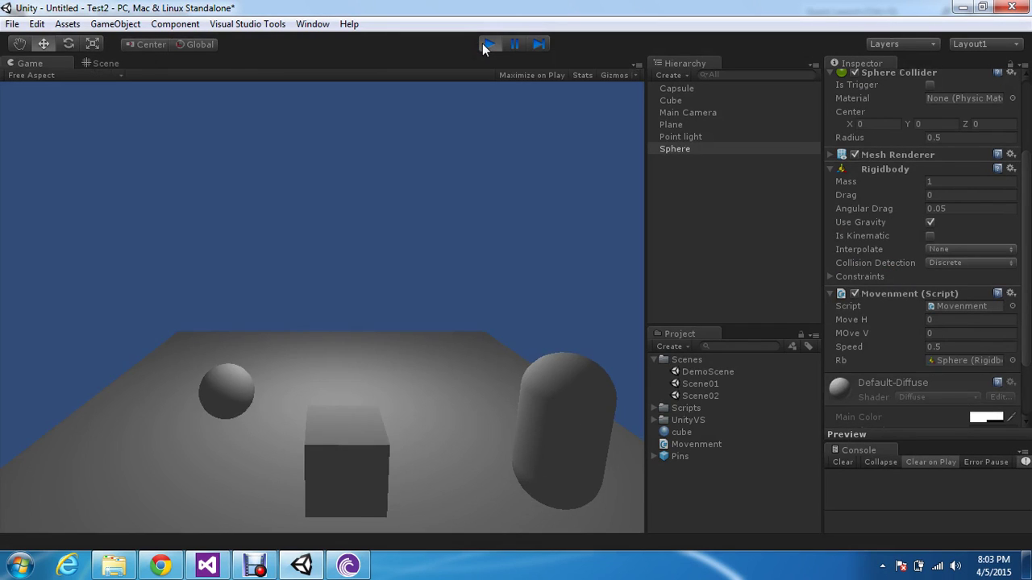
pyautogui.press('Right')
pyautogui.press('Left')
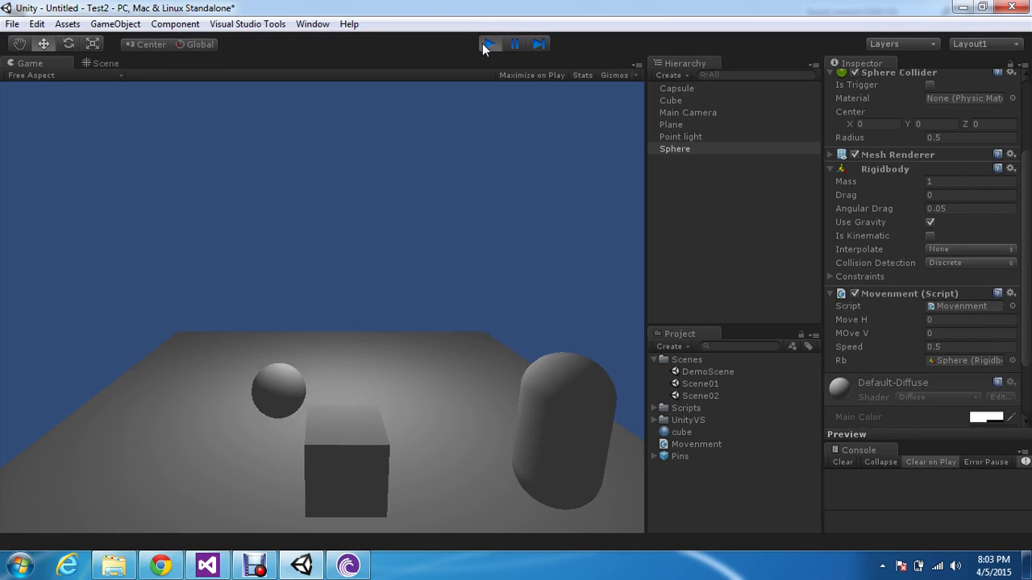
pyautogui.press('Up')
pyautogui.press('Right')
pyautogui.press('Left')
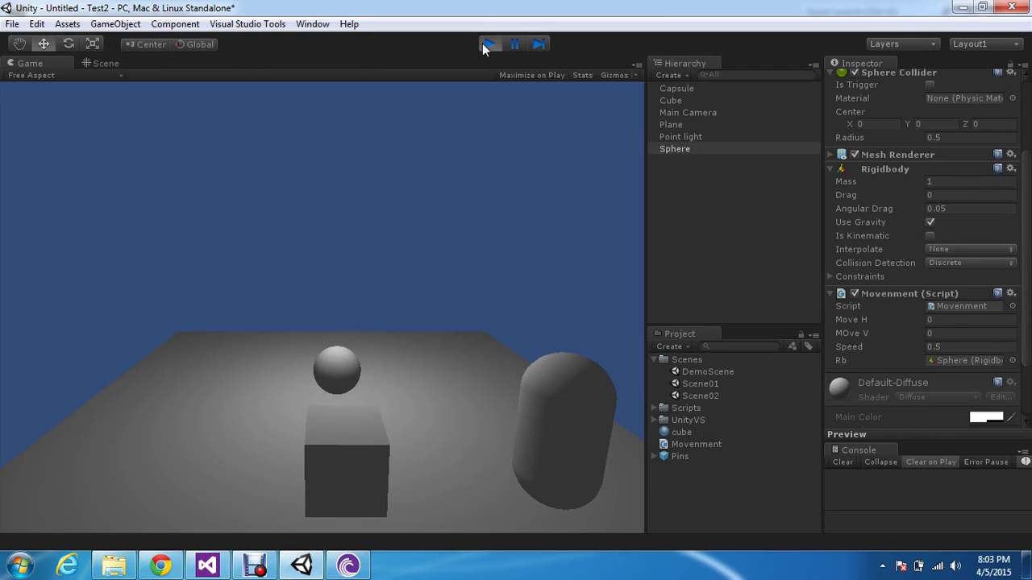
pyautogui.press('Right')
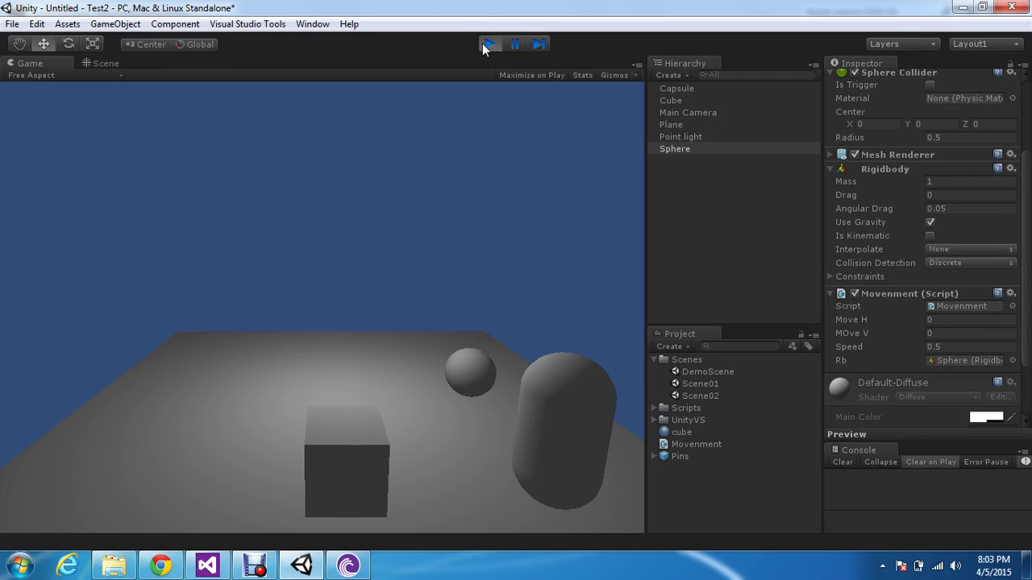
pyautogui.press('Up')
pyautogui.press('Left')
pyautogui.press('Right')
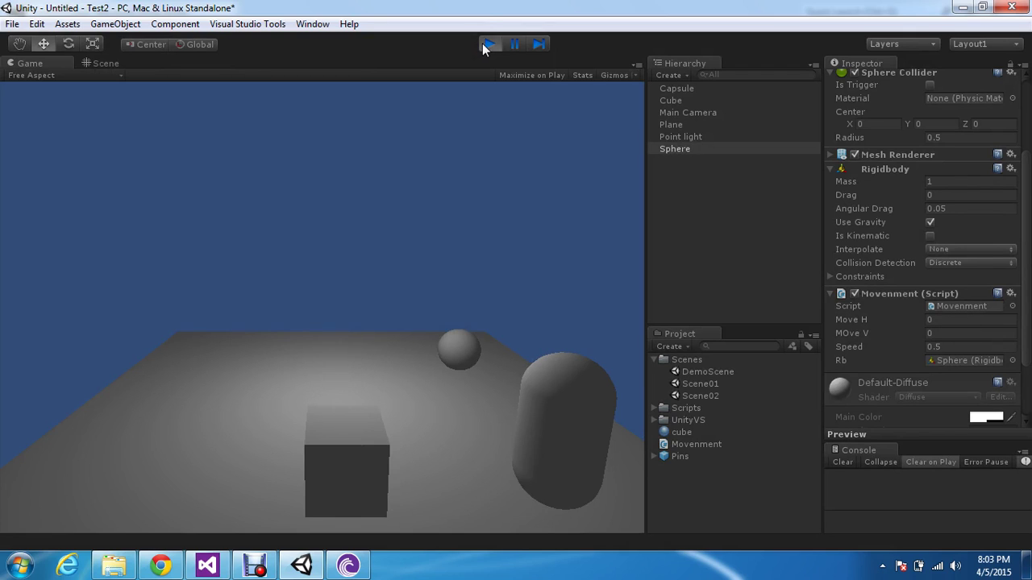
pyautogui.click(482, 43)
# In Movement.cs, comment out the transform.position line with //.
pyautogui.click(206, 564)
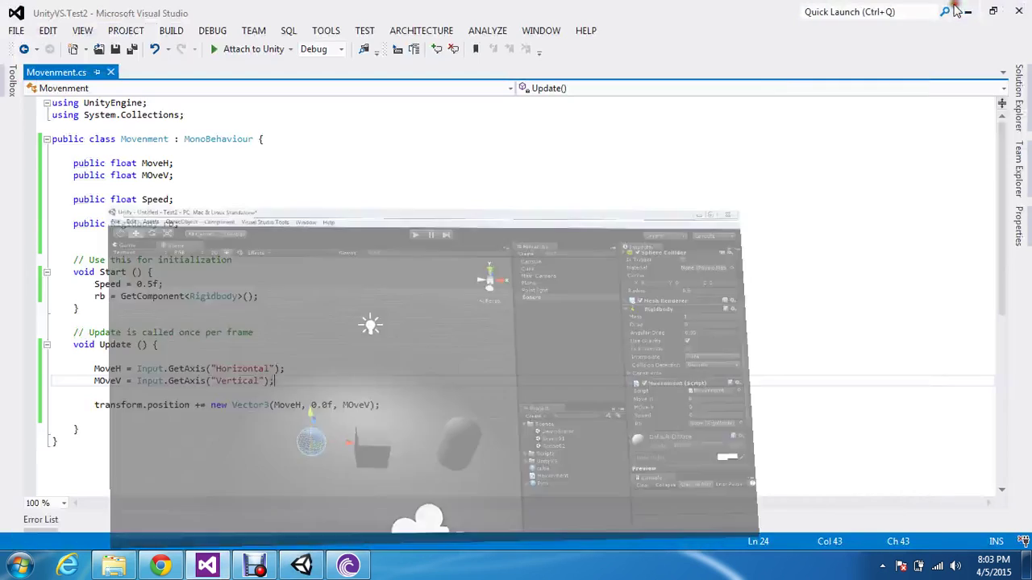
pyautogui.click(195, 405)
pyautogui.click(246, 394)
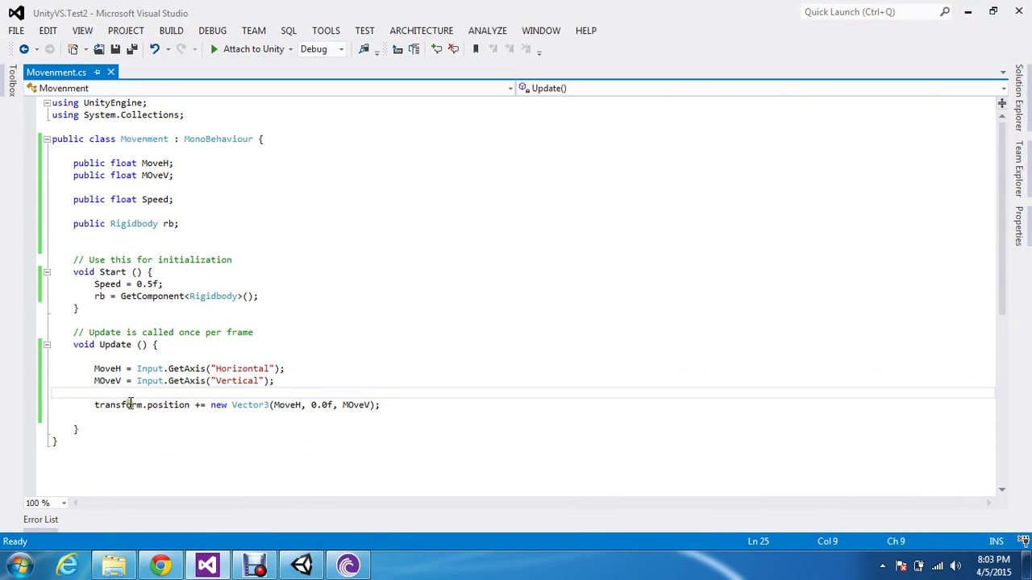
pyautogui.click(98, 406)
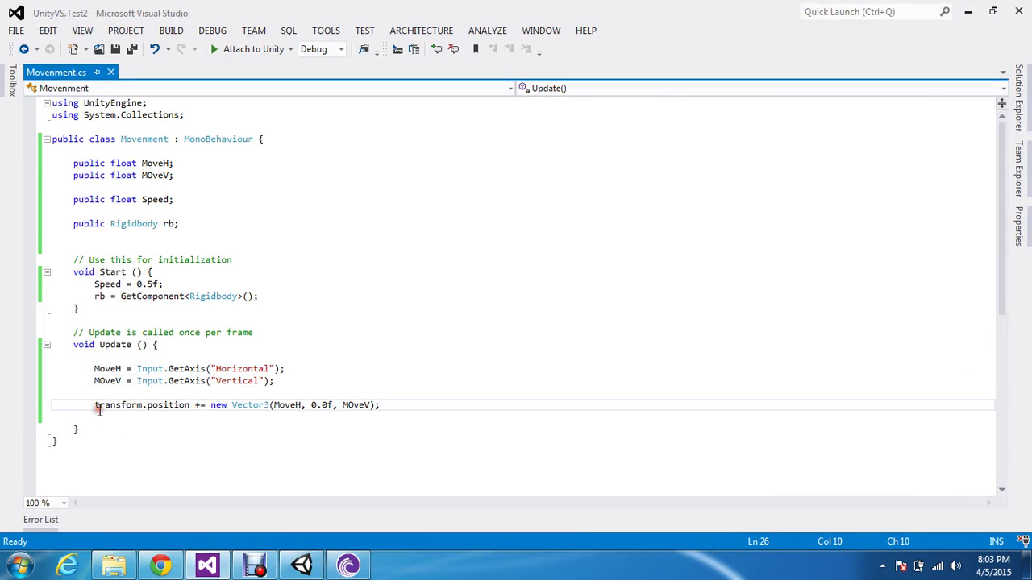
pyautogui.click(96, 406)
pyautogui.write('//')
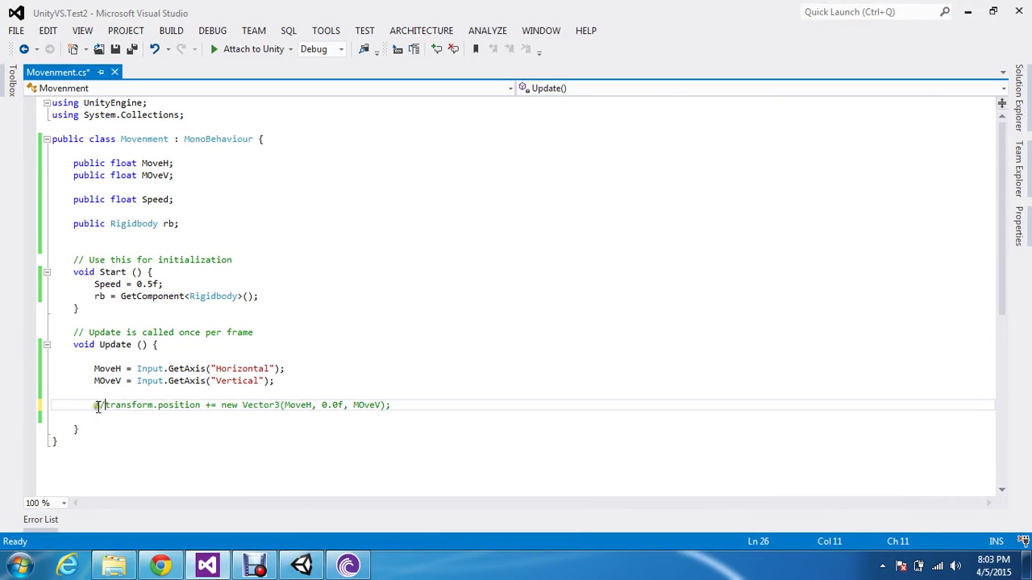
# Add the line 'Vector3 vec = new Vector3(MoveH, 0.0f, MOveV);' below it.
pyautogui.click(104, 417)
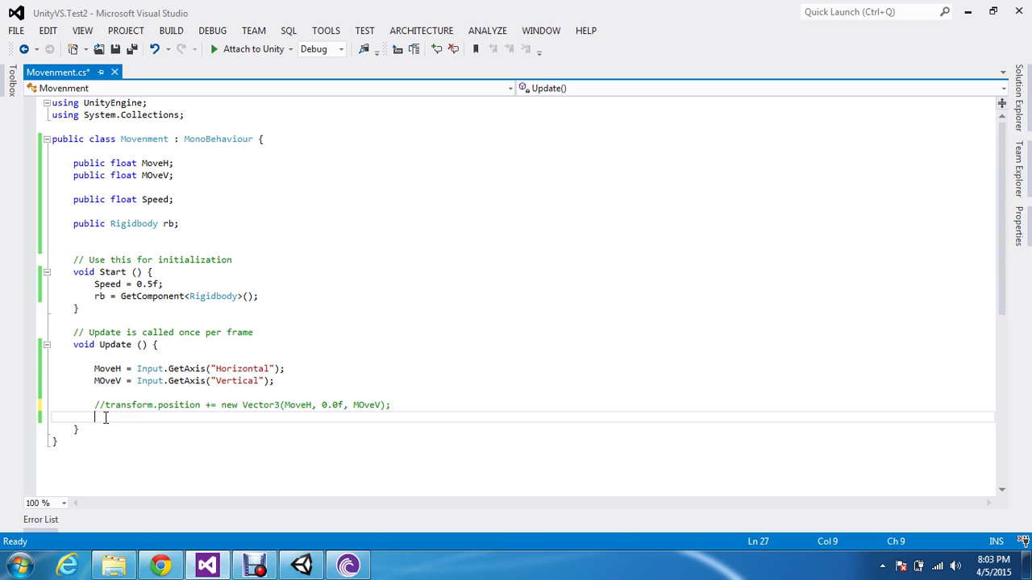
pyautogui.write('Vecto')
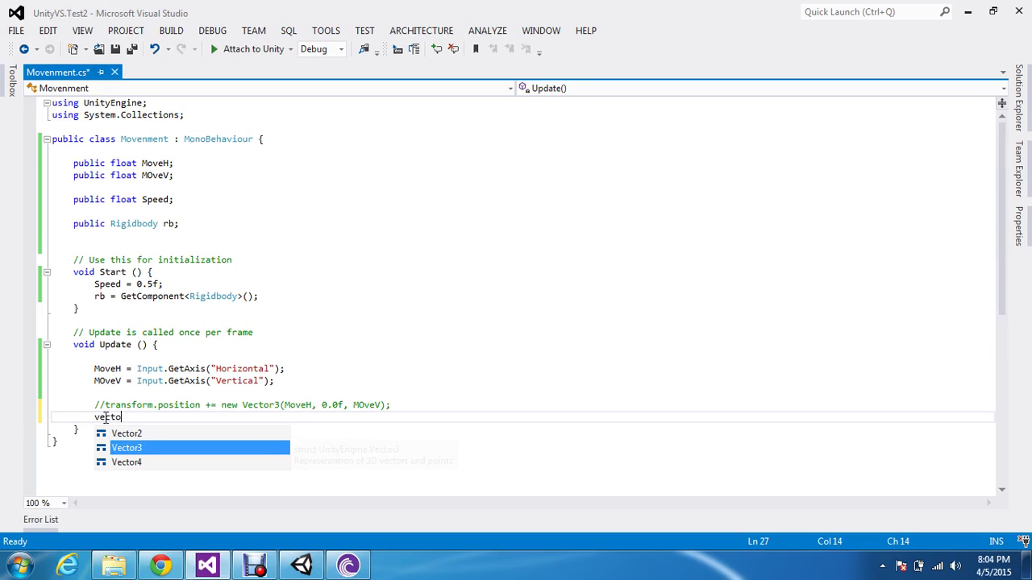
pyautogui.write('r3 vec')
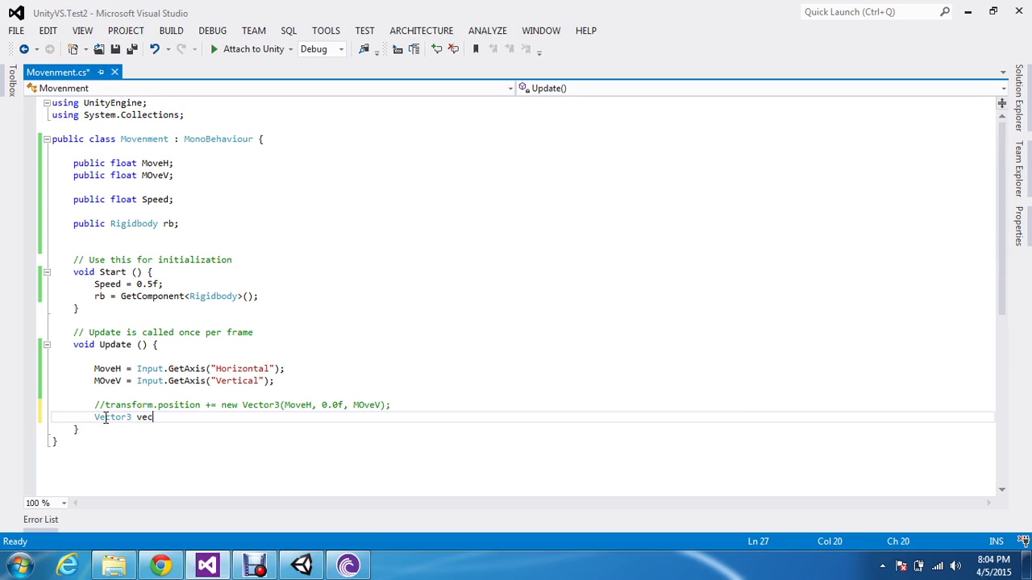
pyautogui.write(' = new')
pyautogui.press('Tab')
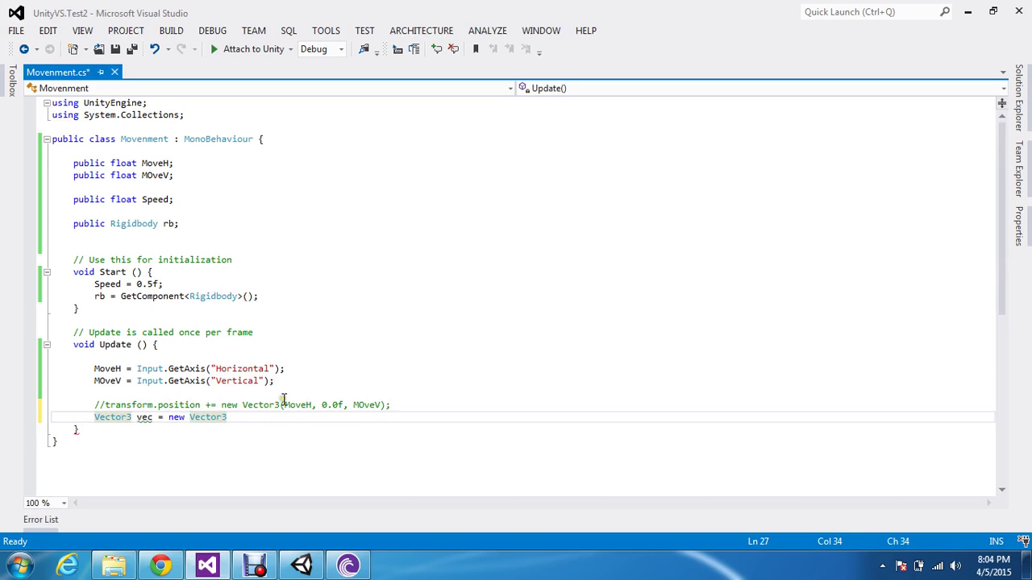
pyautogui.moveTo(282, 405); pyautogui.dragTo(388, 406)
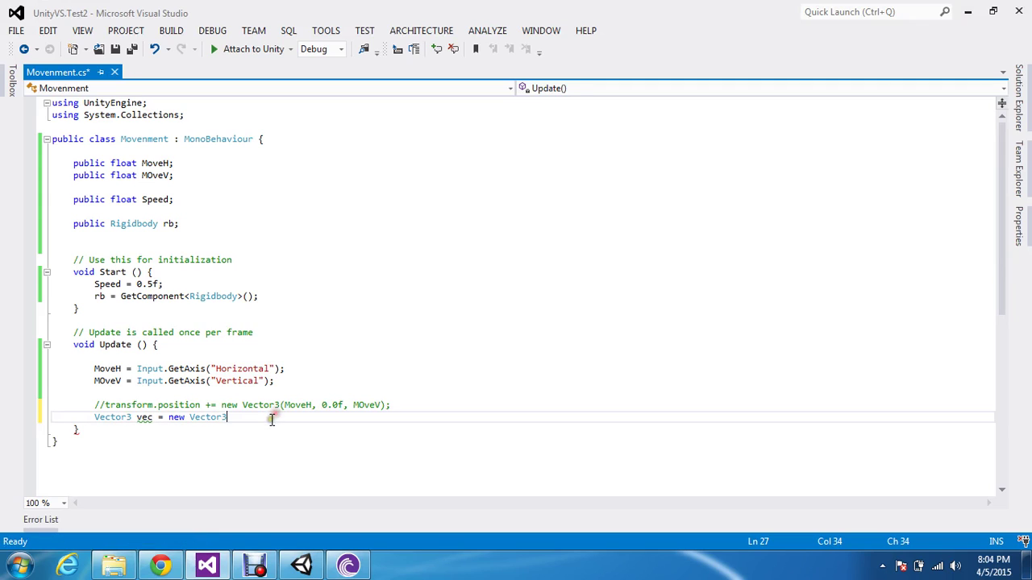
pyautogui.write('(MoveH, 0.0f, MOveV)')
pyautogui.write(';')
pyautogui.press('Return')
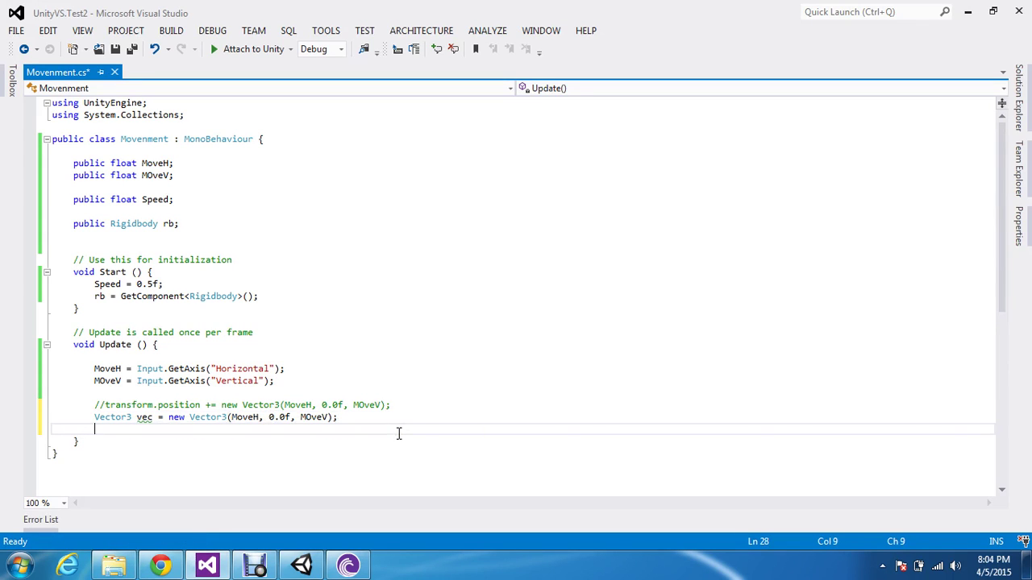
# Add 'rb.AddForce(vec * Speed);' and save Movement.cs.
pyautogui.write('rb.')
pyautogui.write('ad')
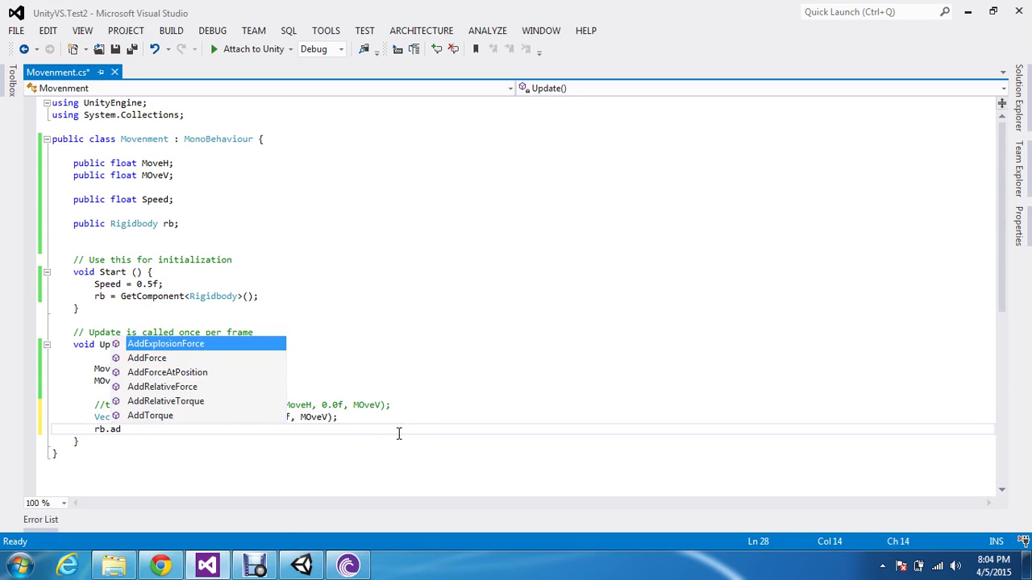
pyautogui.press('Down')
pyautogui.press('Tab')
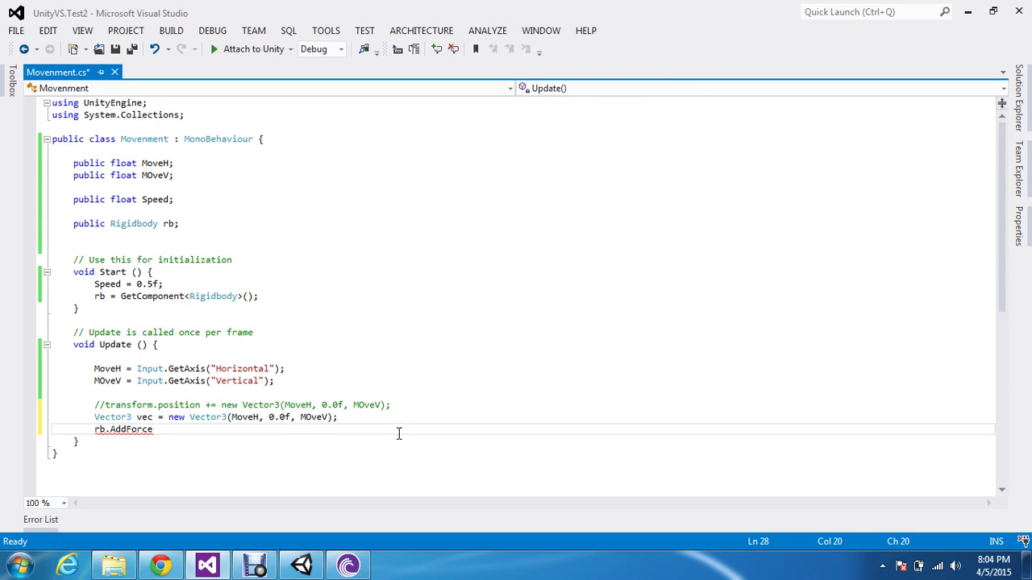
pyautogui.write('(')
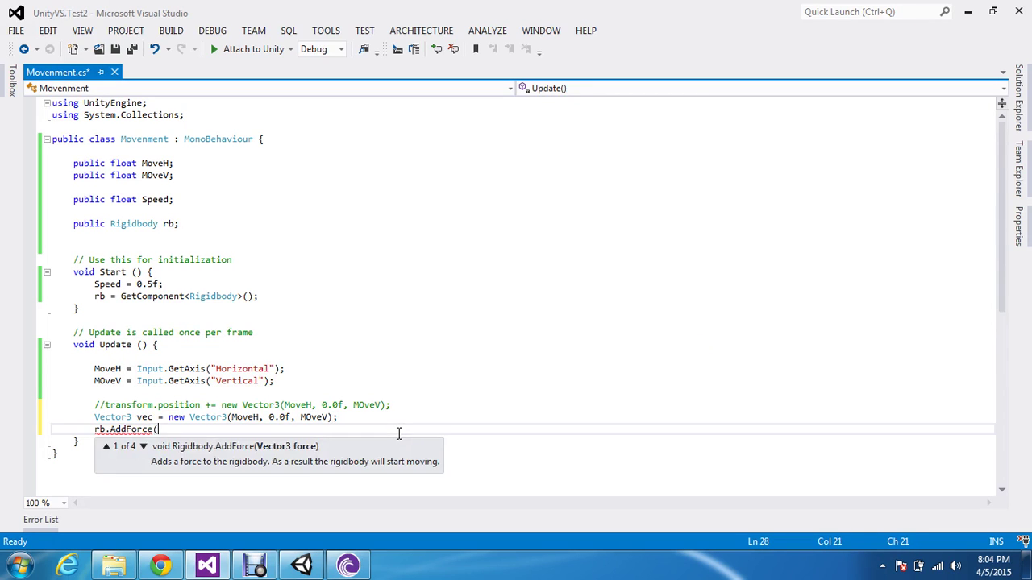
pyautogui.write('vec')
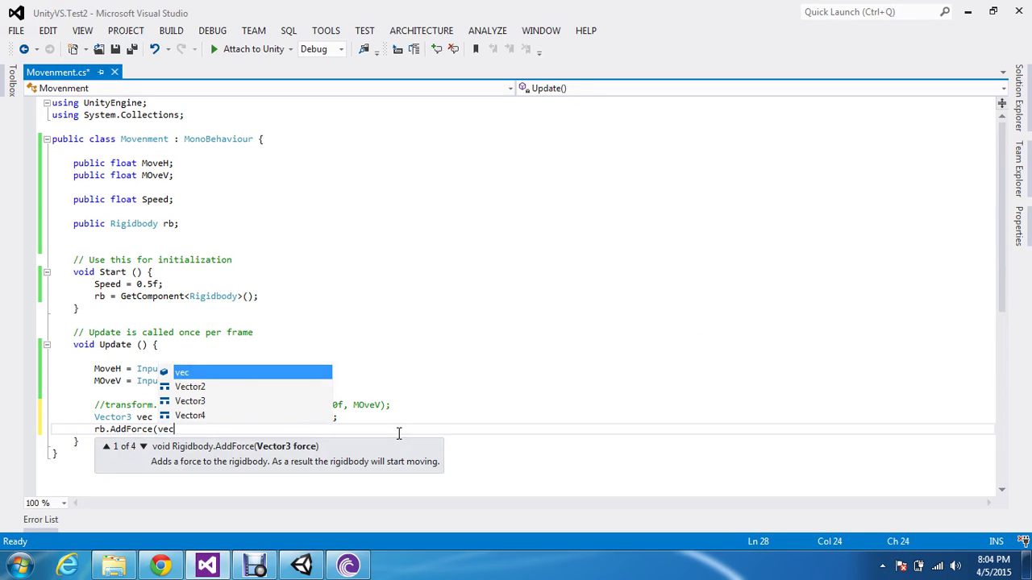
pyautogui.write(' * ')
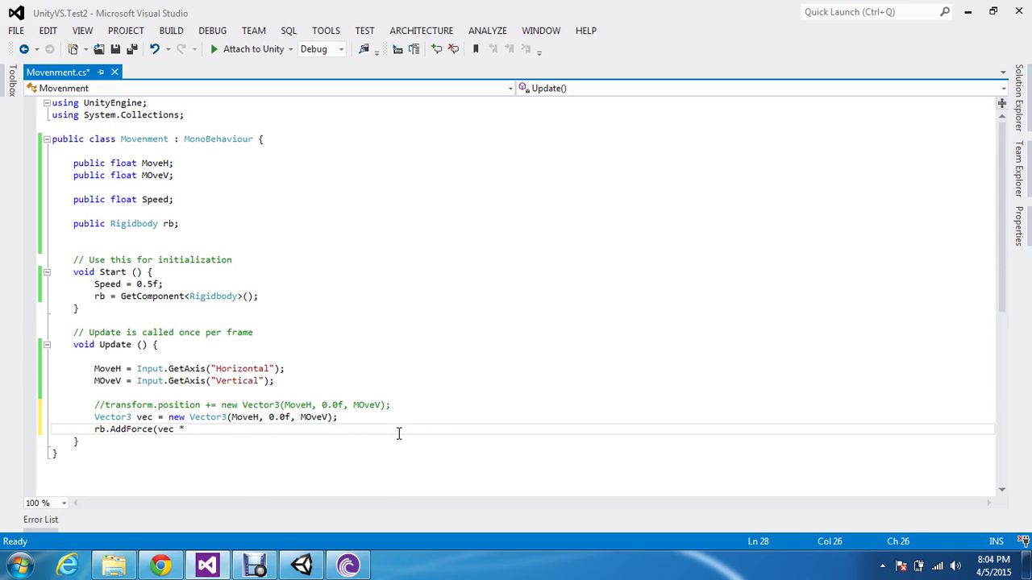
pyautogui.write('sp')
pyautogui.press('Tab')
pyautogui.write(');')
pyautogui.hotkey('ctrl', 's')
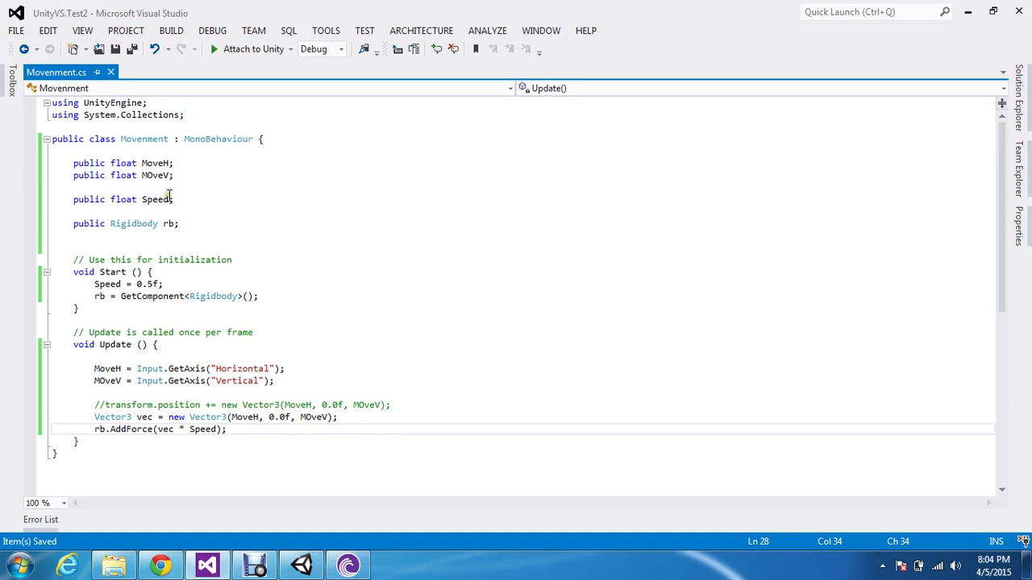
# Check the Speed starting value 0.5f against its use in the AddForce call.
pyautogui.doubleClick(147, 283)
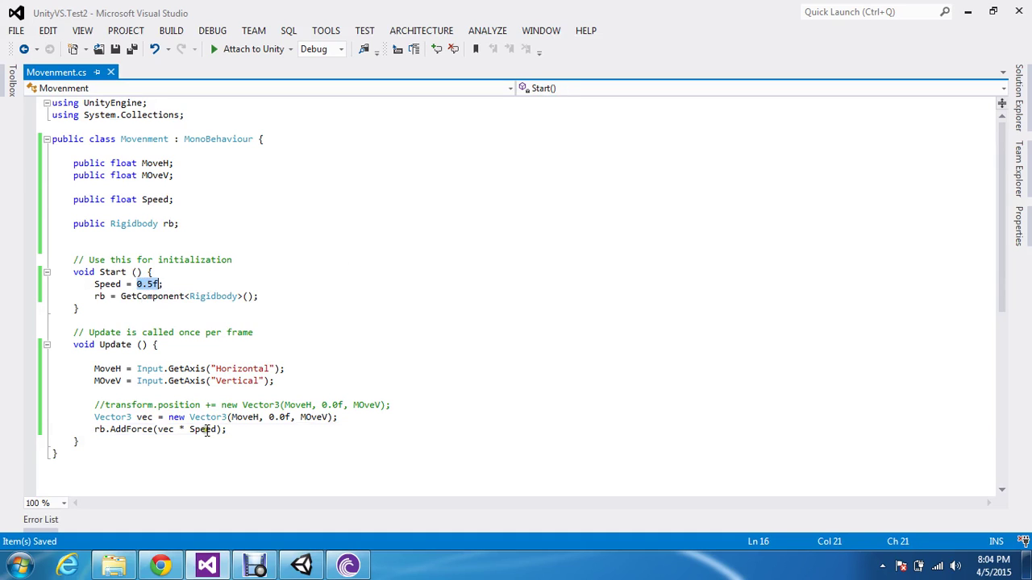
pyautogui.doubleClick(207, 431)
pyautogui.click(179, 475)
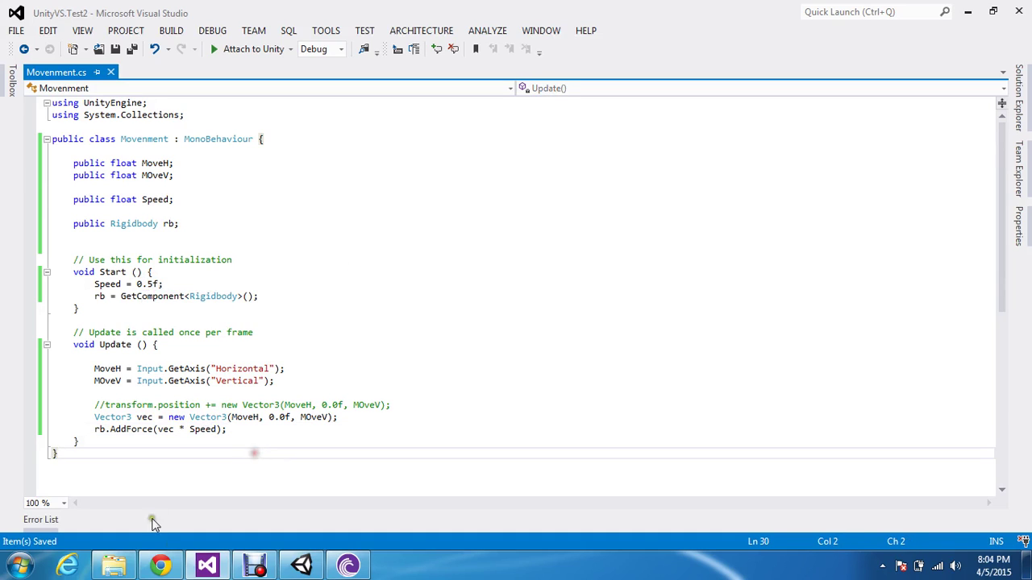
pyautogui.click(306, 568)
pyautogui.click(486, 169)
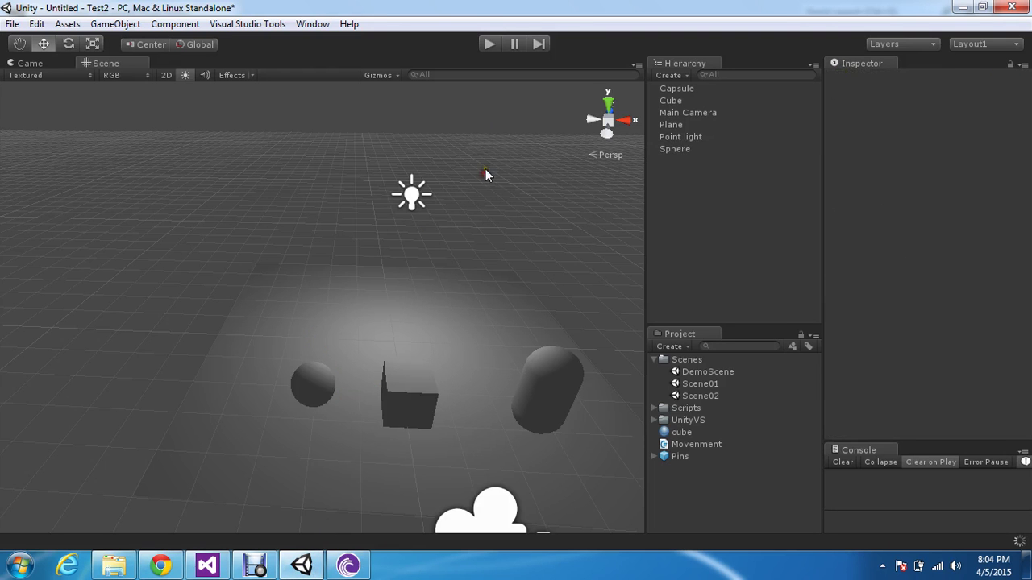
pyautogui.click(487, 48)
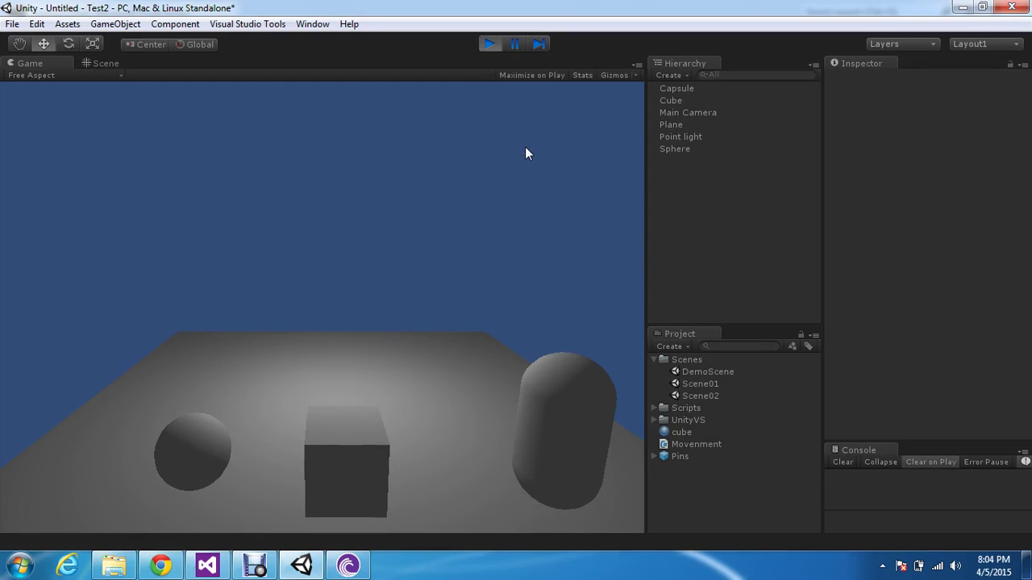
pyautogui.press('Up')
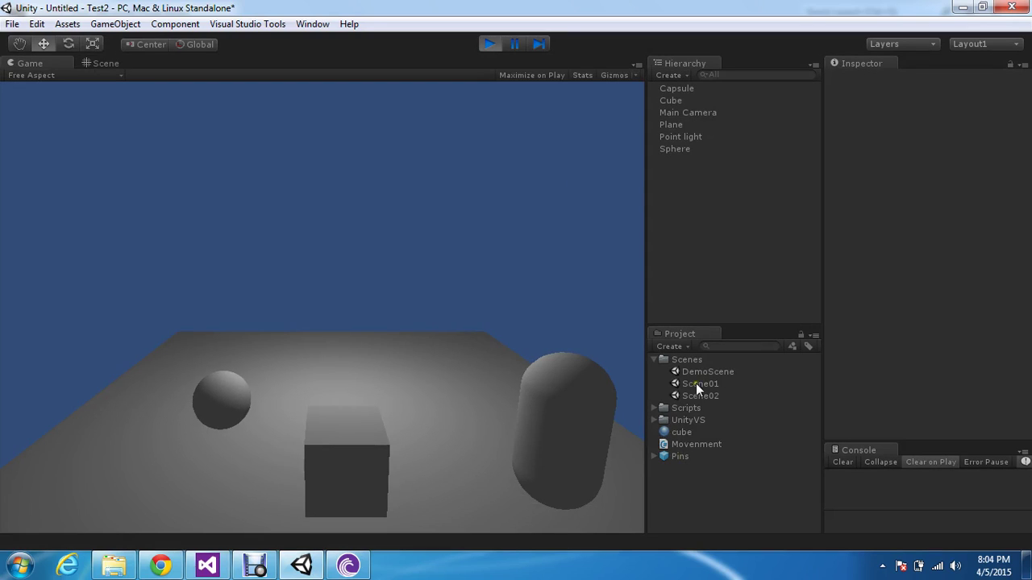
pyautogui.click(679, 151)
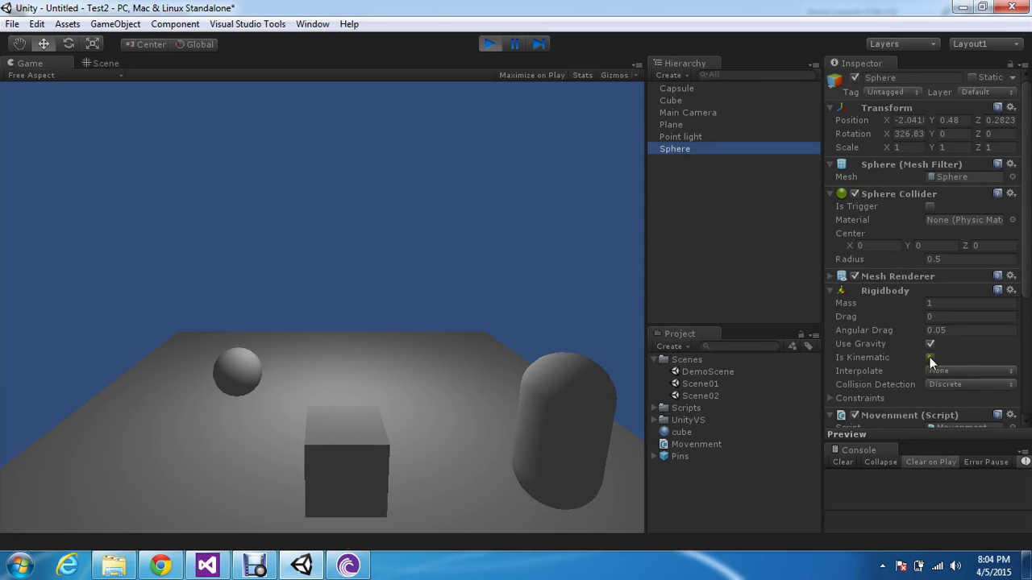
pyautogui.scroll(-5, 993, 335)
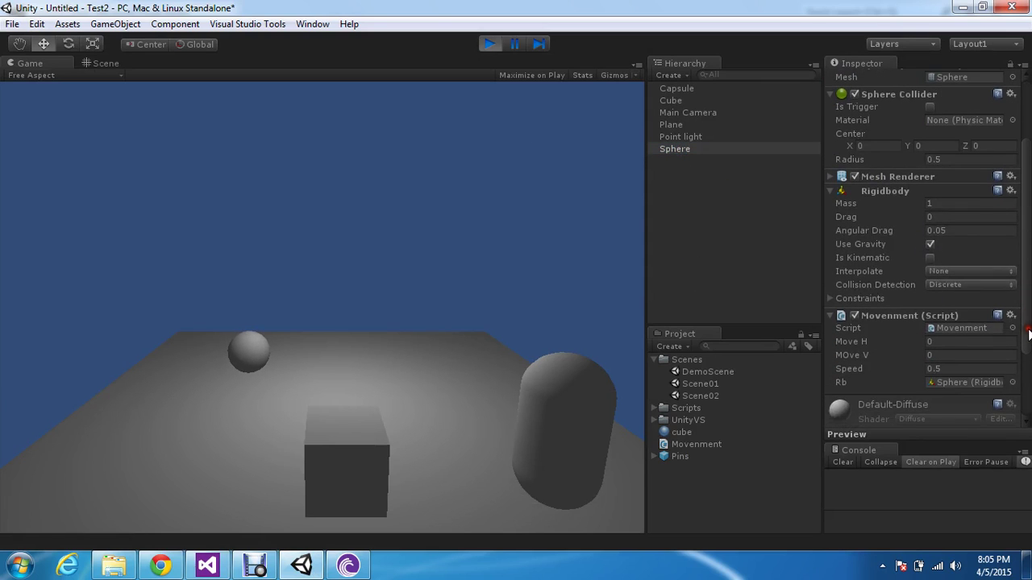
pyautogui.moveTo(914, 354); pyautogui.dragTo(934, 353)
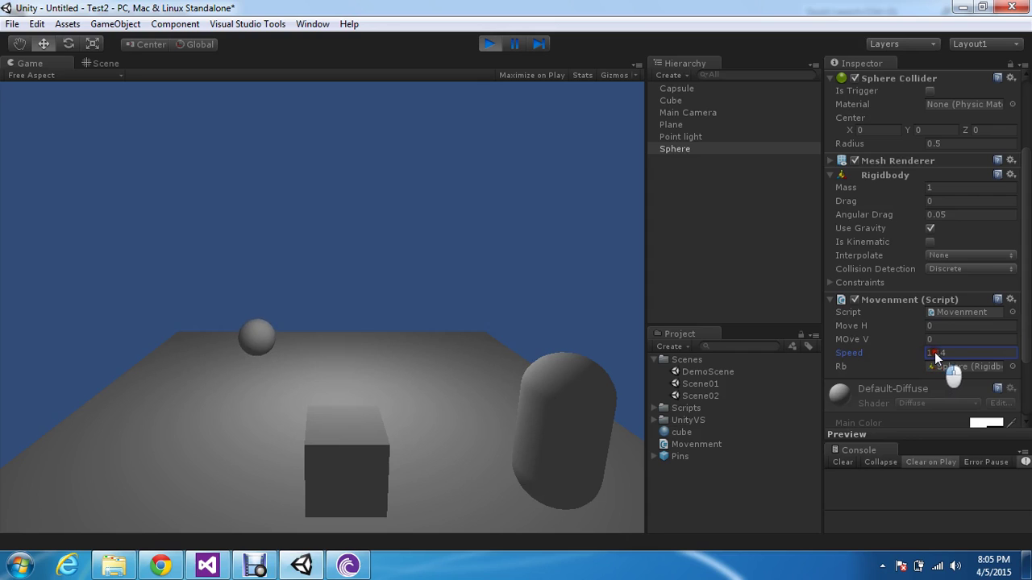
pyautogui.scroll(5, 935, 353)
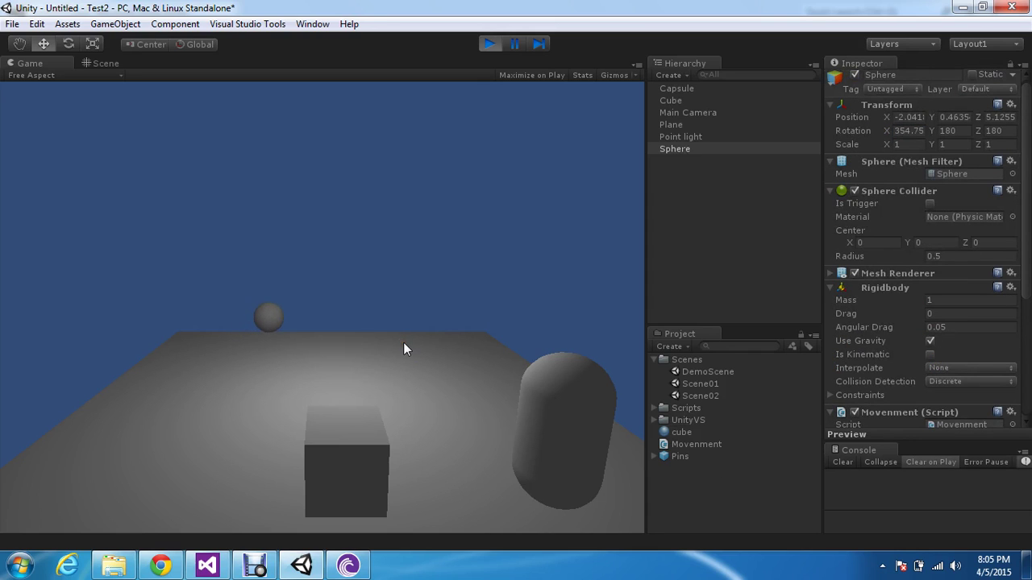
pyautogui.click(491, 43)
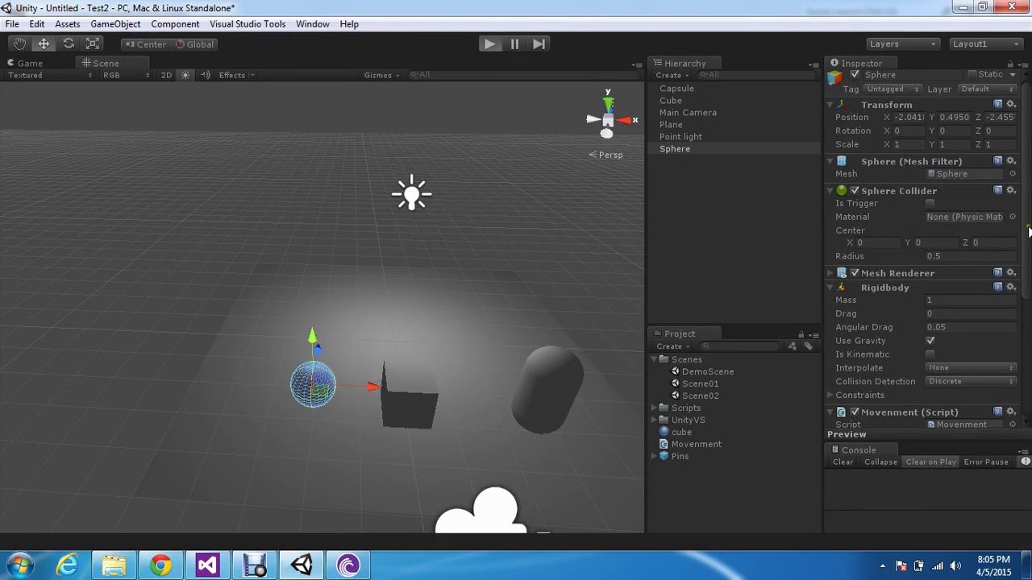
# Start Play mode and raise the sphere's Speed above 0.5 in the Inspector.
pyautogui.hotkey('ctrl', 'p')
pyautogui.scroll(-5, 1029, 351)
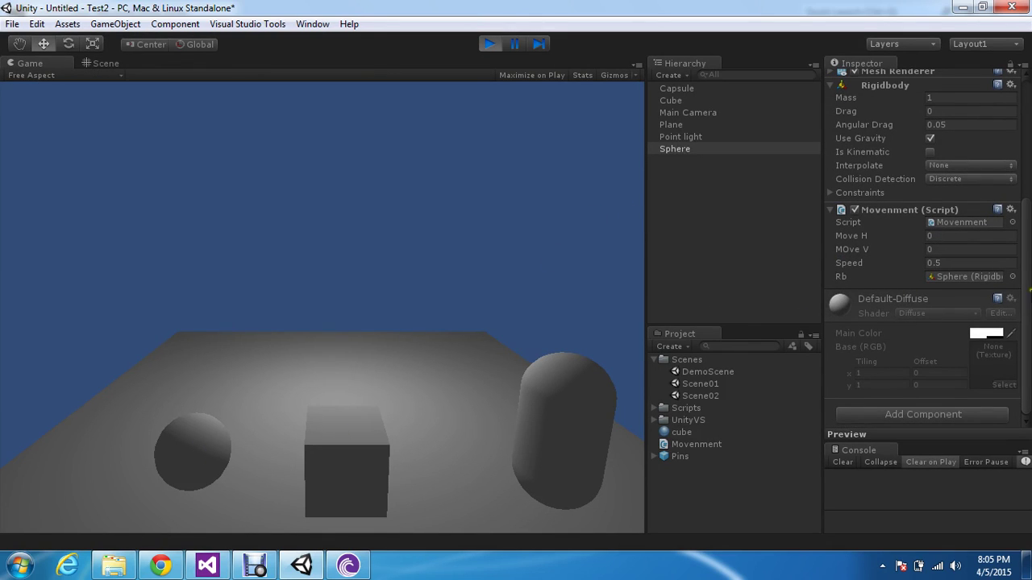
pyautogui.moveTo(916, 266); pyautogui.dragTo(977, 266)
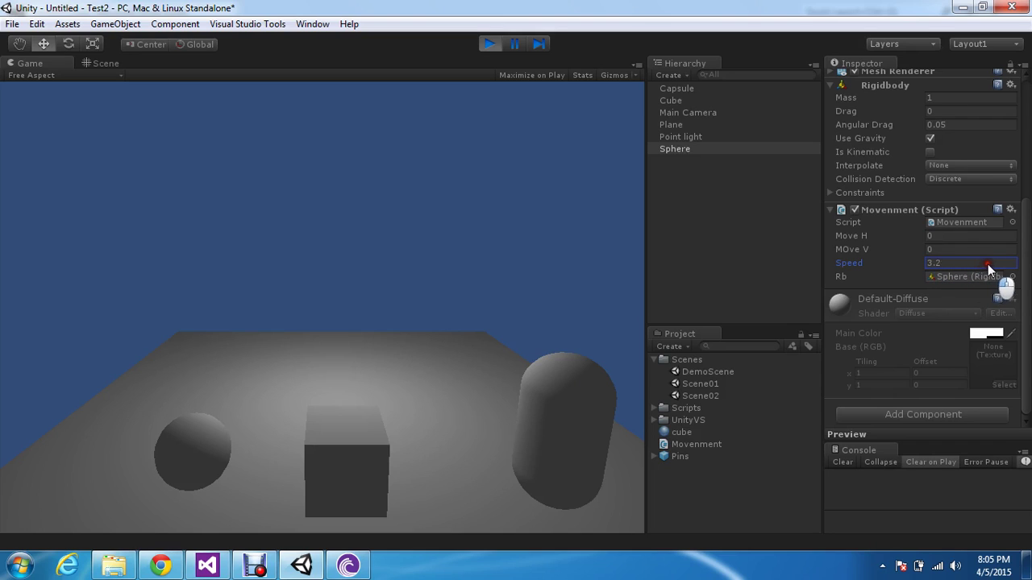
pyautogui.click(357, 395)
# Roll the sphere with the Right, Left, Up and Down arrows, then stop the game.
pyautogui.press('Right')
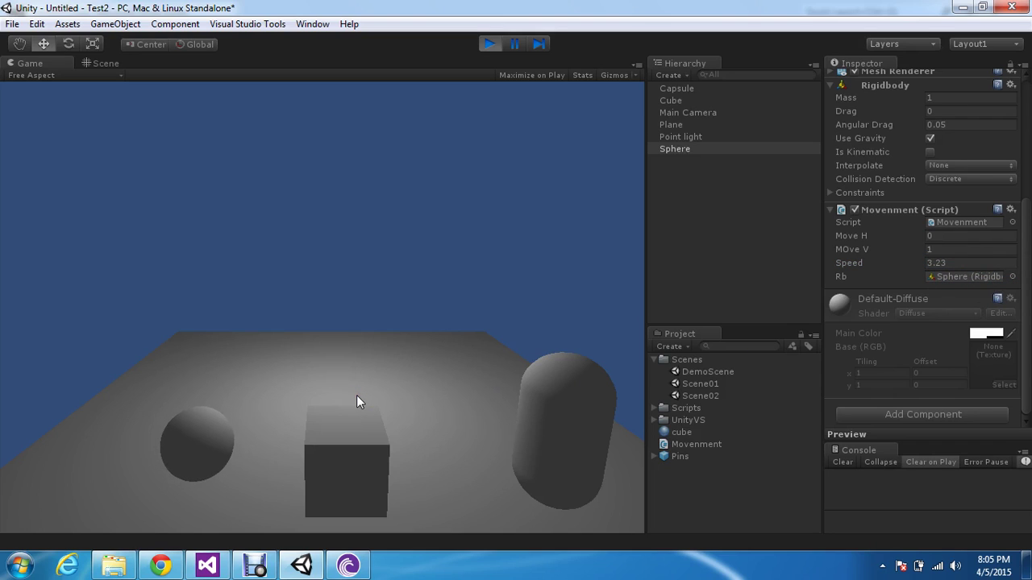
pyautogui.press('Left')
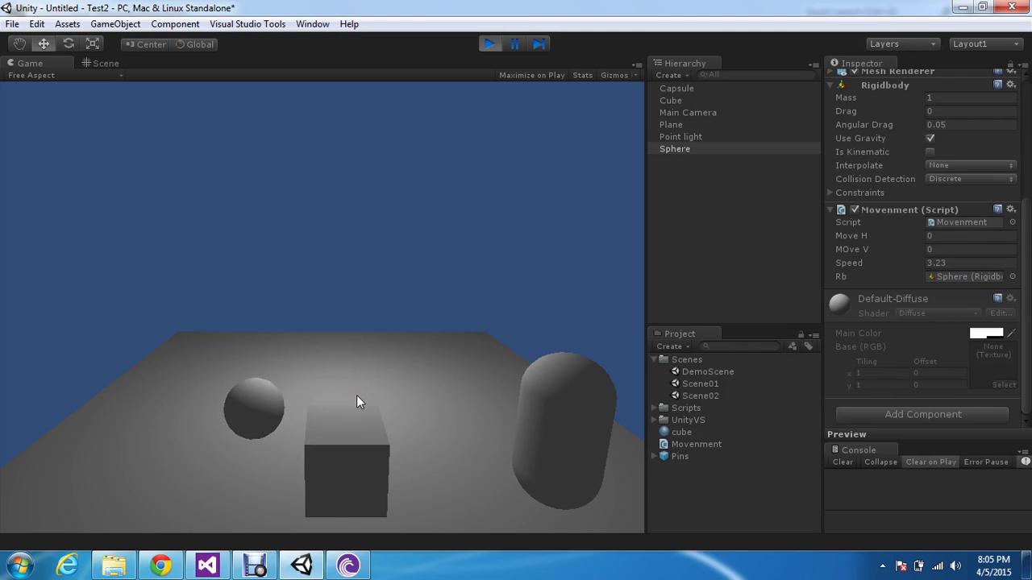
pyautogui.press('Up')
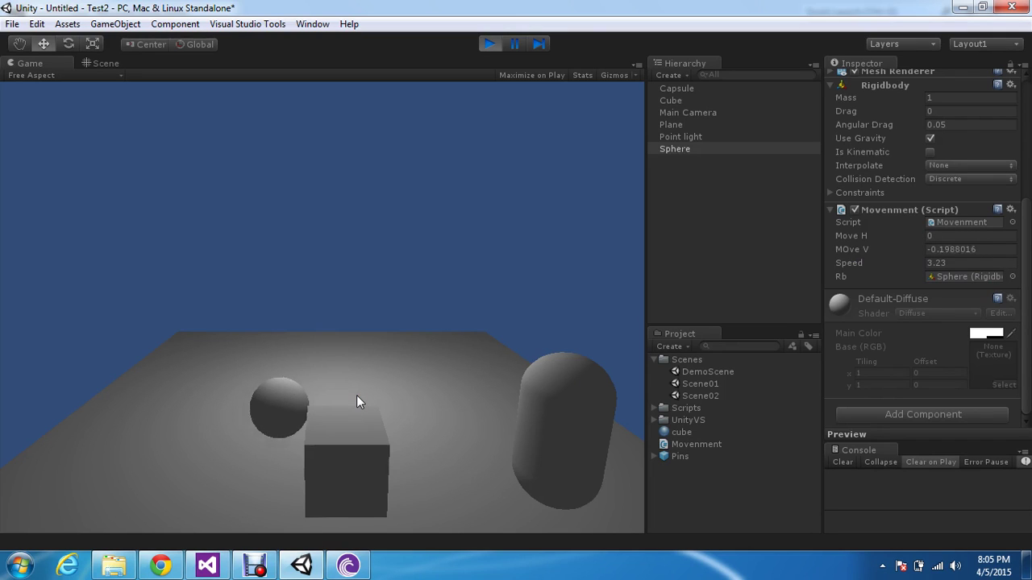
pyautogui.press('Down')
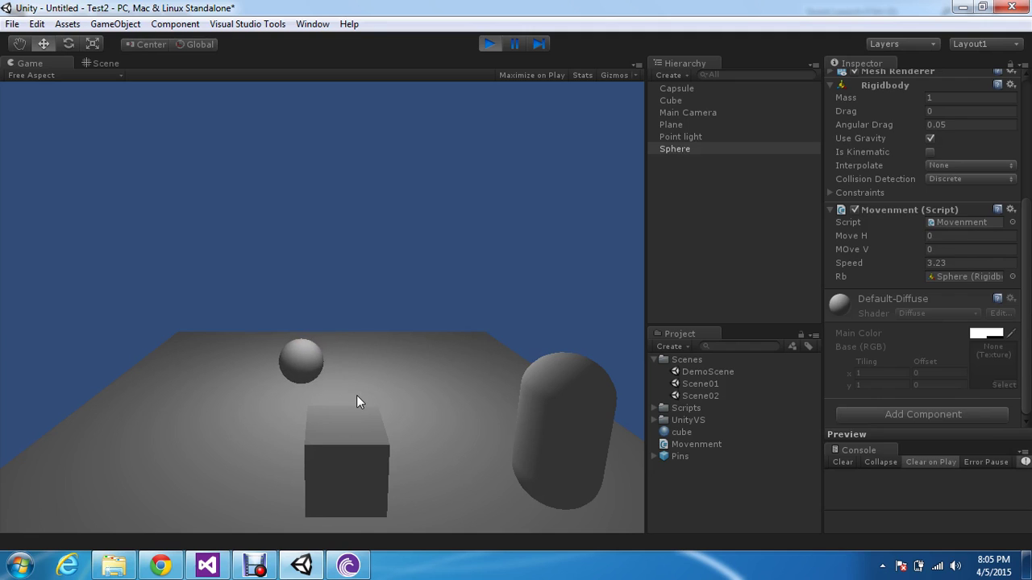
pyautogui.click(487, 44)
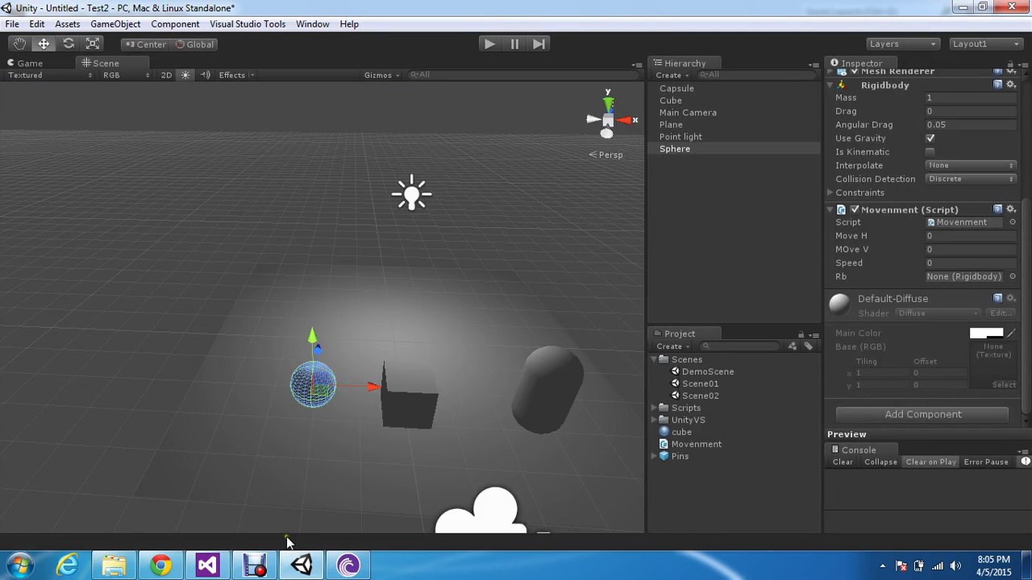
# Return to Movement.cs and highlight the MoveH and MOveV Input.GetAxis lines in Update.
pyautogui.click(302, 564)
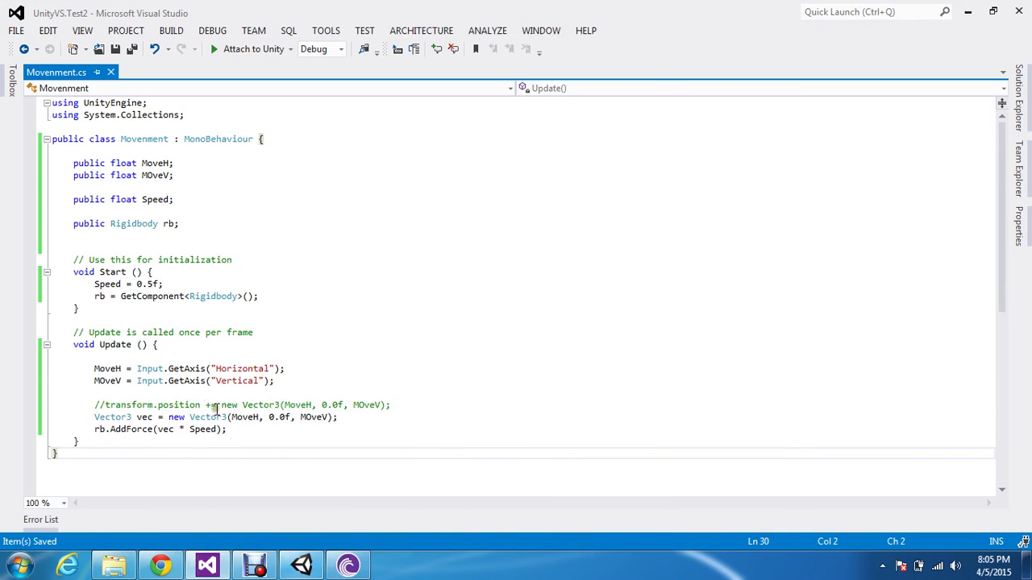
pyautogui.moveTo(137, 368); pyautogui.dragTo(275, 383)
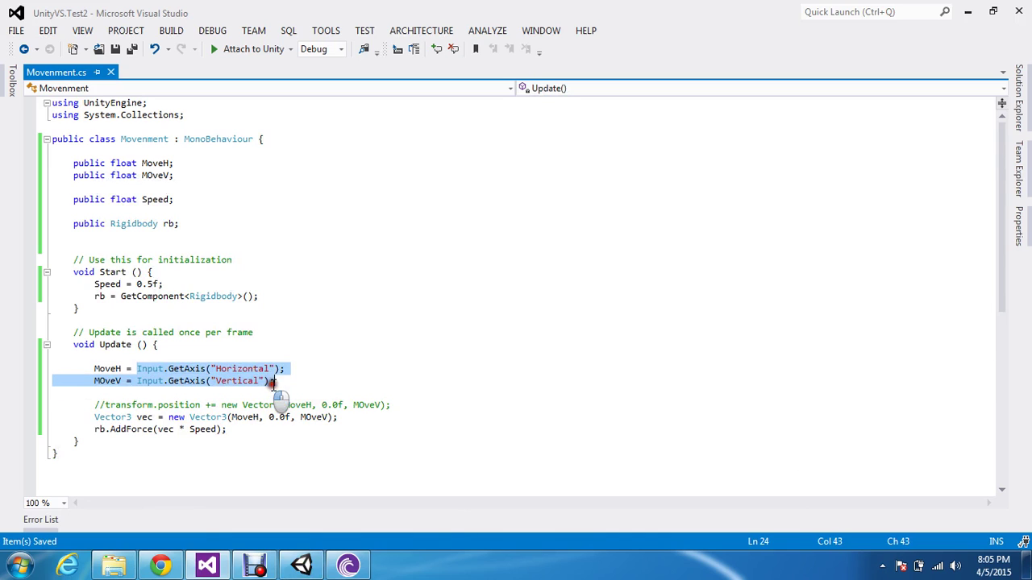
pyautogui.click(291, 384)
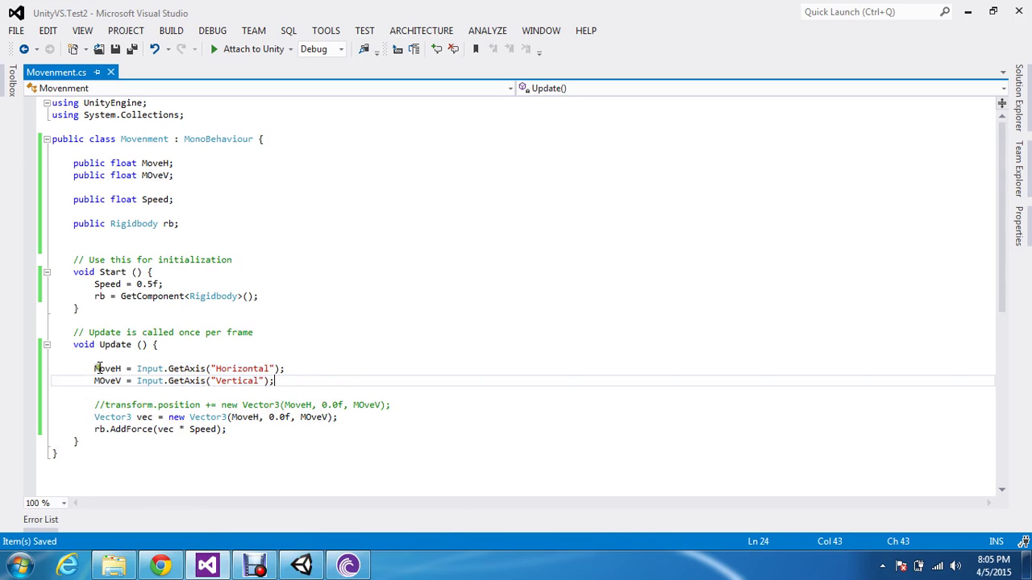
pyautogui.moveTo(93, 364); pyautogui.dragTo(274, 384)
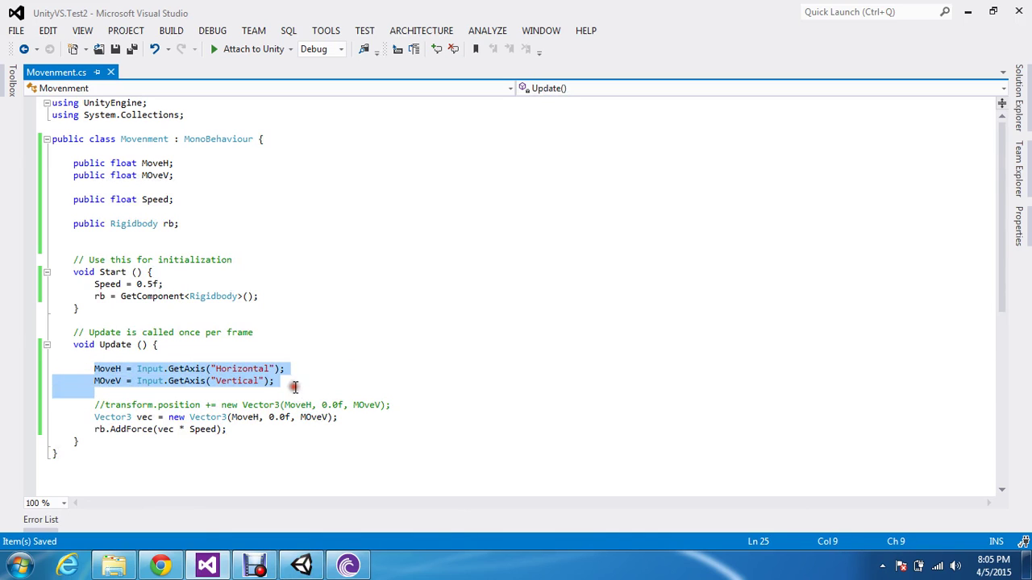
pyautogui.click(293, 391)
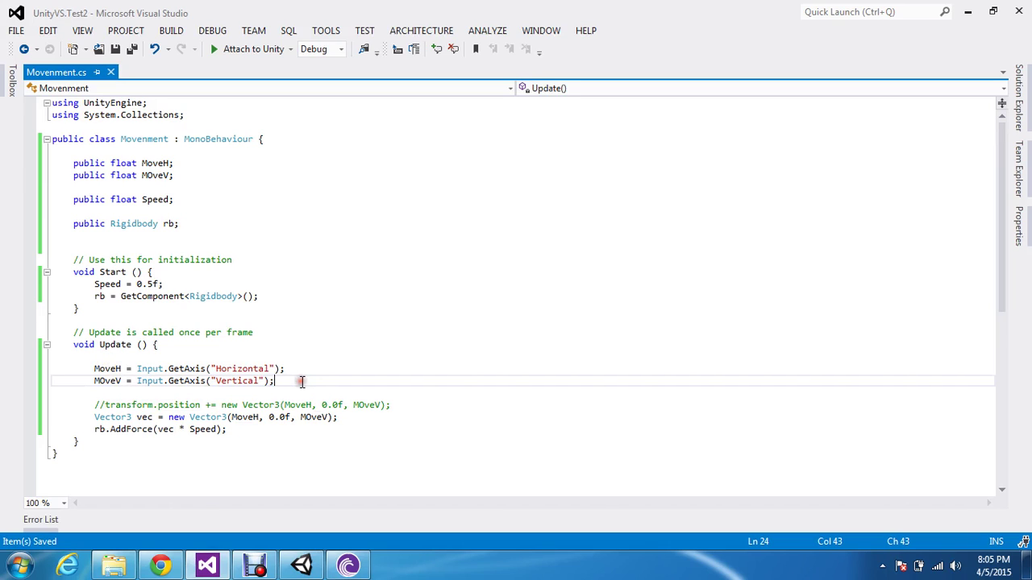
# Add a trial line 'transform.Translate(Vector3.forward)' below the MOveV line in Update.
pyautogui.press('Return')
pyautogui.press('Return')
pyautogui.write('tran')
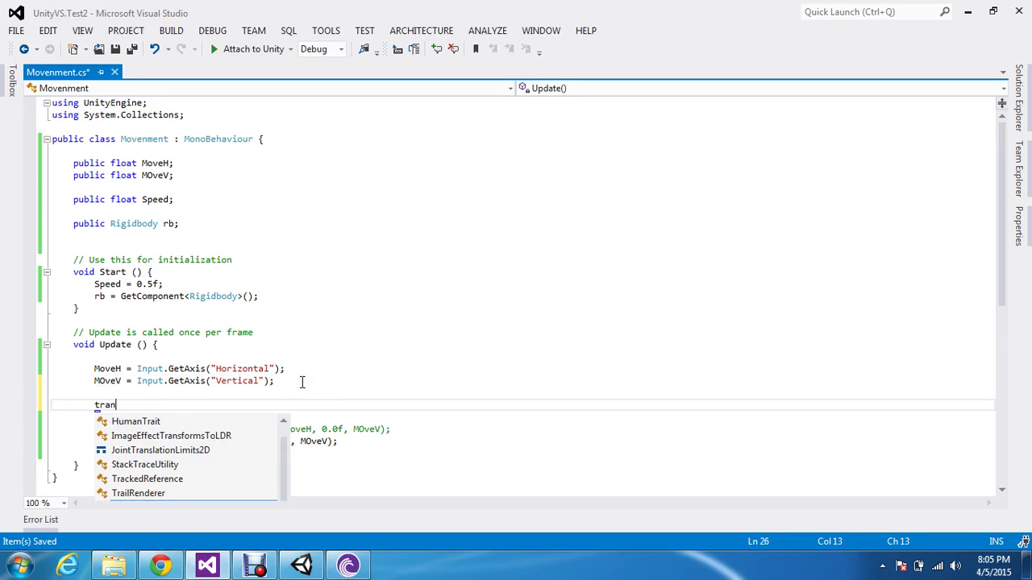
pyautogui.press('Tab')
pyautogui.write('.tran')
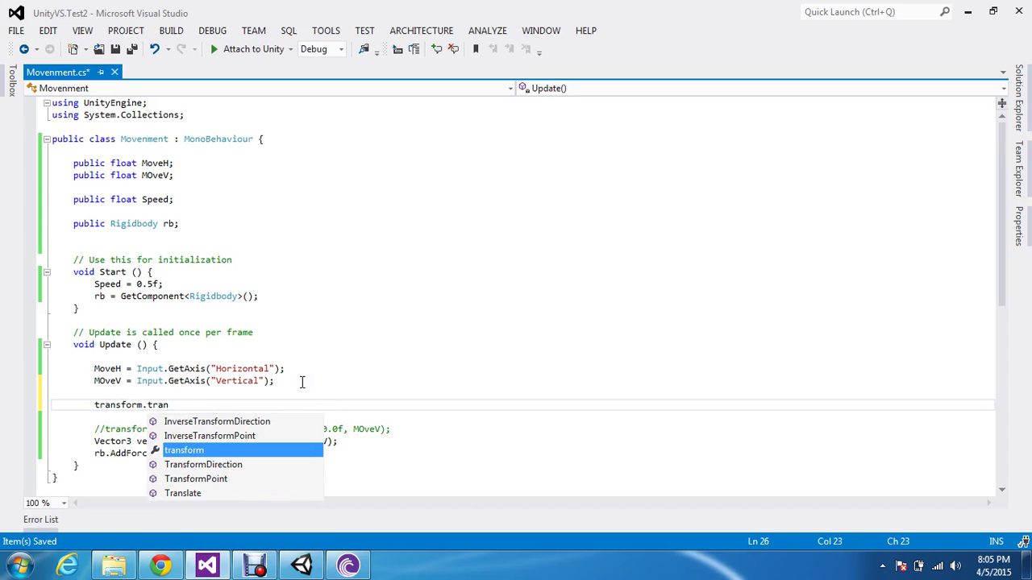
pyautogui.press('Tab')
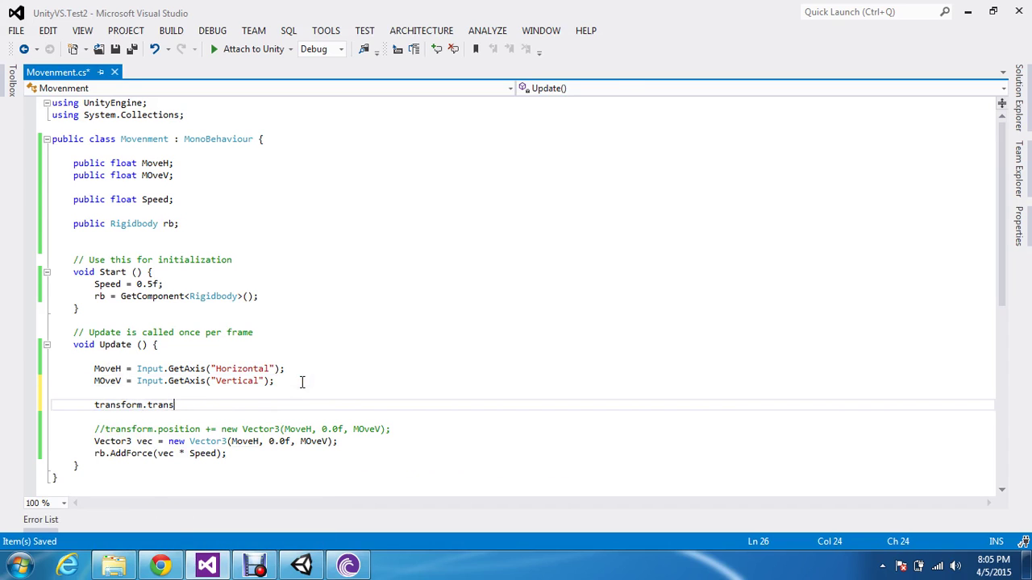
pyautogui.hotkey('ctrl', 'space')
pyautogui.press('Down')
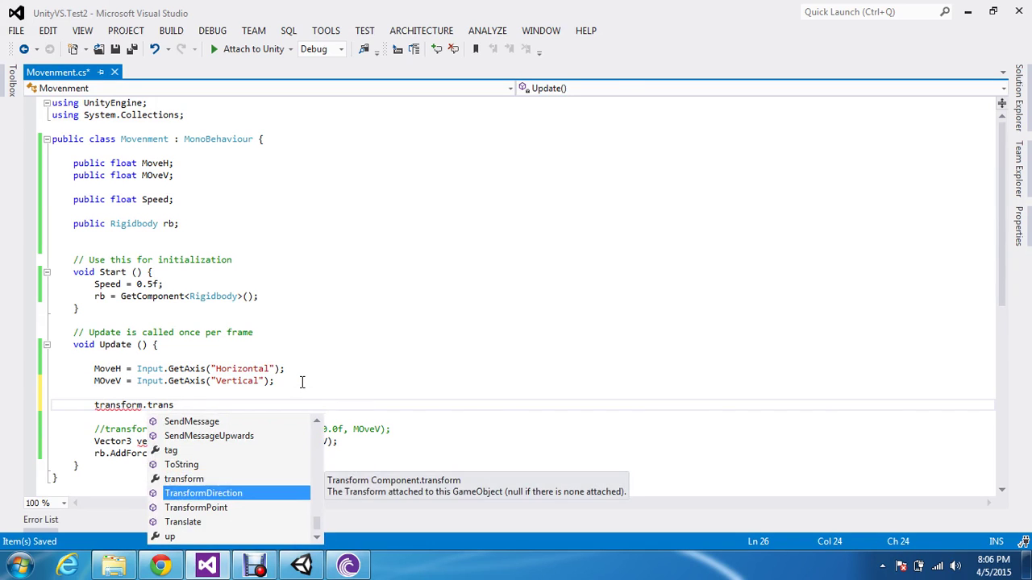
pyautogui.press('Down')
pyautogui.press('Down')
pyautogui.press('Tab')
pyautogui.write('Vec')
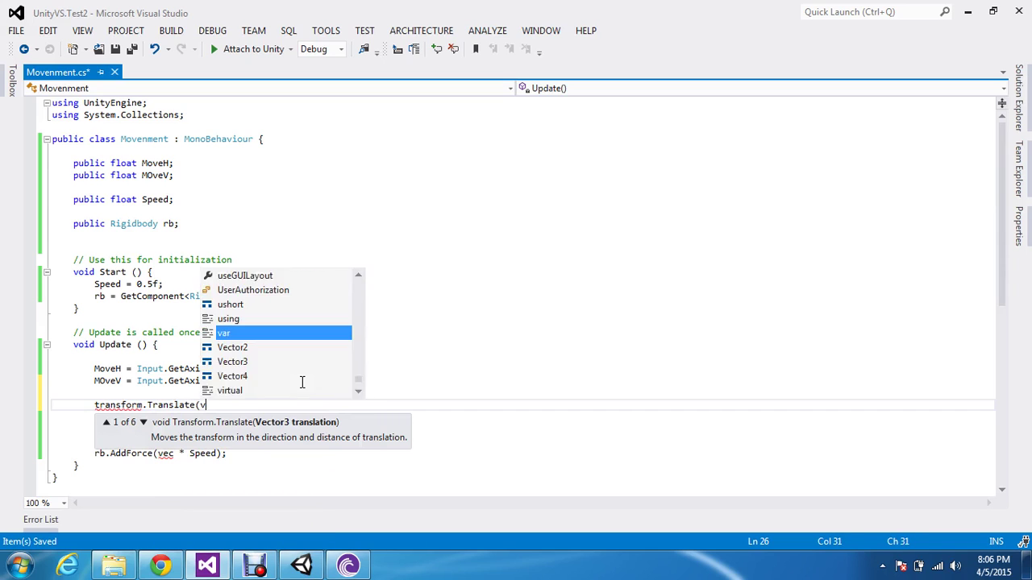
pyautogui.press('Tab')
pyautogui.write('.')
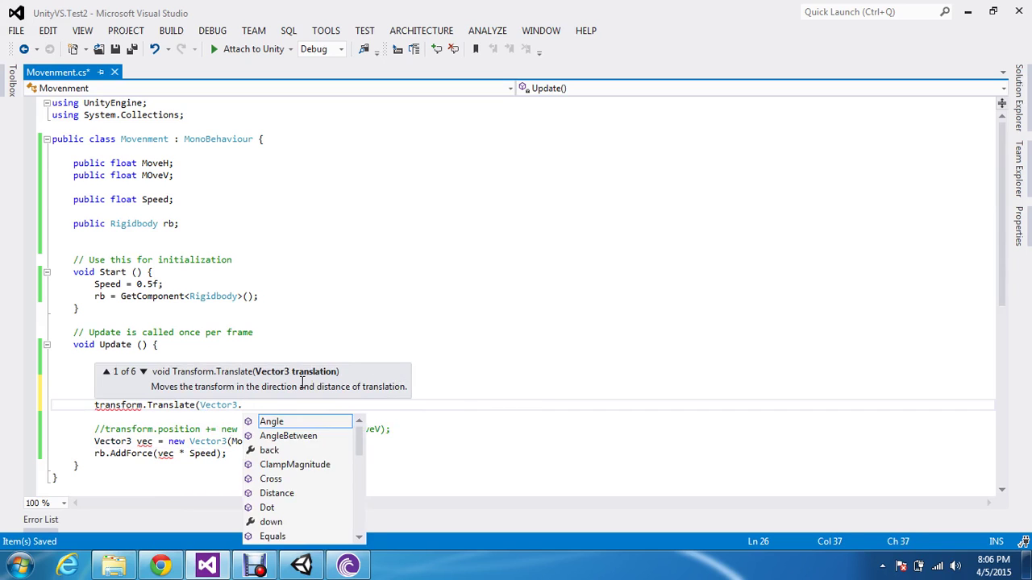
pyautogui.write('fo')
pyautogui.press('Tab')
pyautogui.write(')')
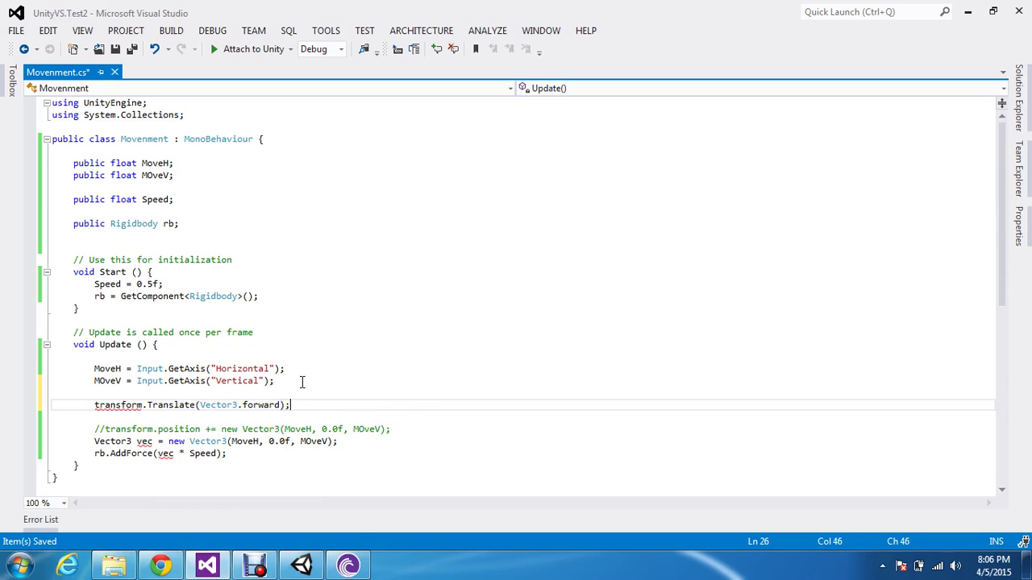
pyautogui.press('Return')
# Add a trial 'transform.Rotate(0,,0)' line, leaving the middle argument empty.
pyautogui.write('tran')
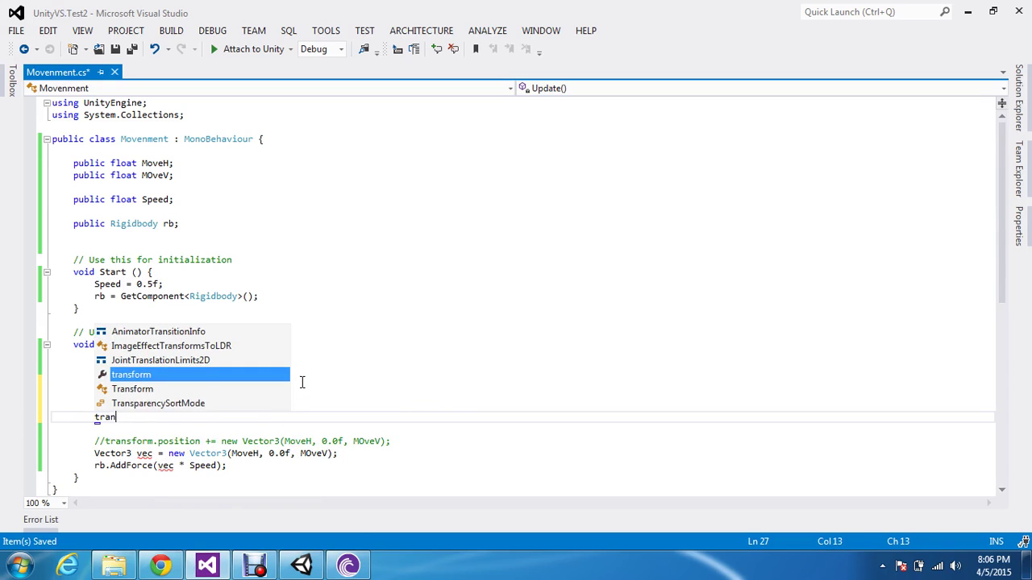
pyautogui.press('Tab')
pyautogui.write('.rota')
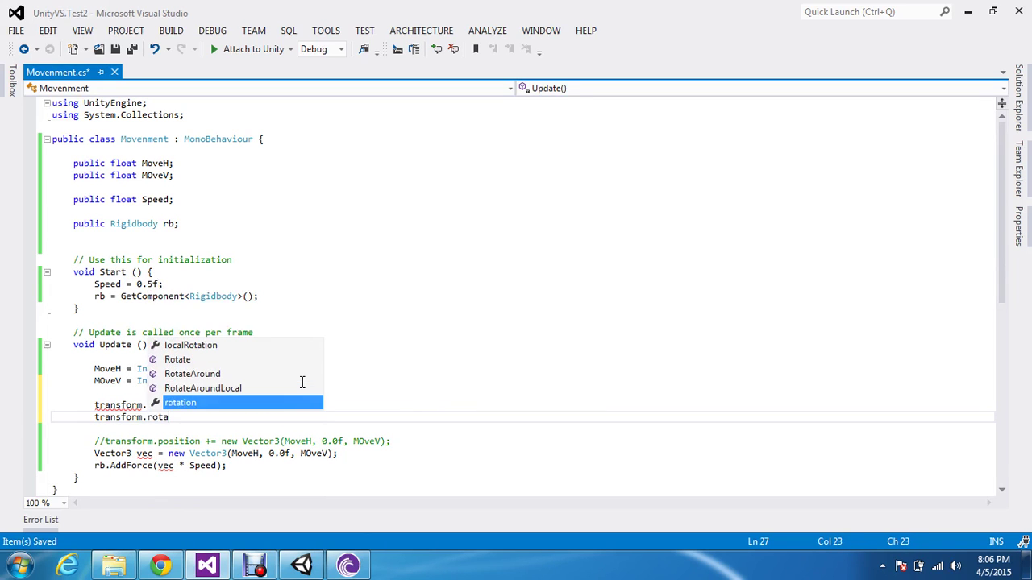
pyautogui.press('Tab')
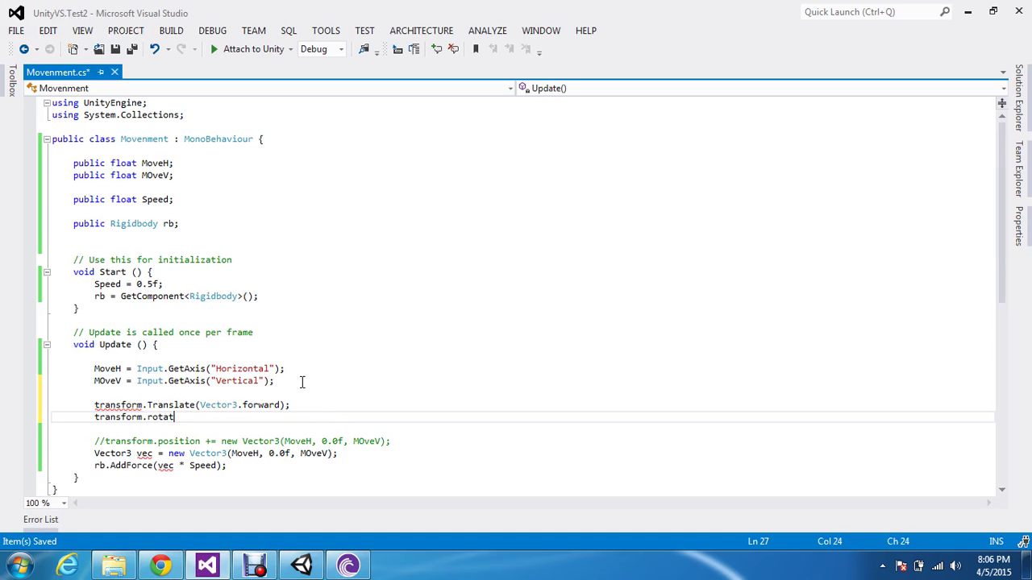
pyautogui.hotkey('ctrl', 'space')
pyautogui.press('Up')
pyautogui.press('Up')
pyautogui.press('Up')
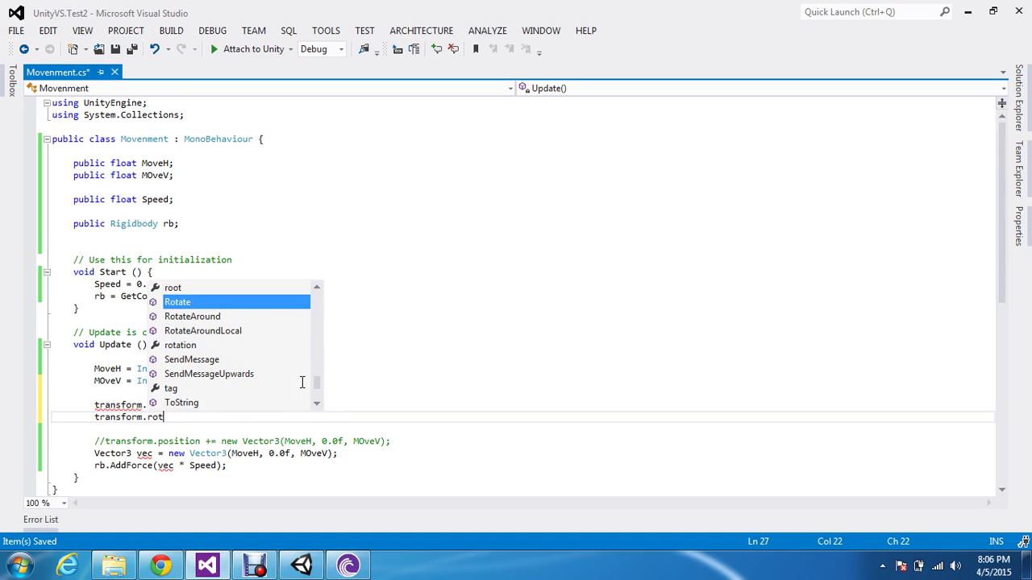
pyautogui.press('Tab')
pyautogui.write('(')
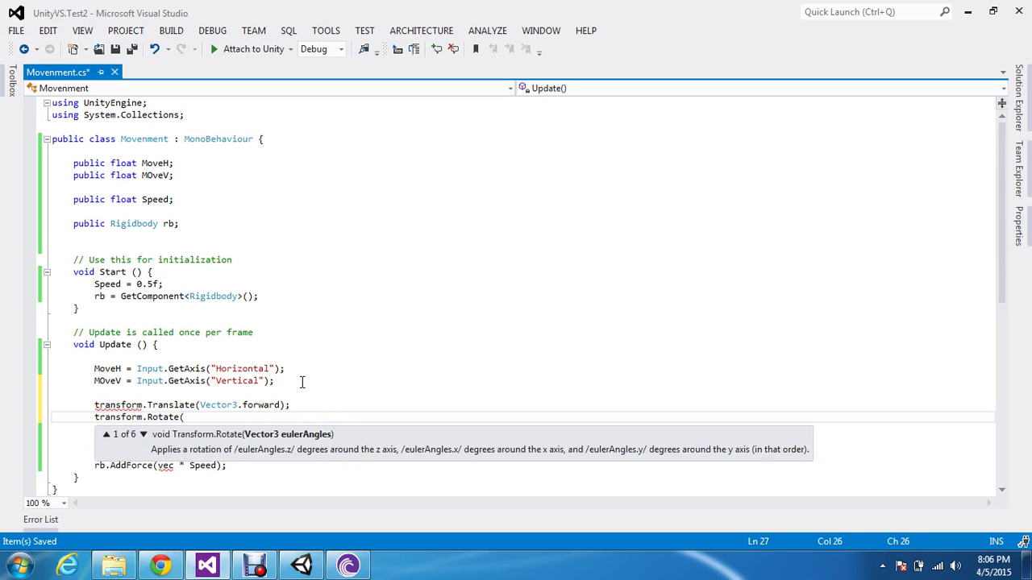
pyautogui.write('0,')
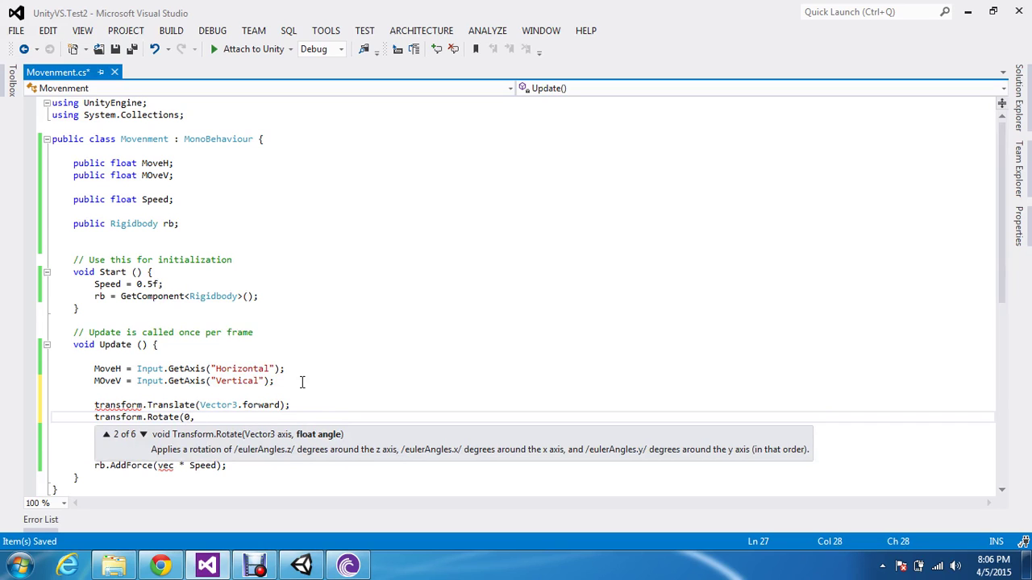
pyautogui.write('inpu')
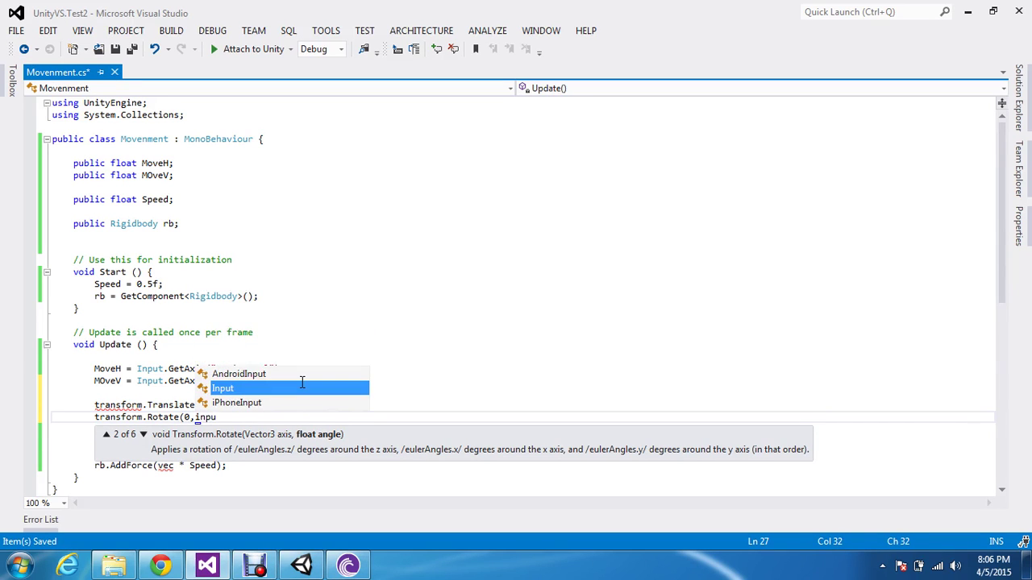
pyautogui.press('BackSpace')
pyautogui.press('BackSpace')
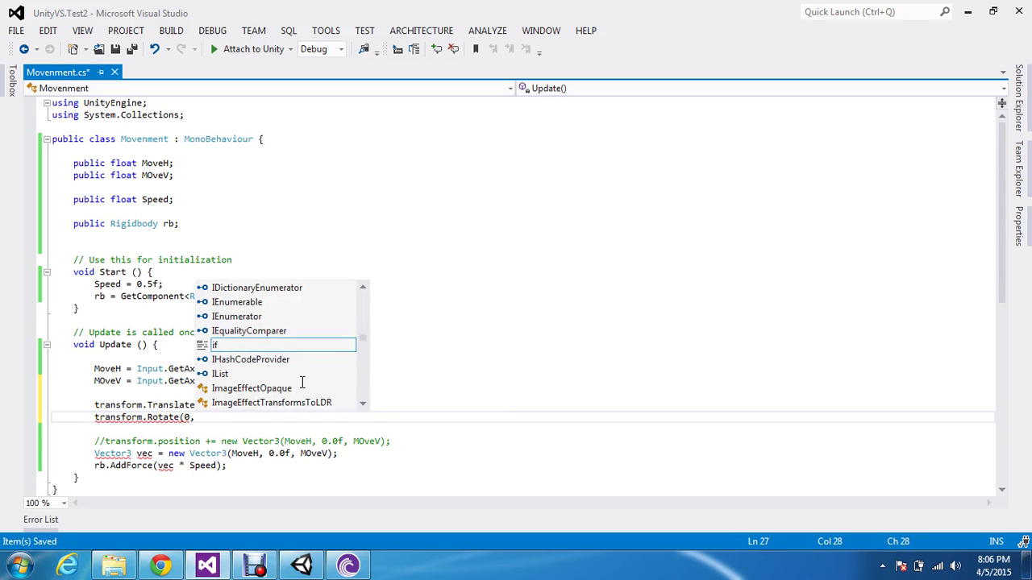
pyautogui.write(')')
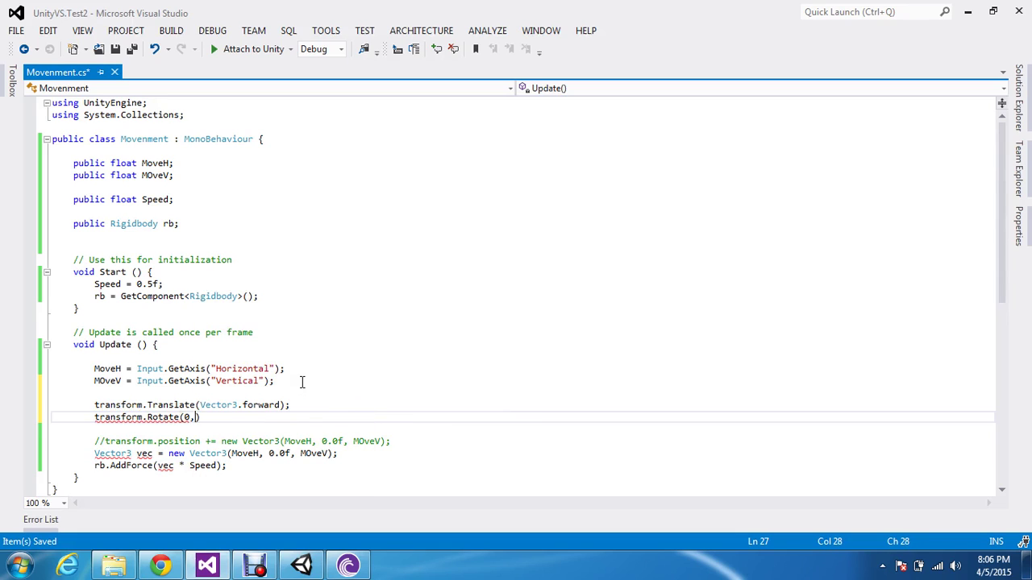
pyautogui.hotkey('ctrl', 'shift', 'space')
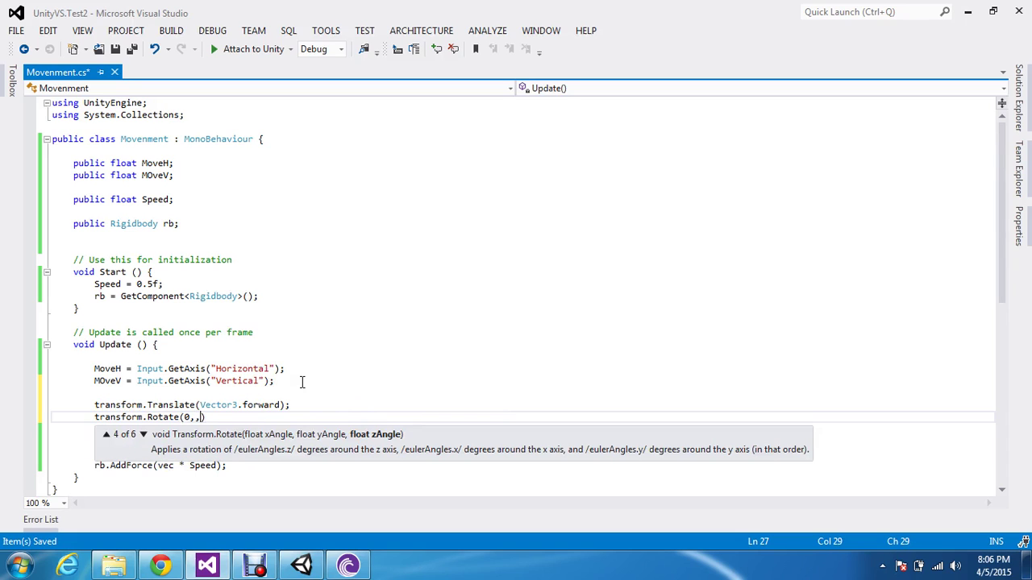
pyautogui.press('Left')
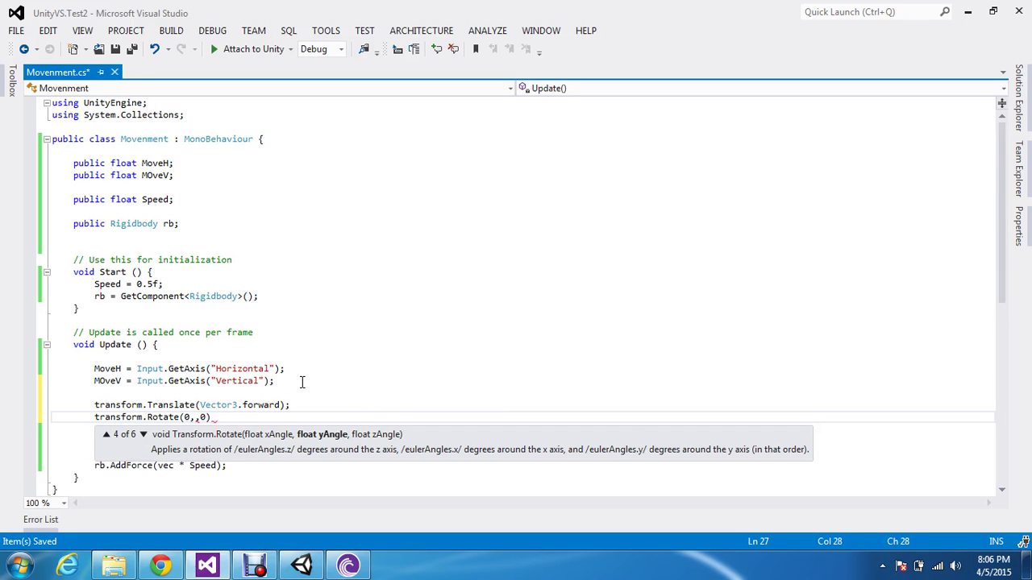
pyautogui.click(487, 368)
pyautogui.click(206, 416)
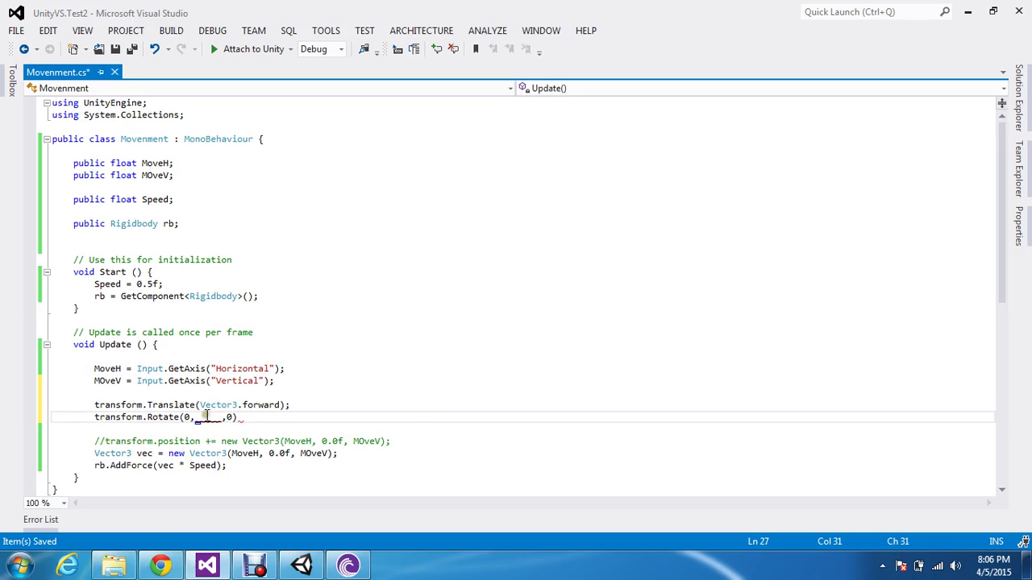
# Delete the trial Translate and Rotate lines and bring up the Debut recorder.
pyautogui.moveTo(94, 405); pyautogui.dragTo(284, 417)
pyautogui.press('Delete')
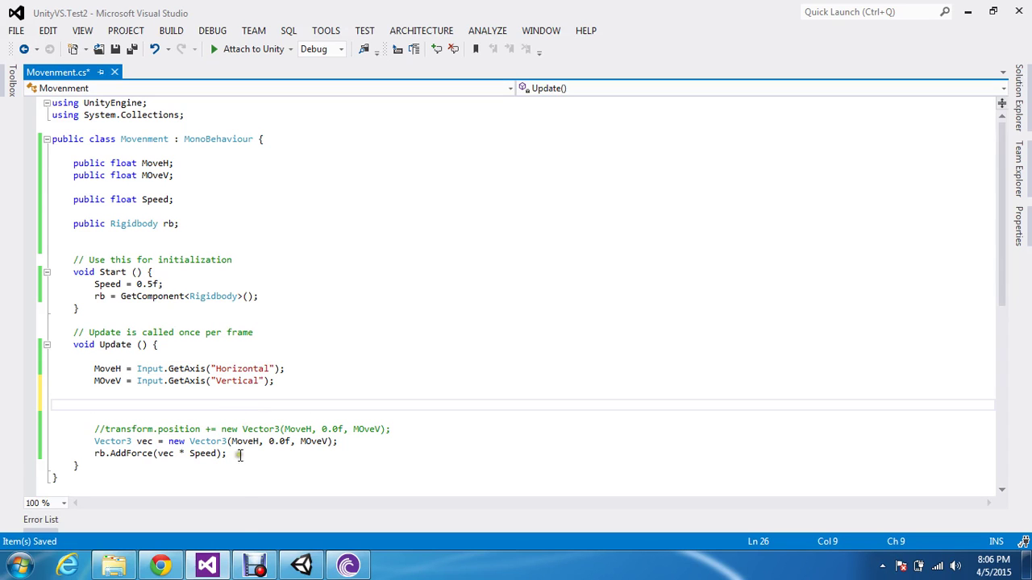
pyautogui.click(254, 564)
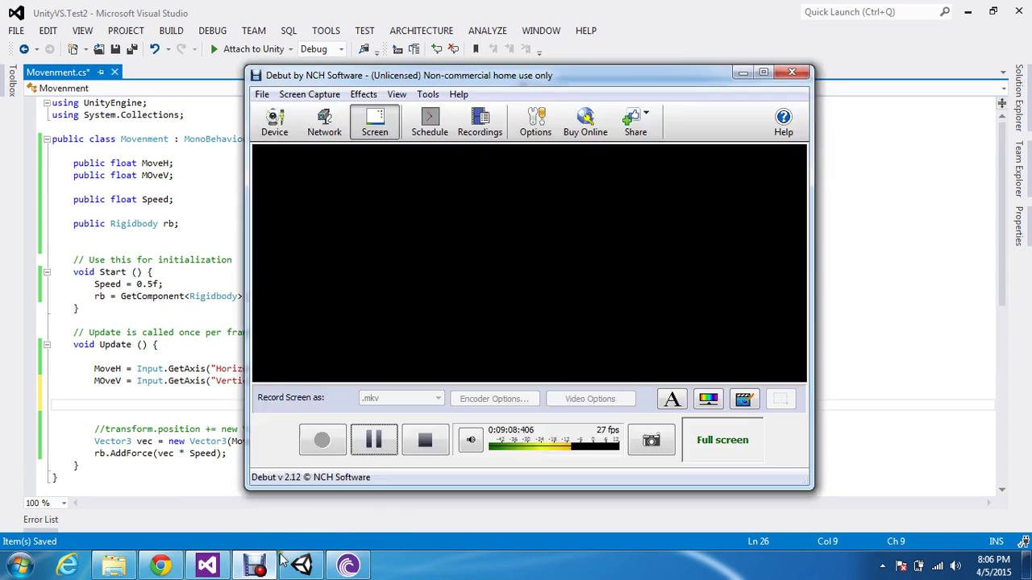